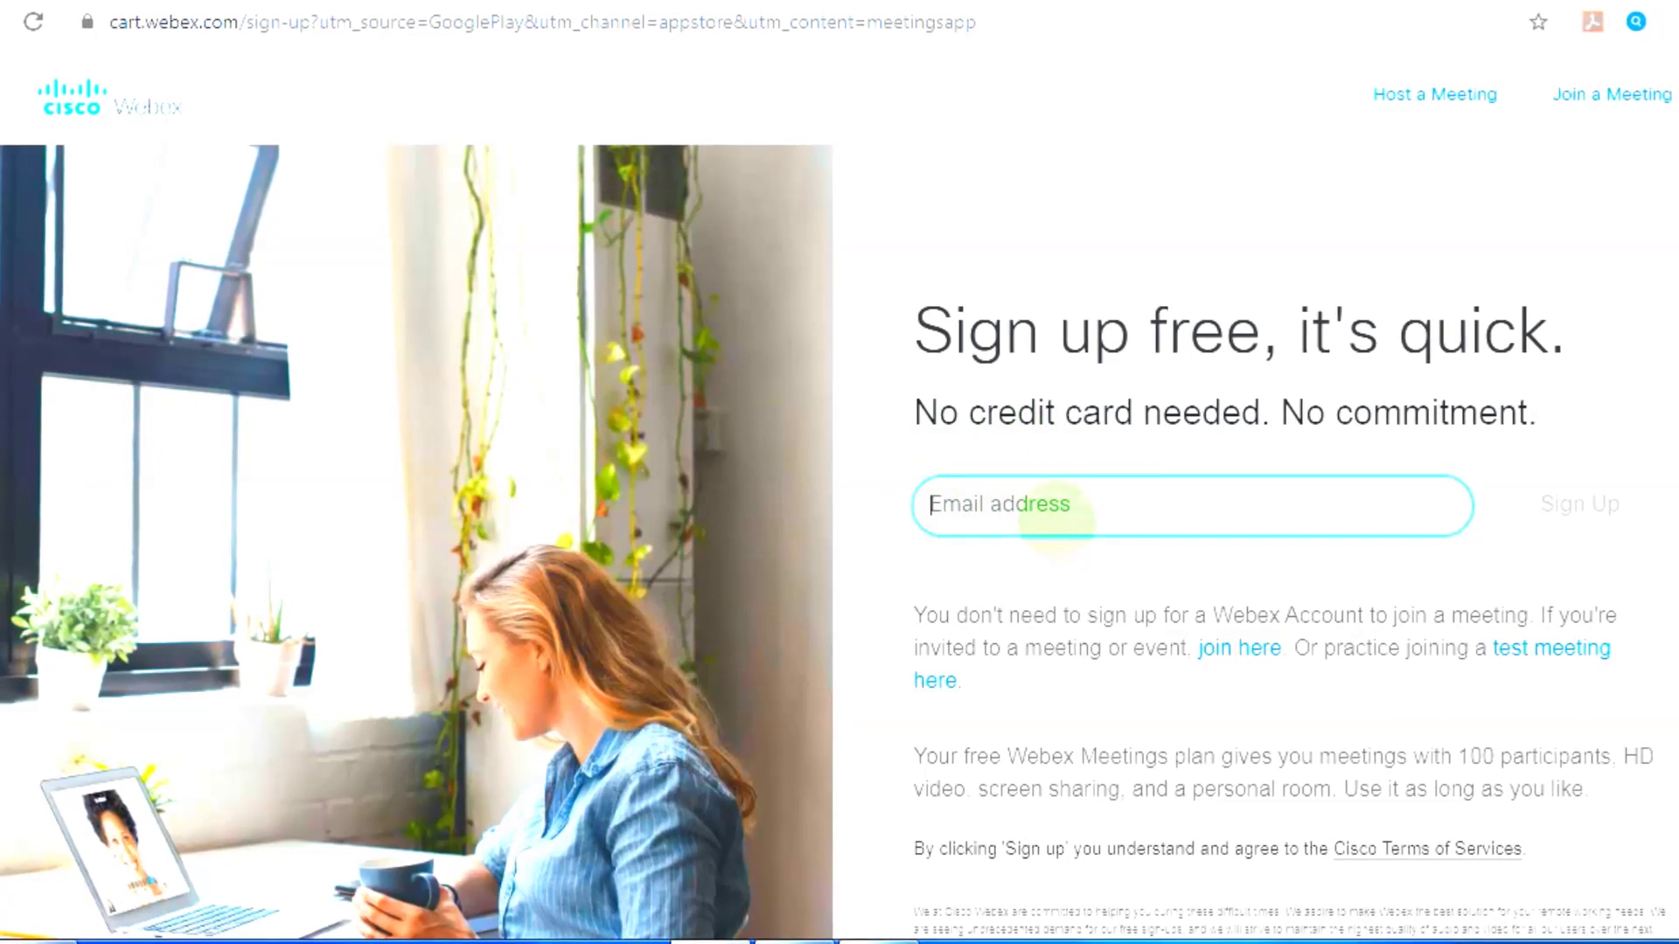
- Enter the user's email address, remove the stray leading letter, and sign up for a free account
type("ar")
key("ctrl+v")
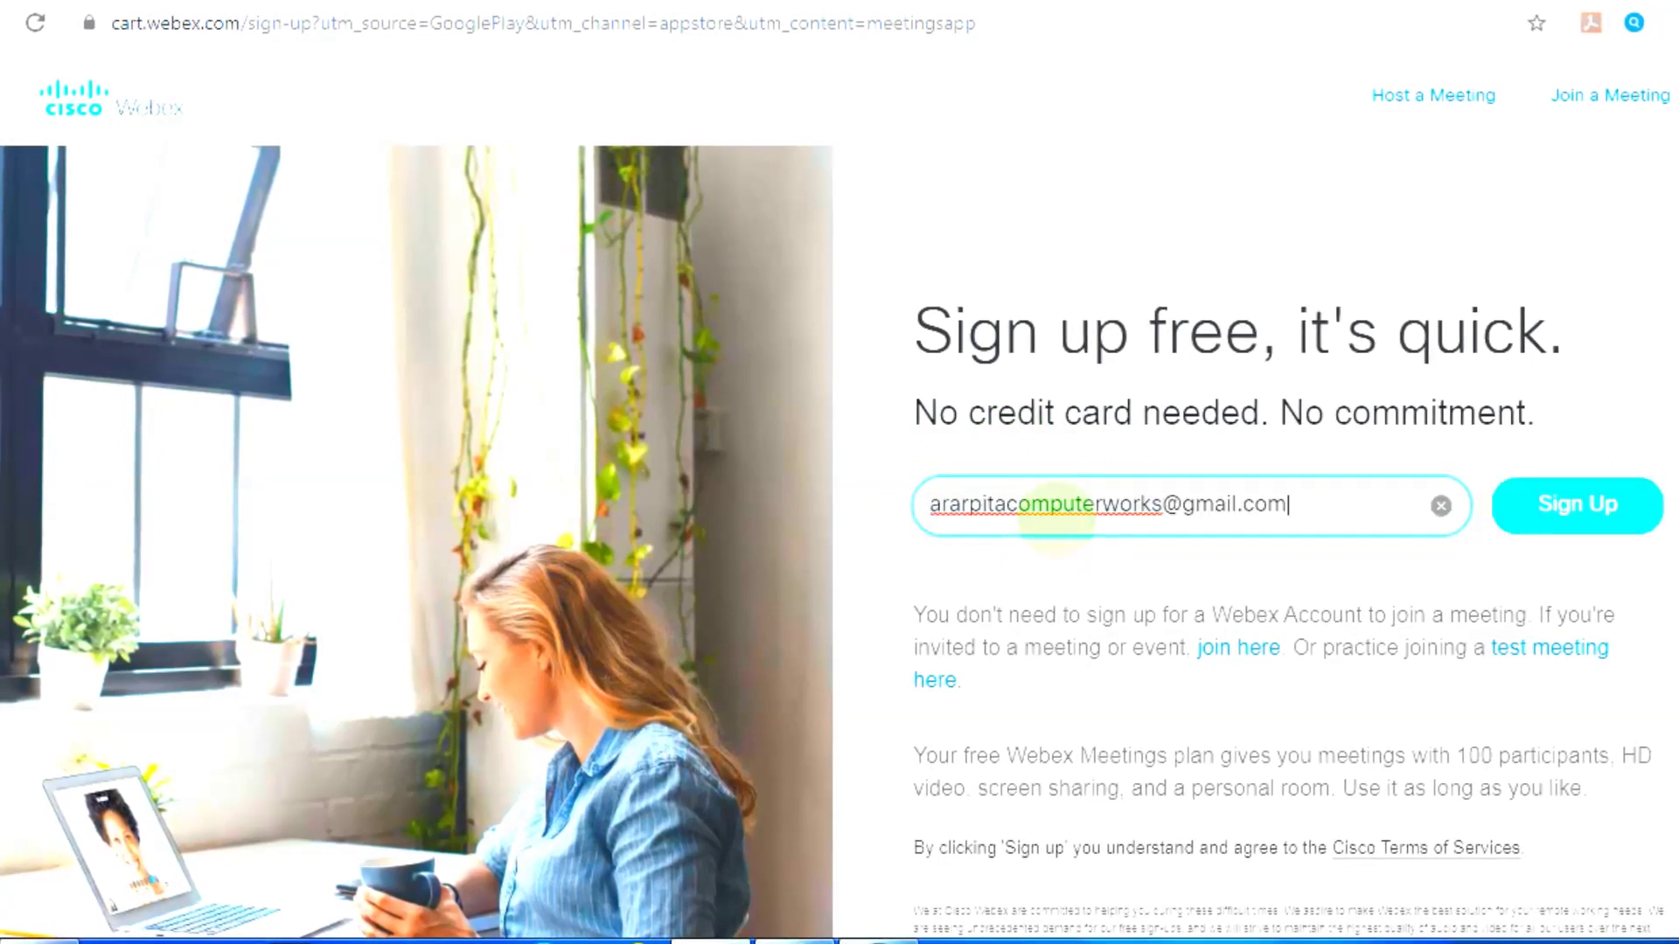
key("Delete")
key("Delete")
left_click(1325, 504)
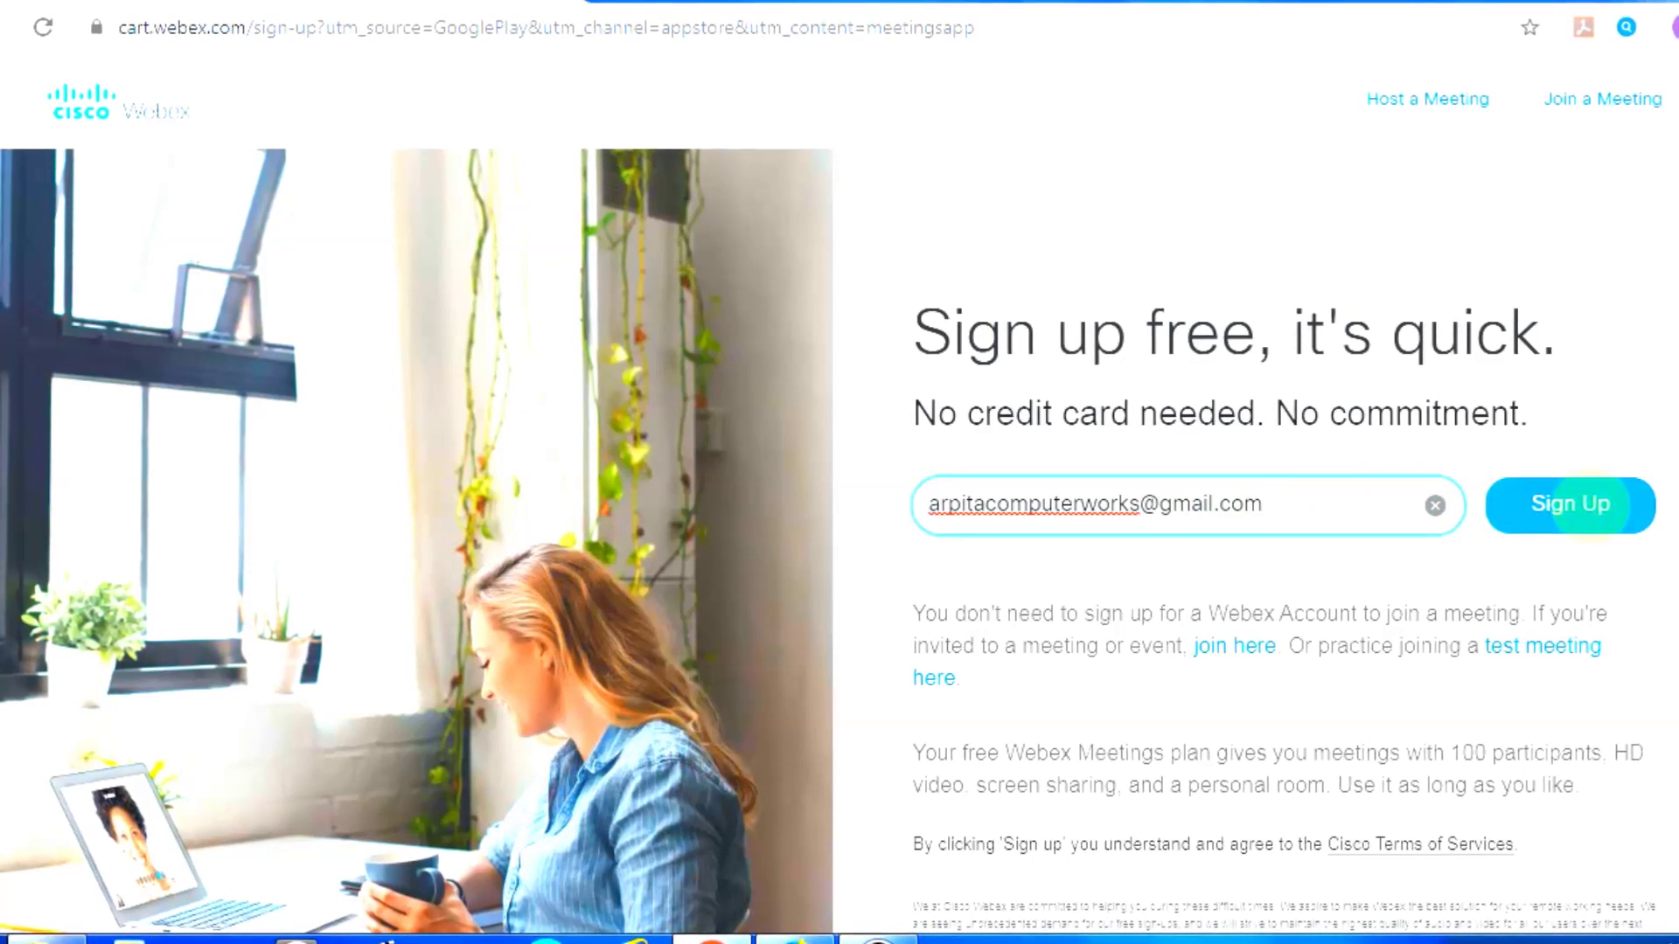
left_click(1589, 505)
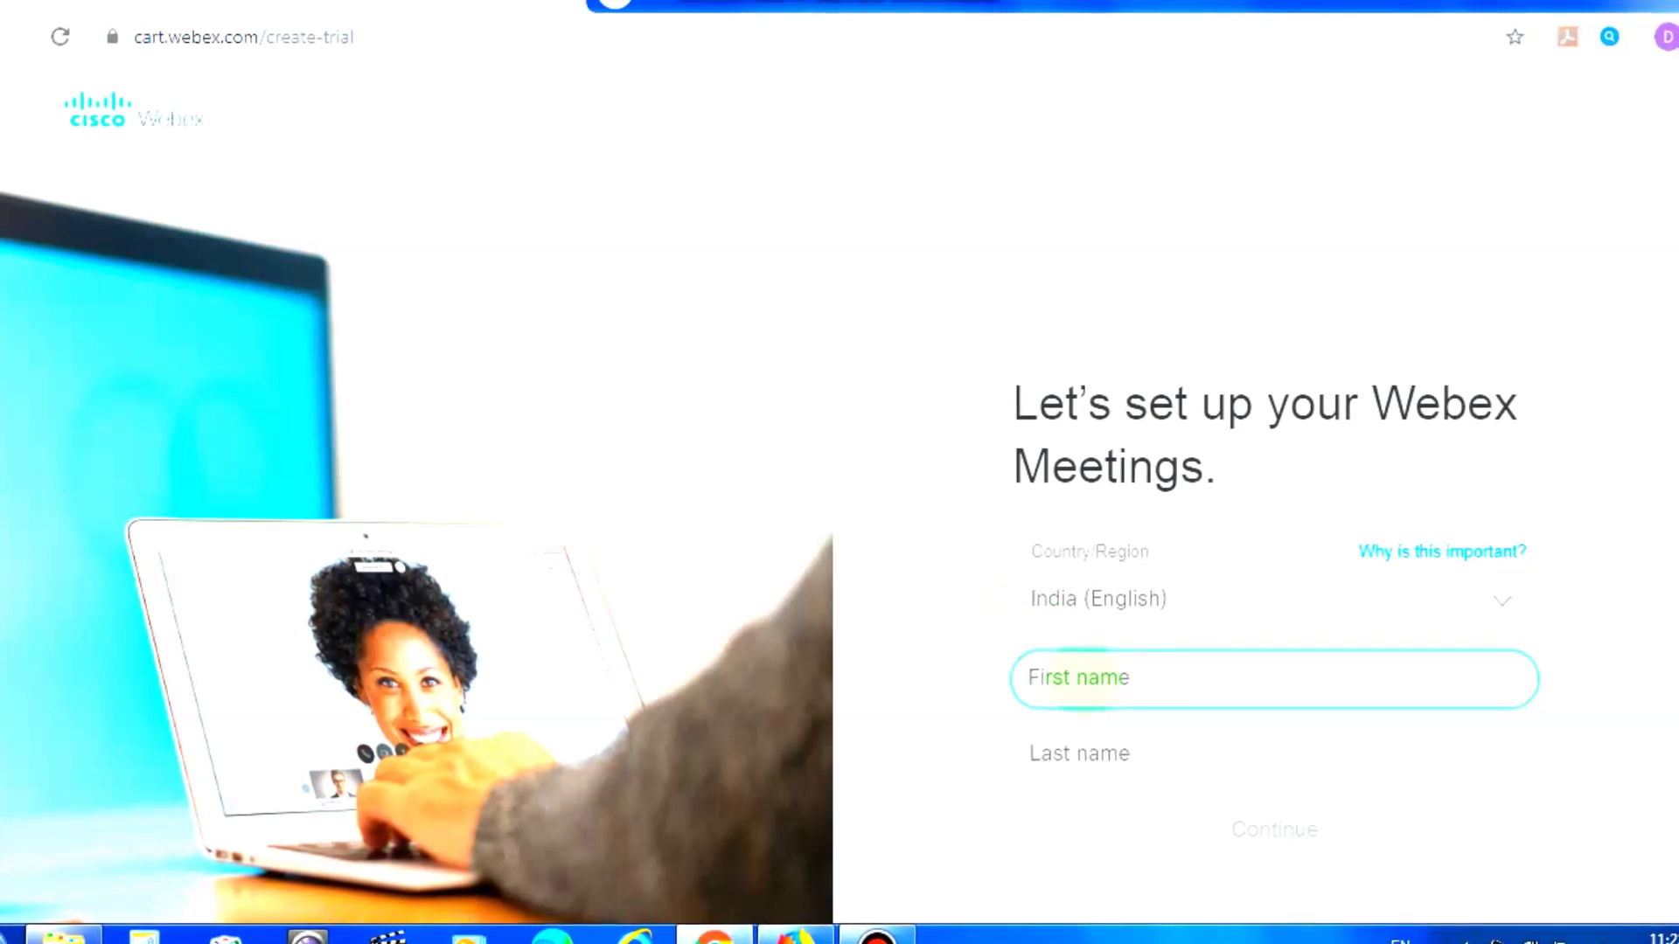
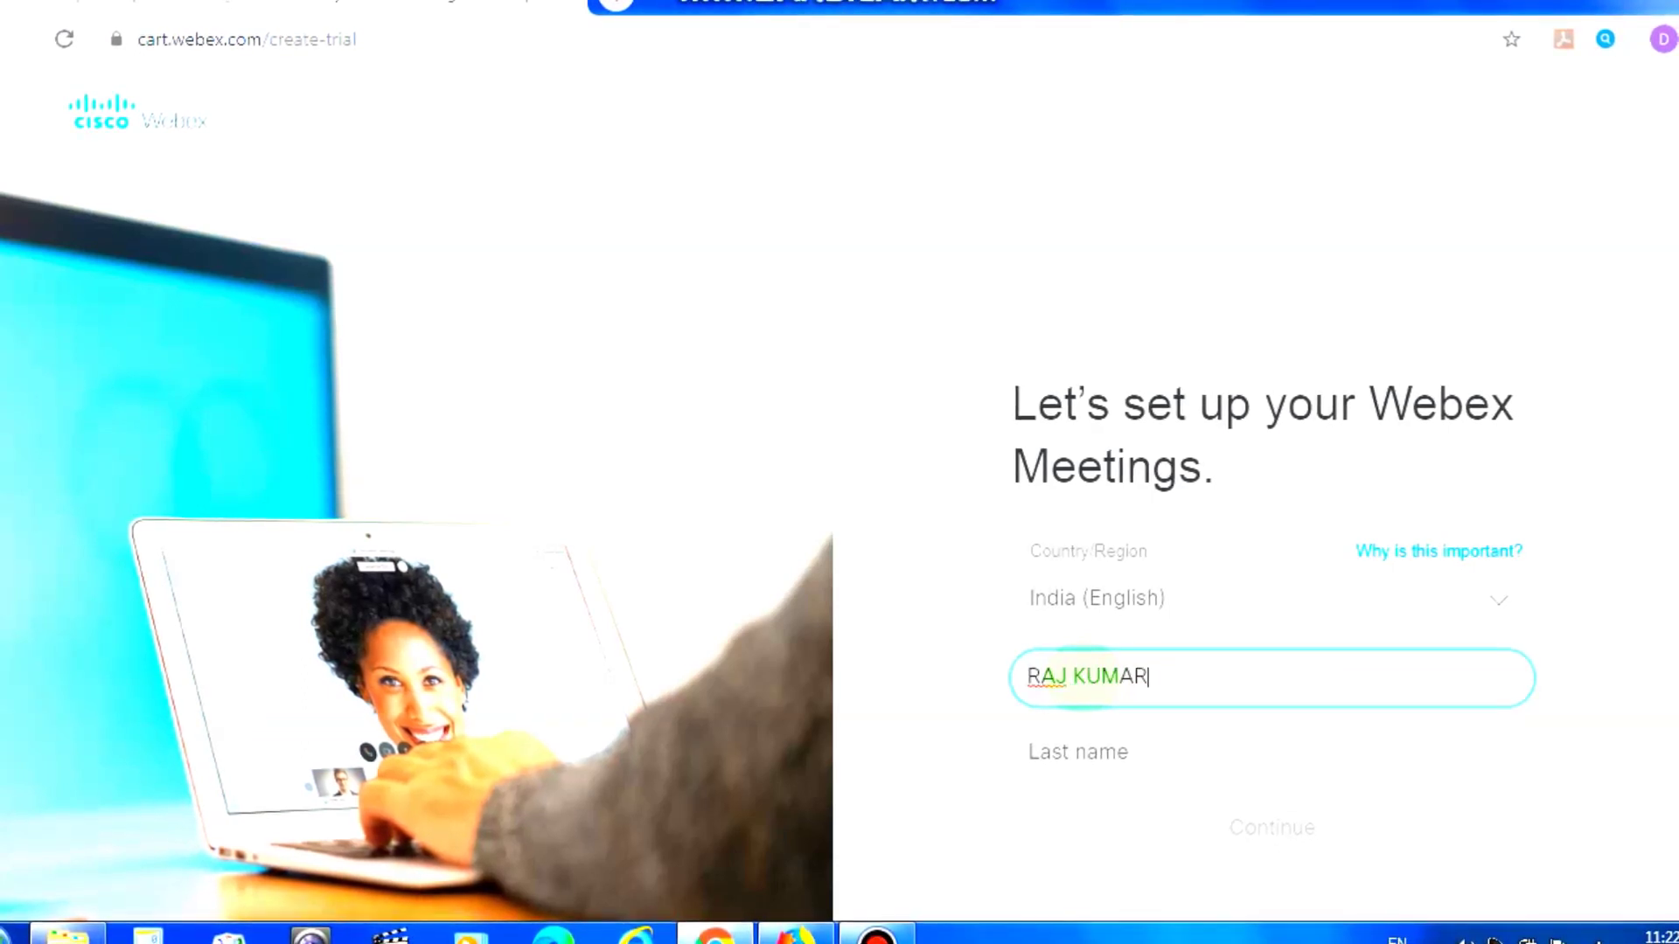
- Fill in the account holder's first and last name and create the account
key("Tab")
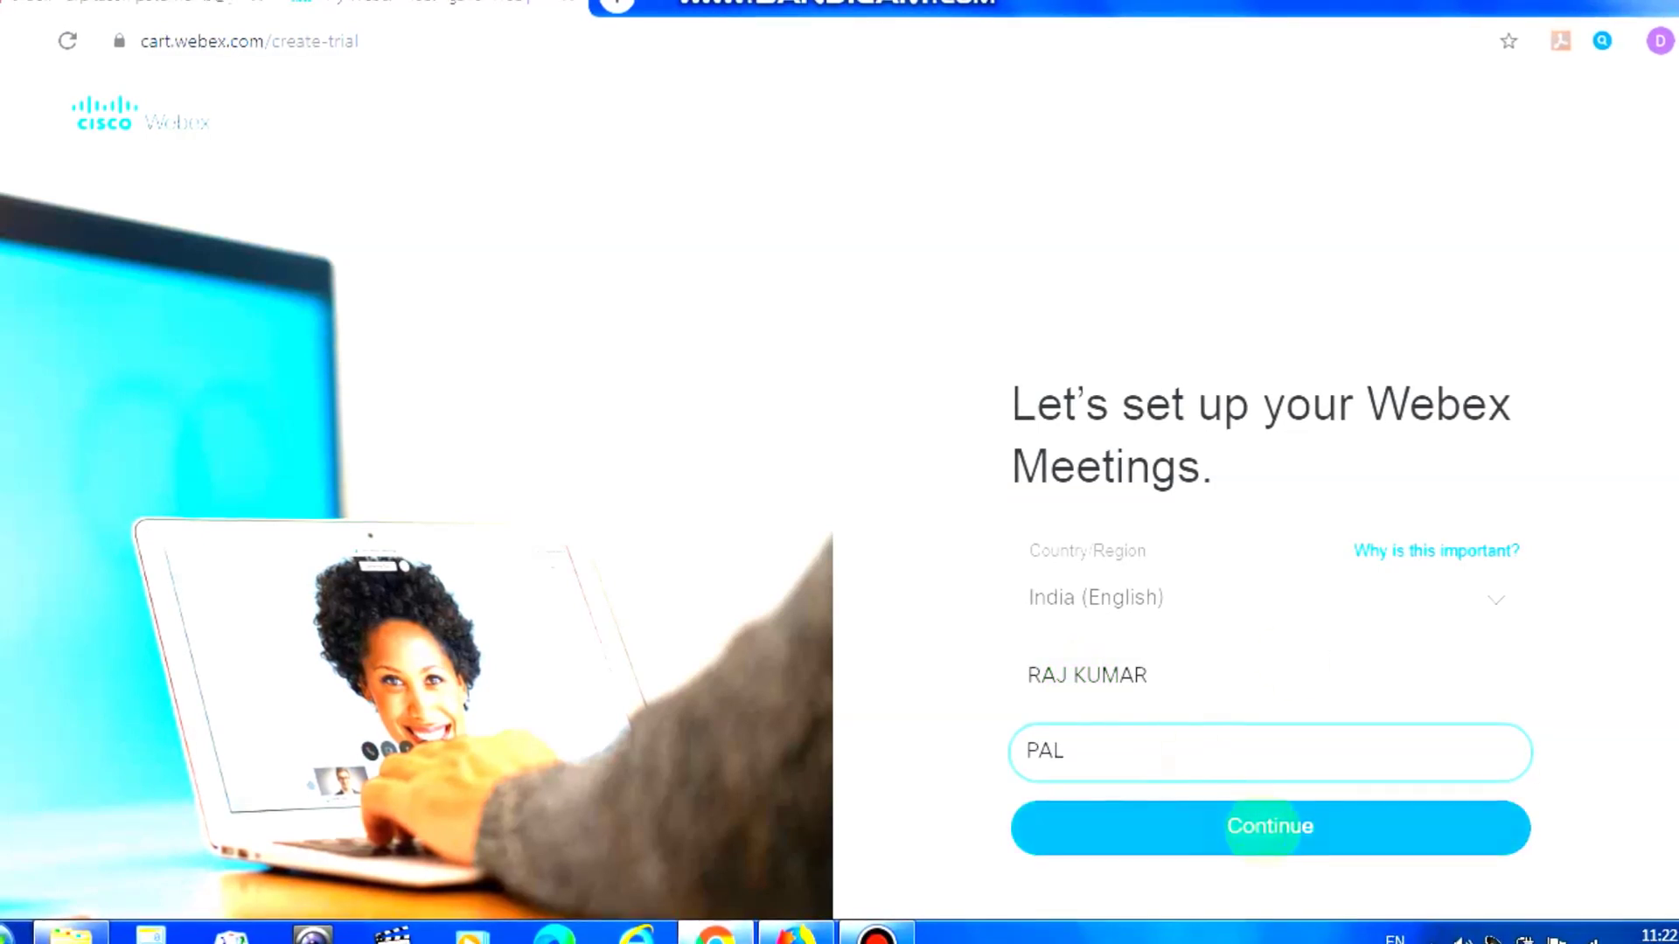
left_click(1282, 827)
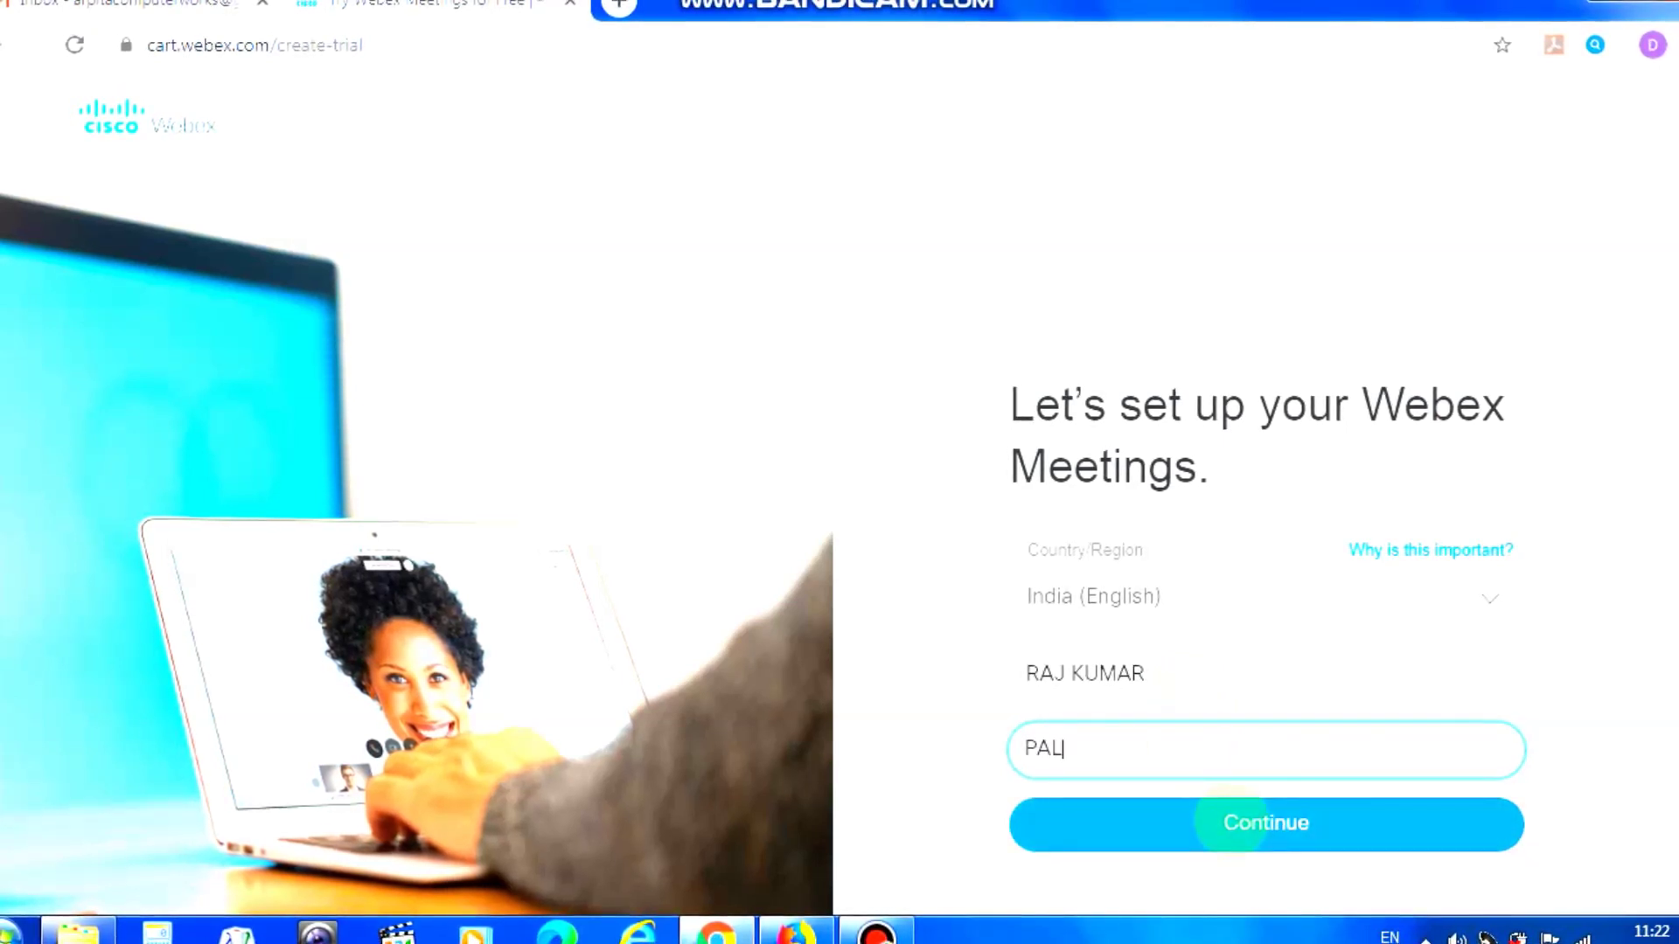
left_click(1231, 822)
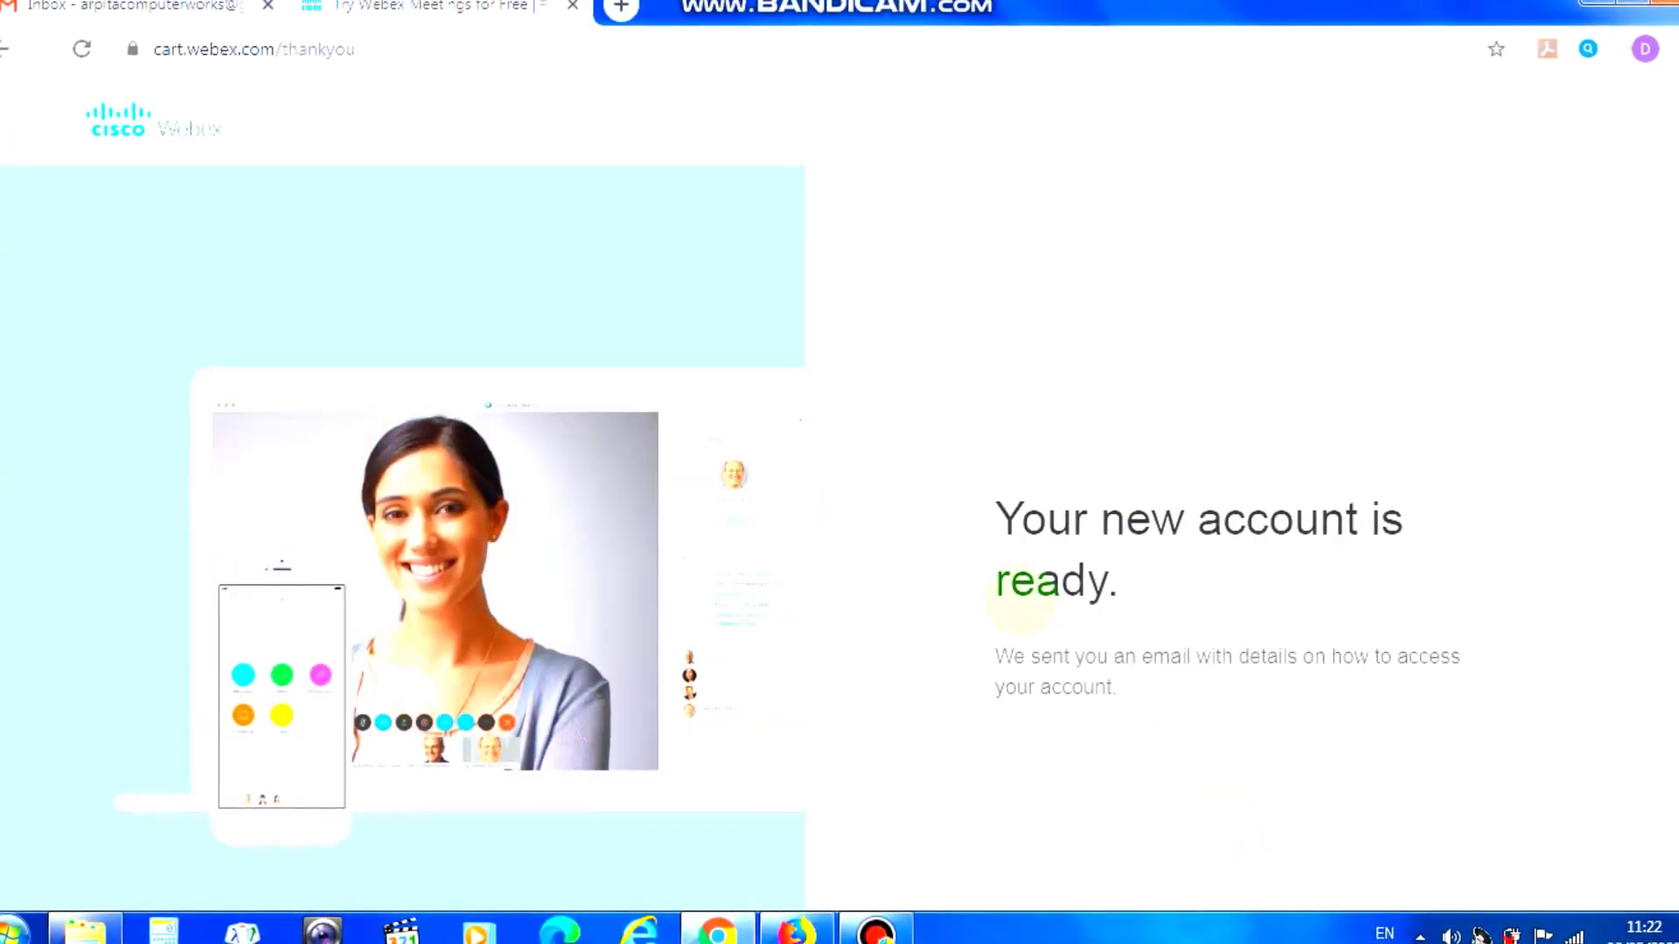
scroll(1018, 585, "down", 3)
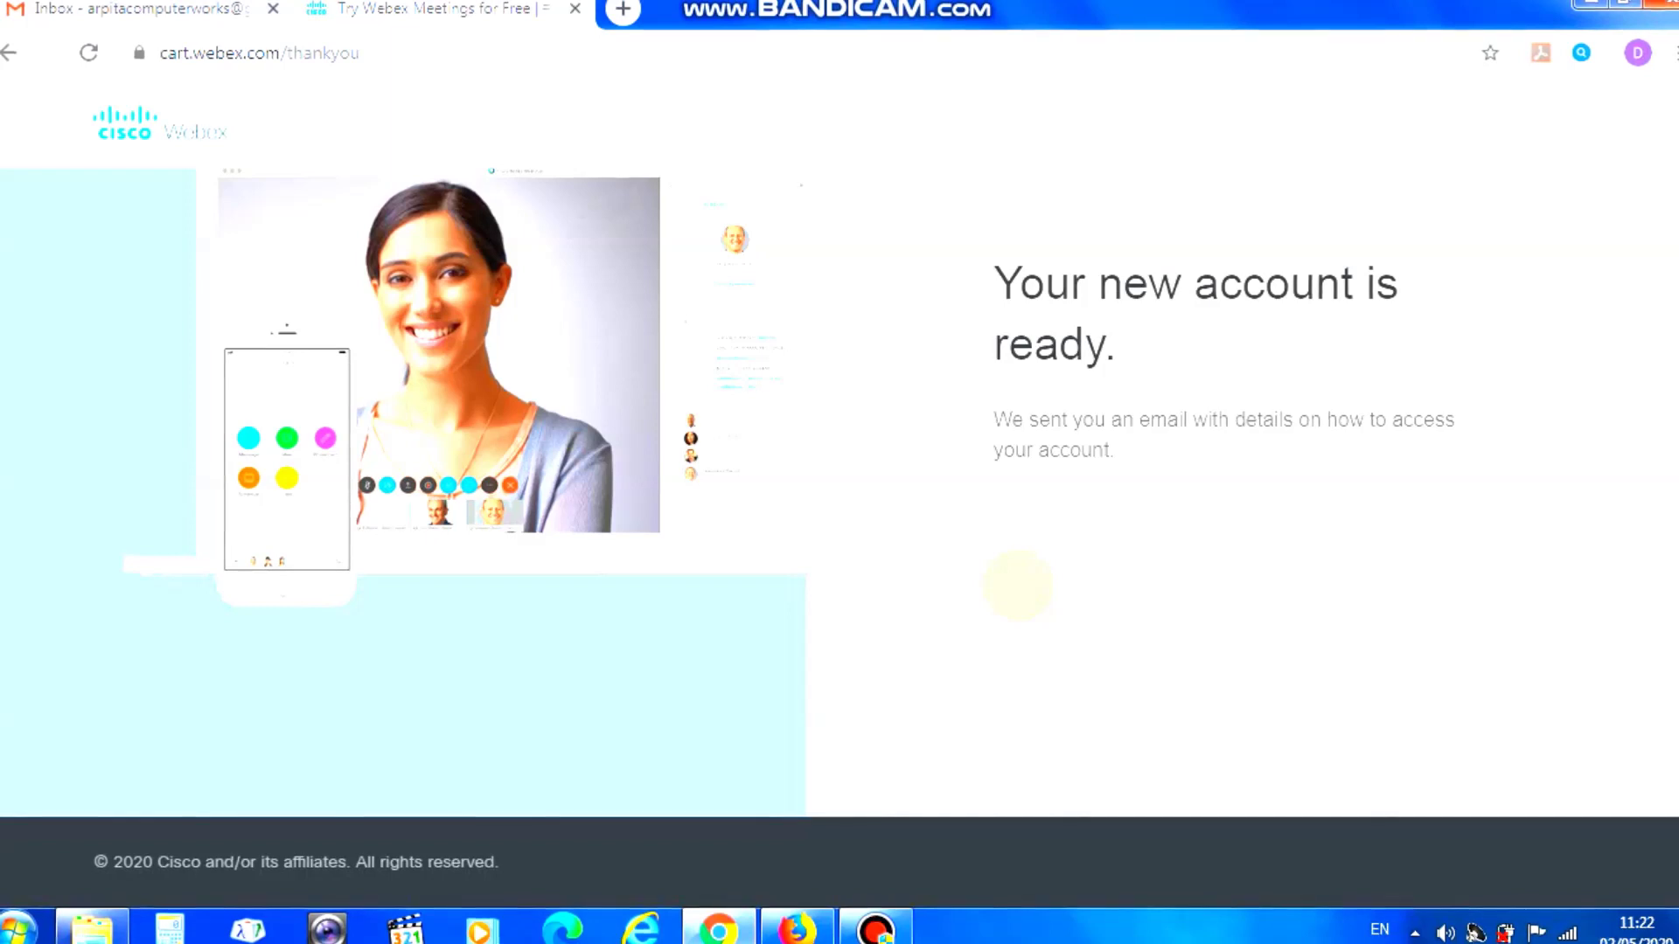
scroll(1017, 584, "up", 2)
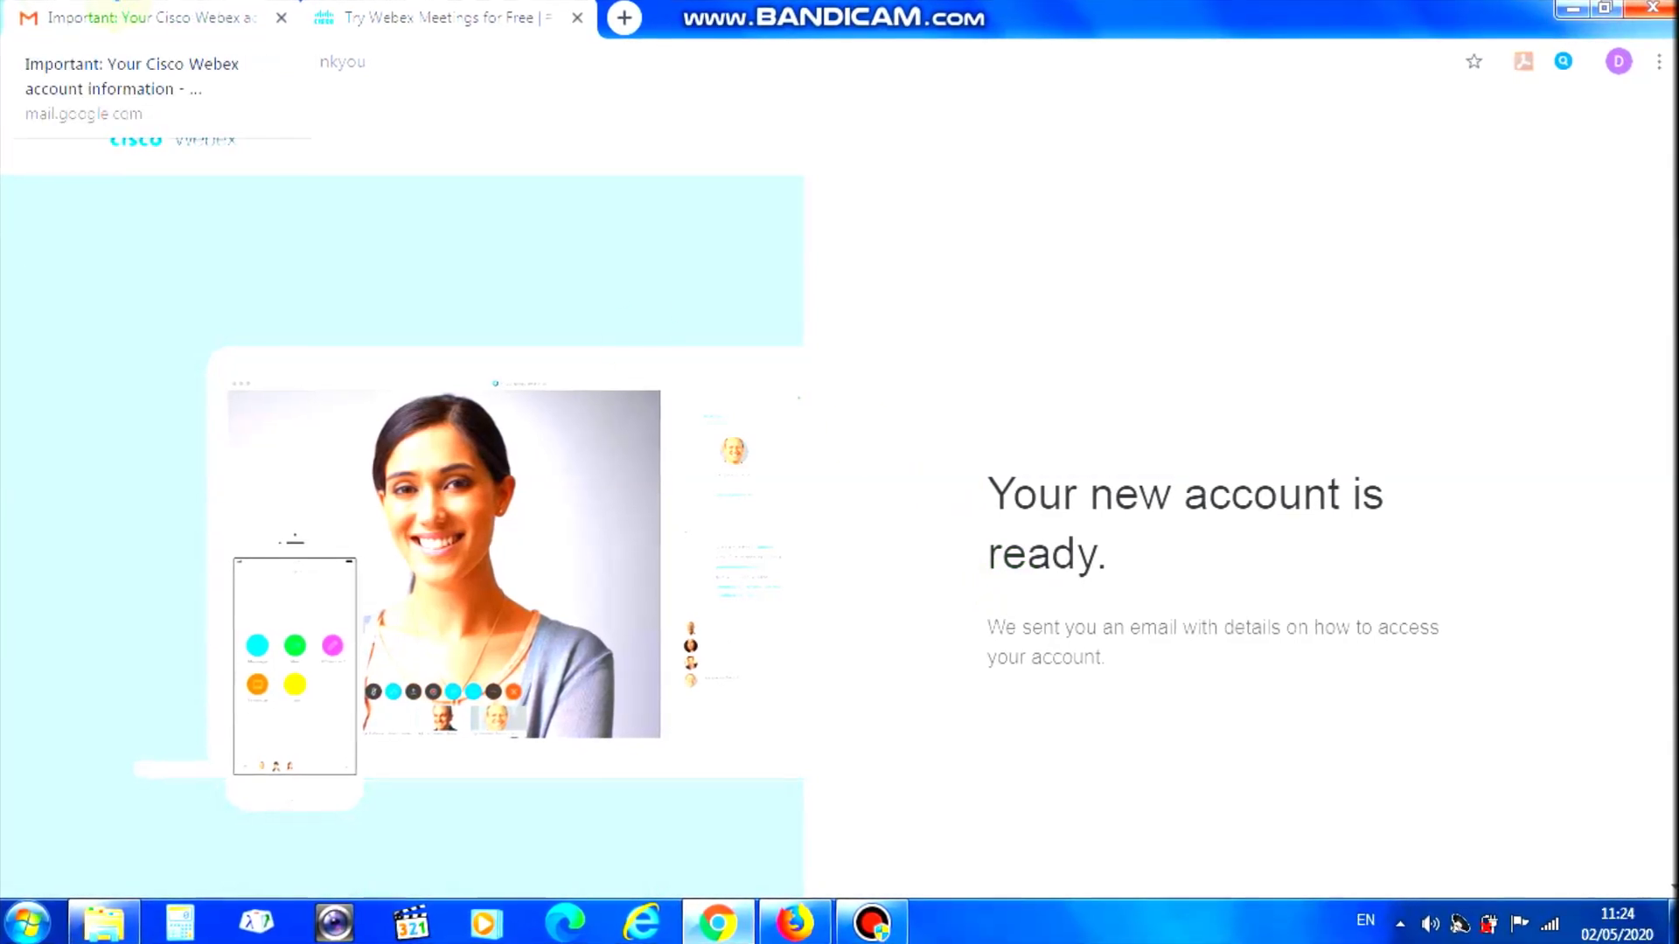
- Open the Webex account email in Gmail and follow its Create Password link
left_click(96, 17)
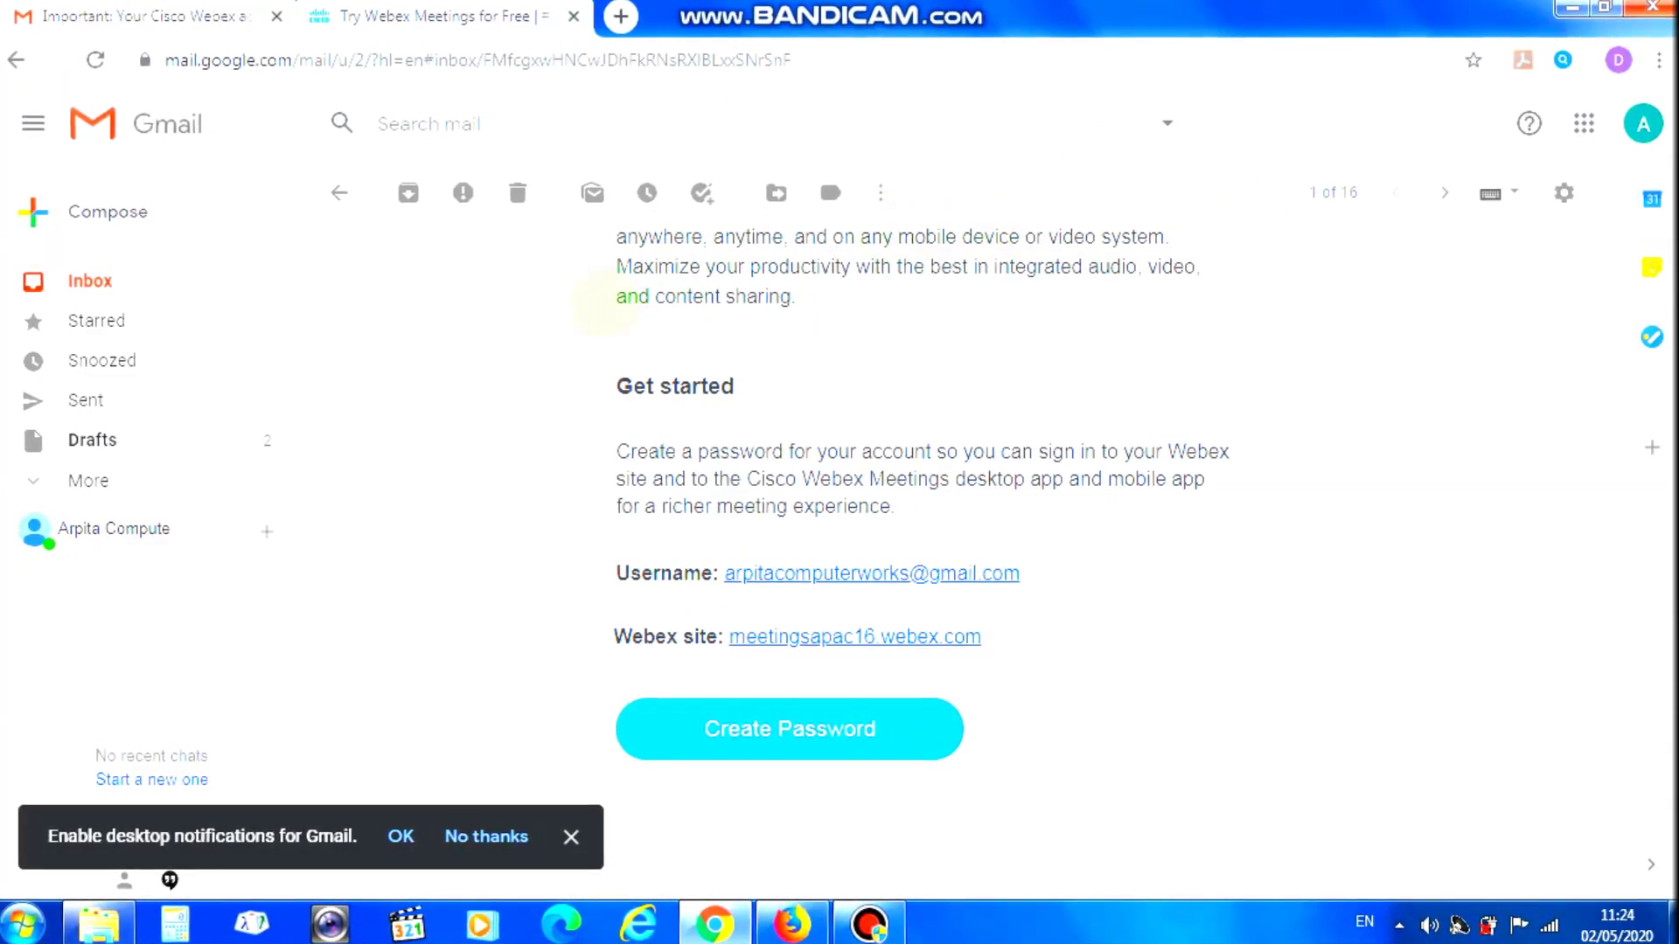
scroll(604, 302, "up", 7)
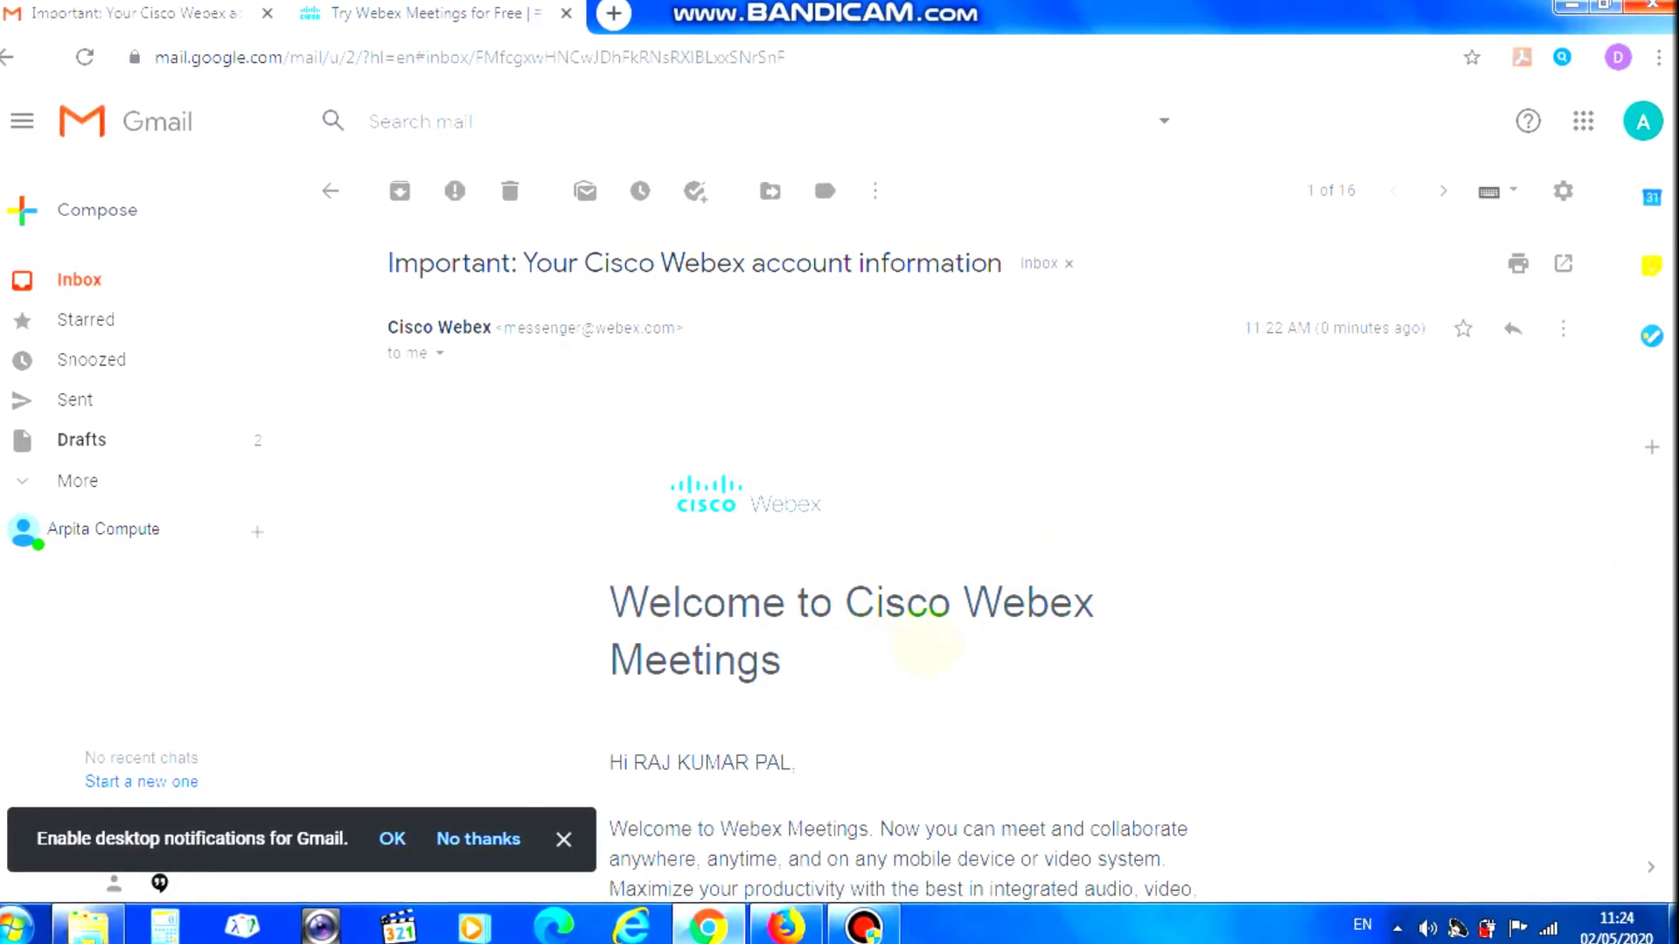
scroll(866, 647, "down", 5)
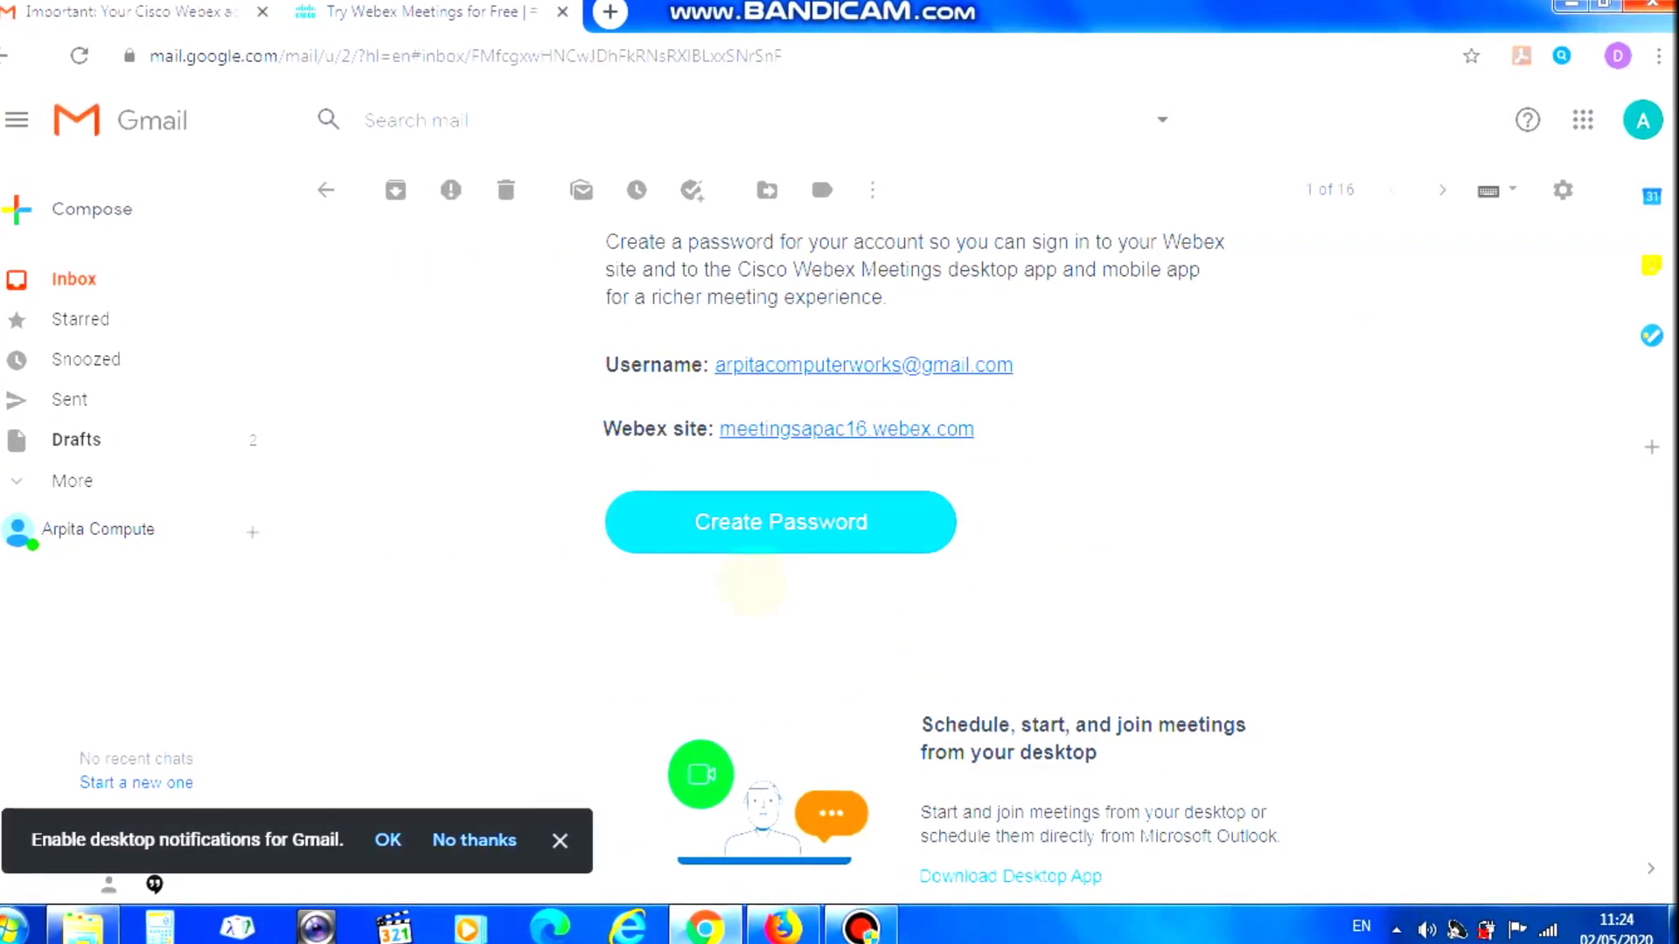
scroll(754, 570, "up", 5)
scroll(754, 571, "down", 5)
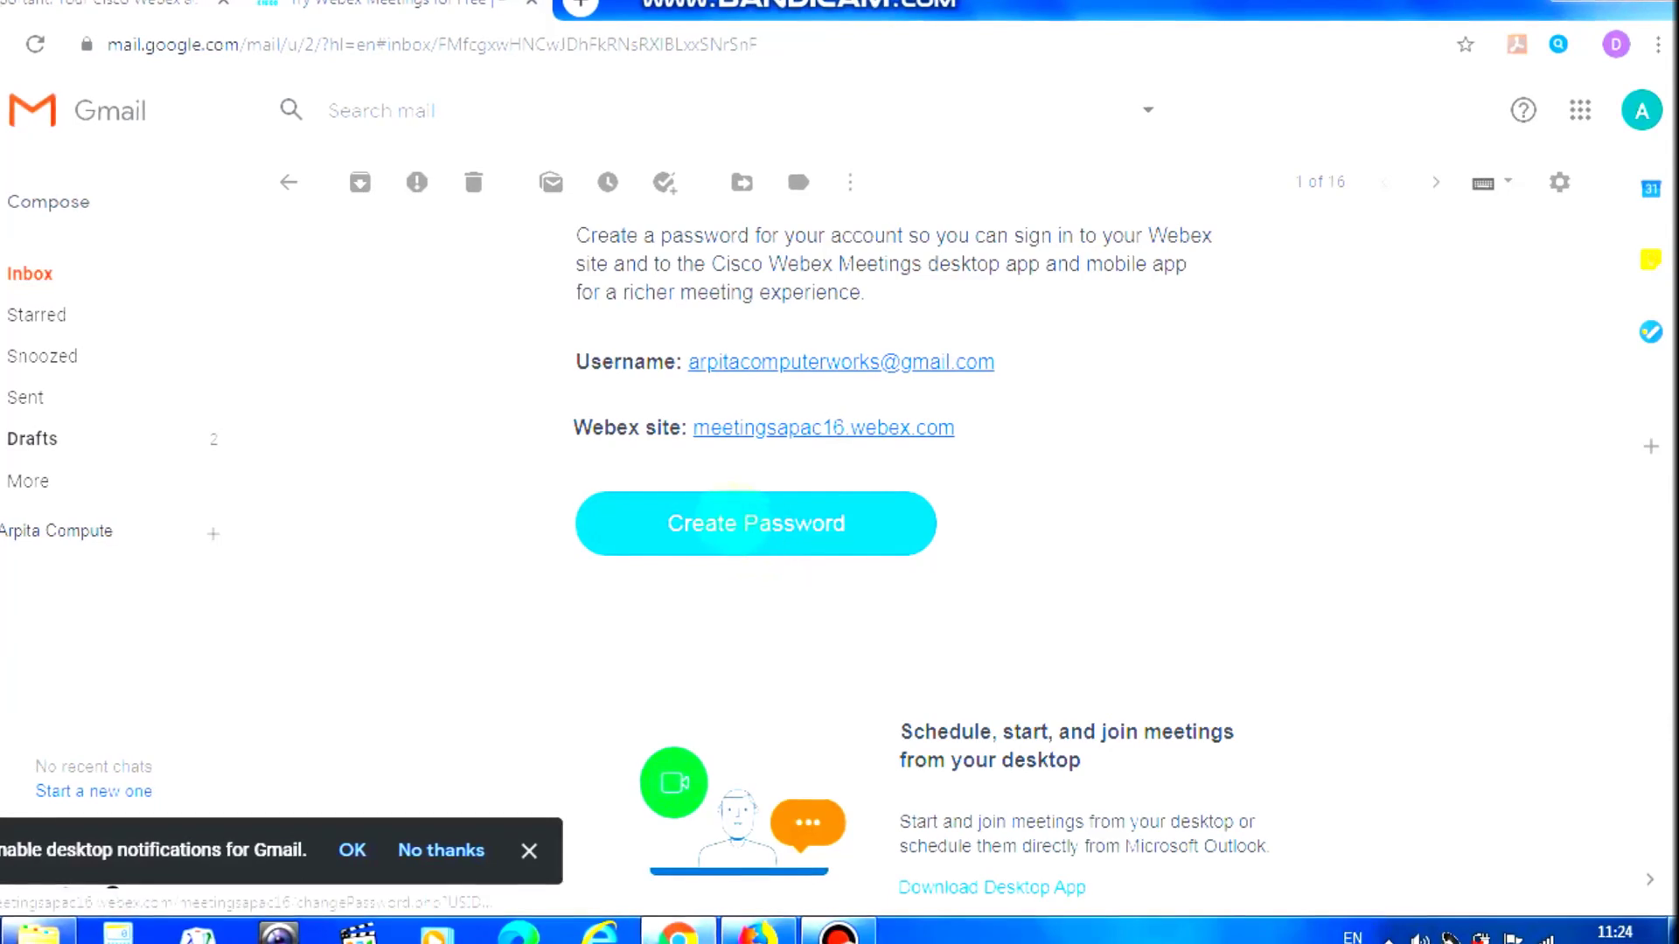
left_click(733, 516)
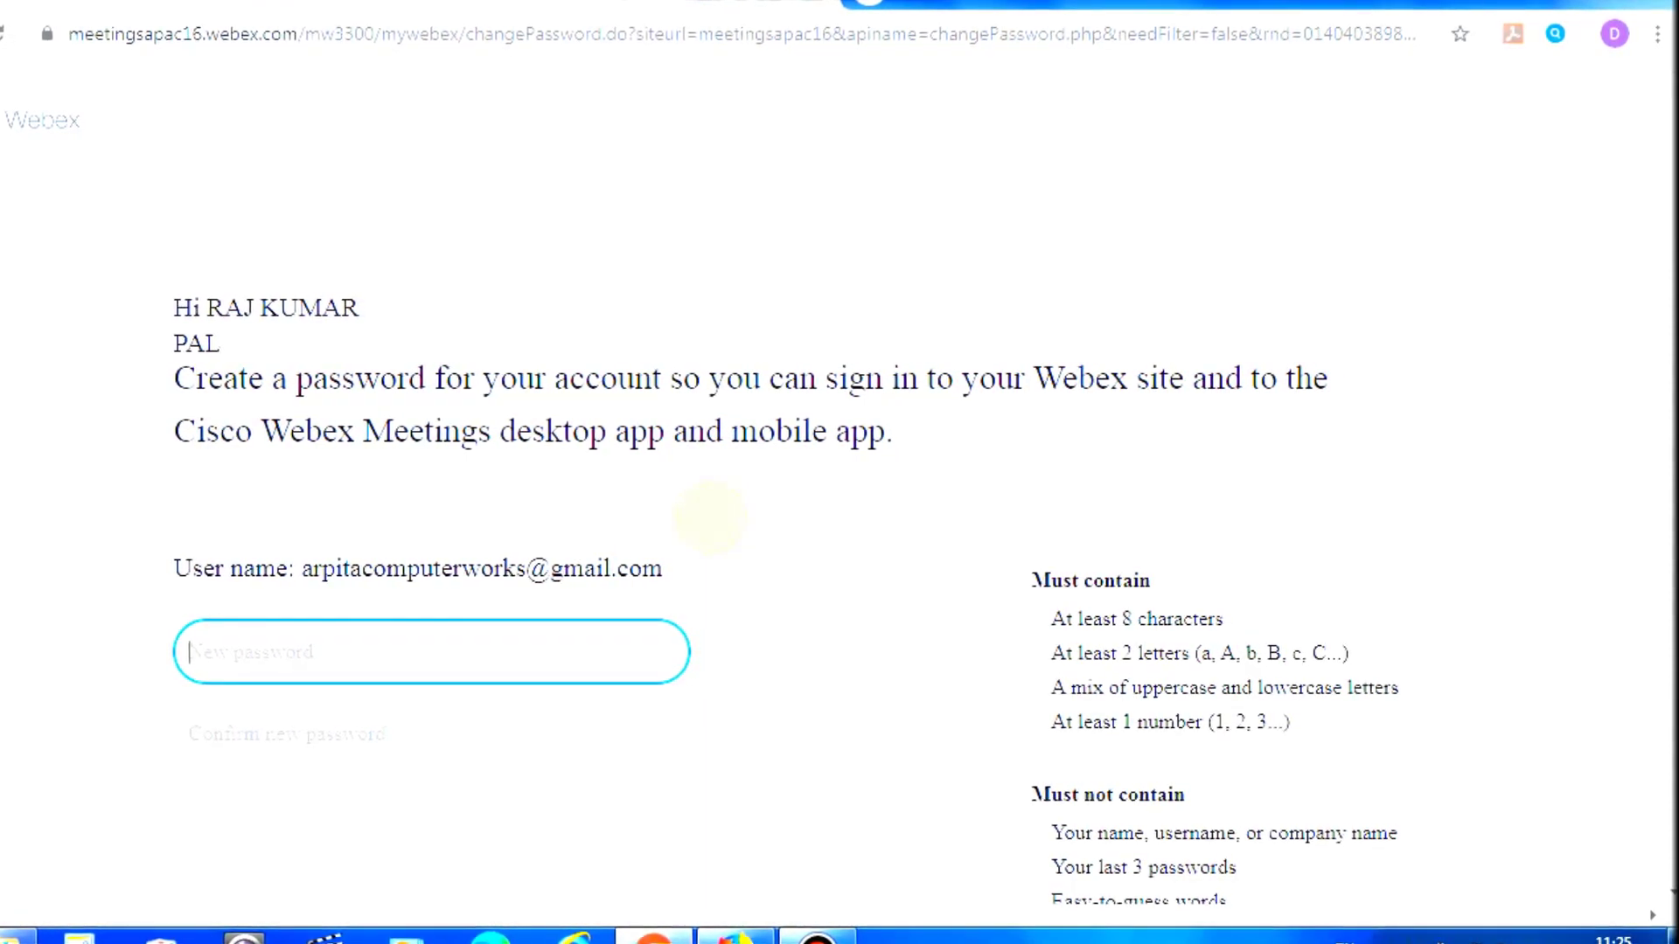
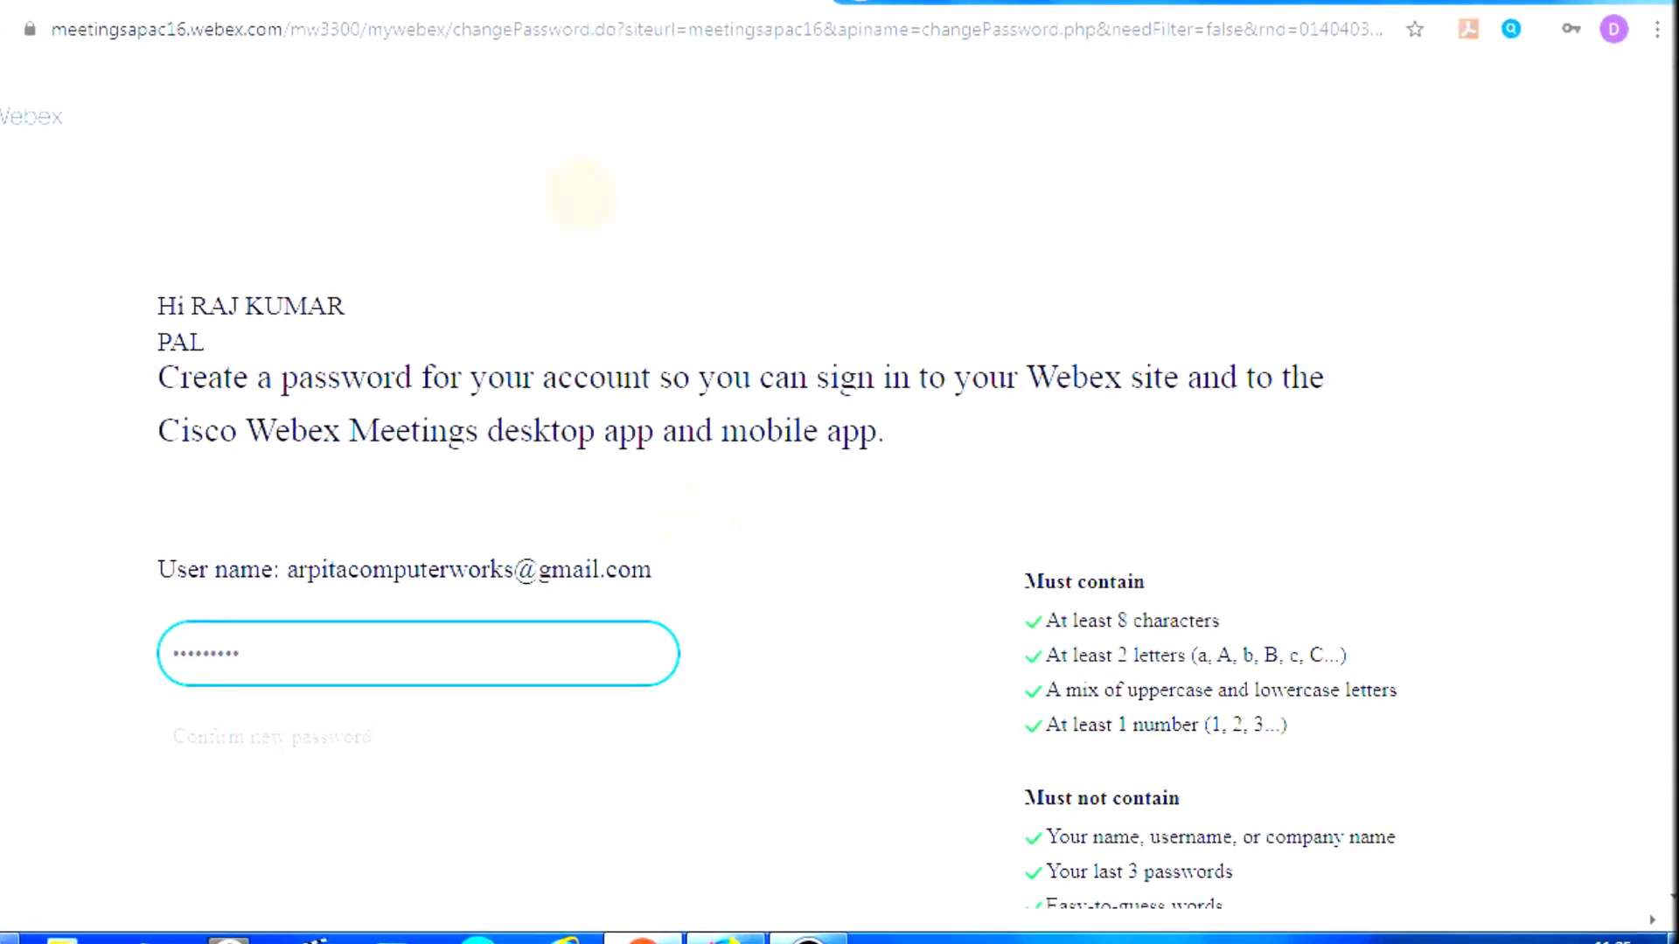
- Enter the account password in both New and Confirm fields and submit it
left_click(310, 735)
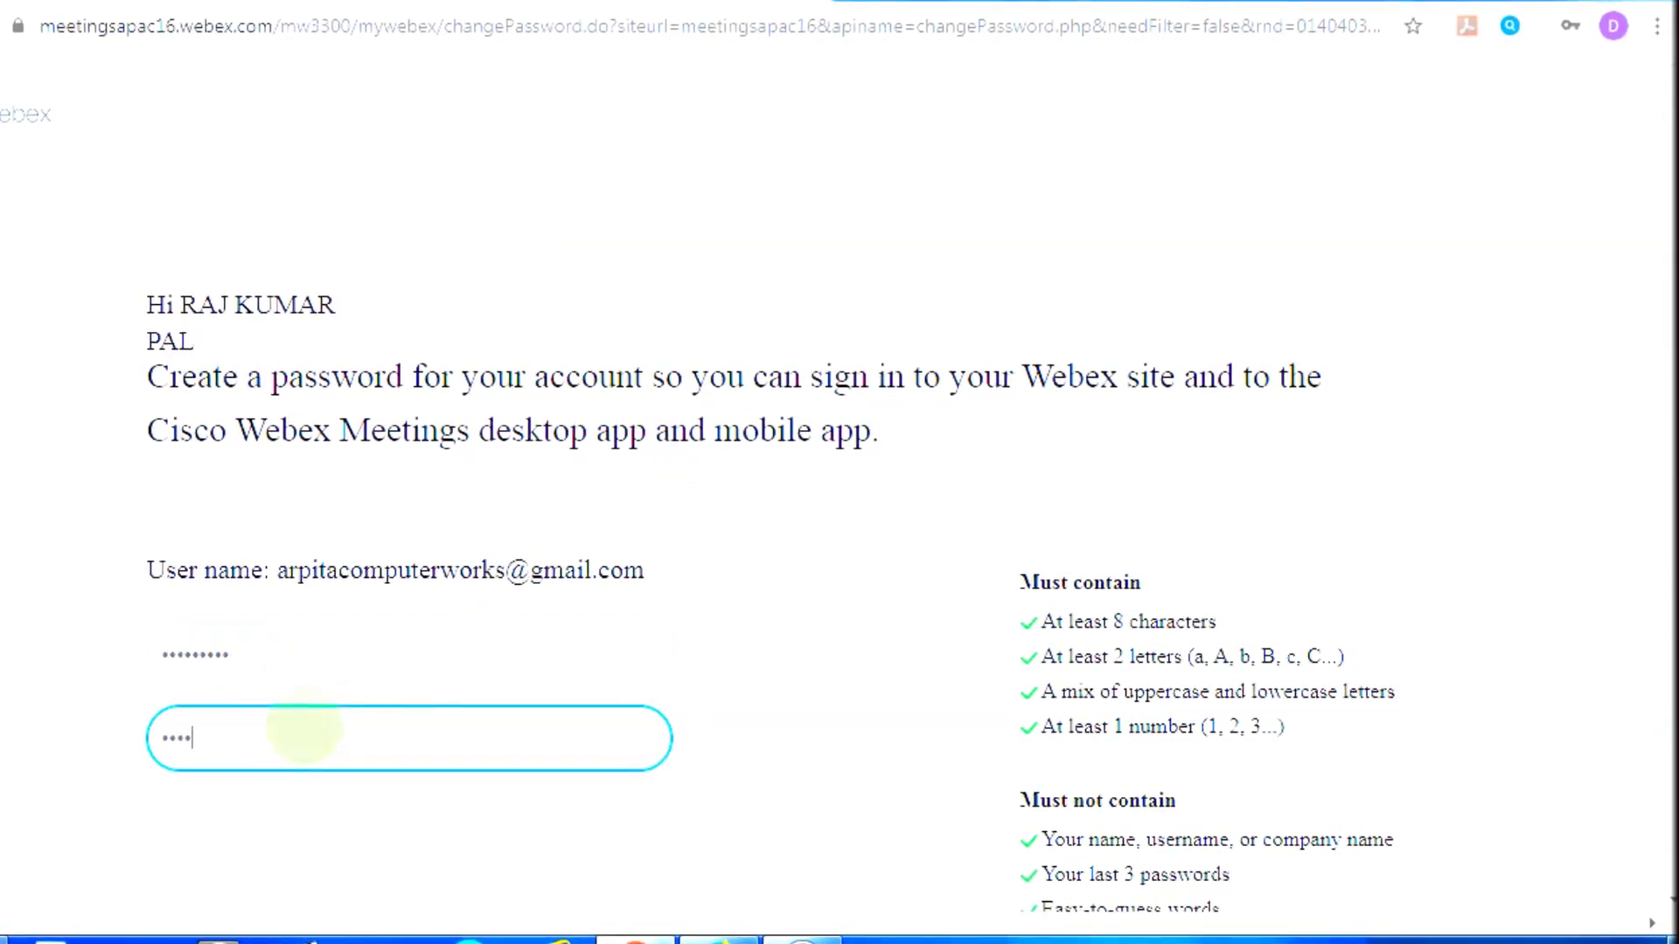
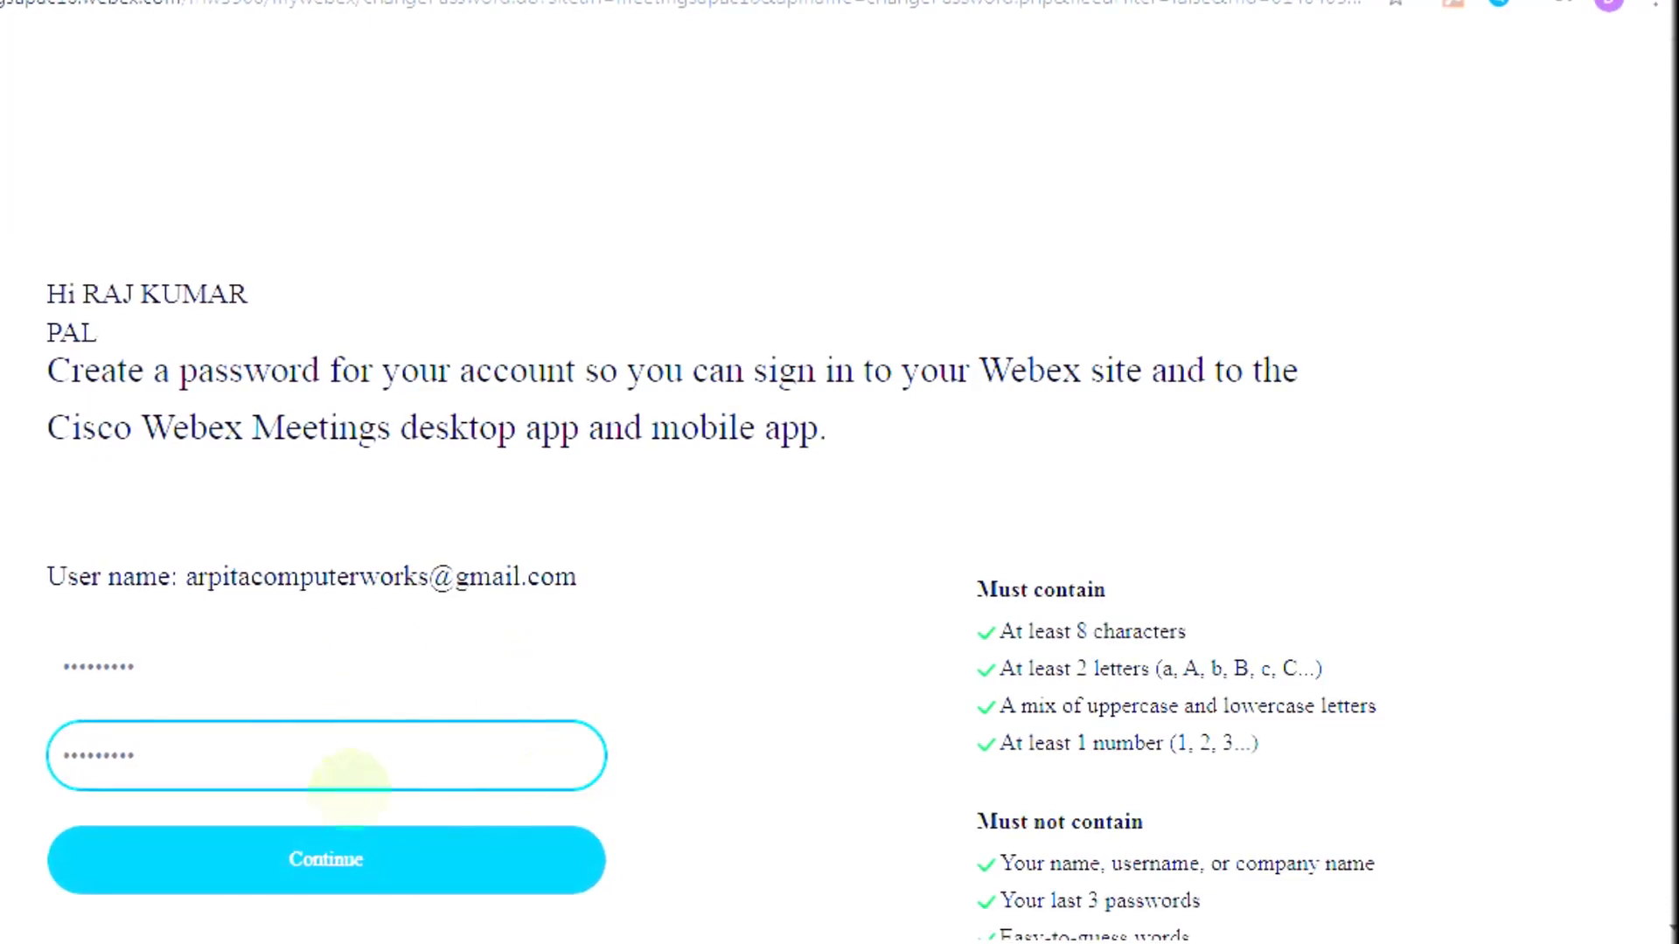
left_click(295, 856)
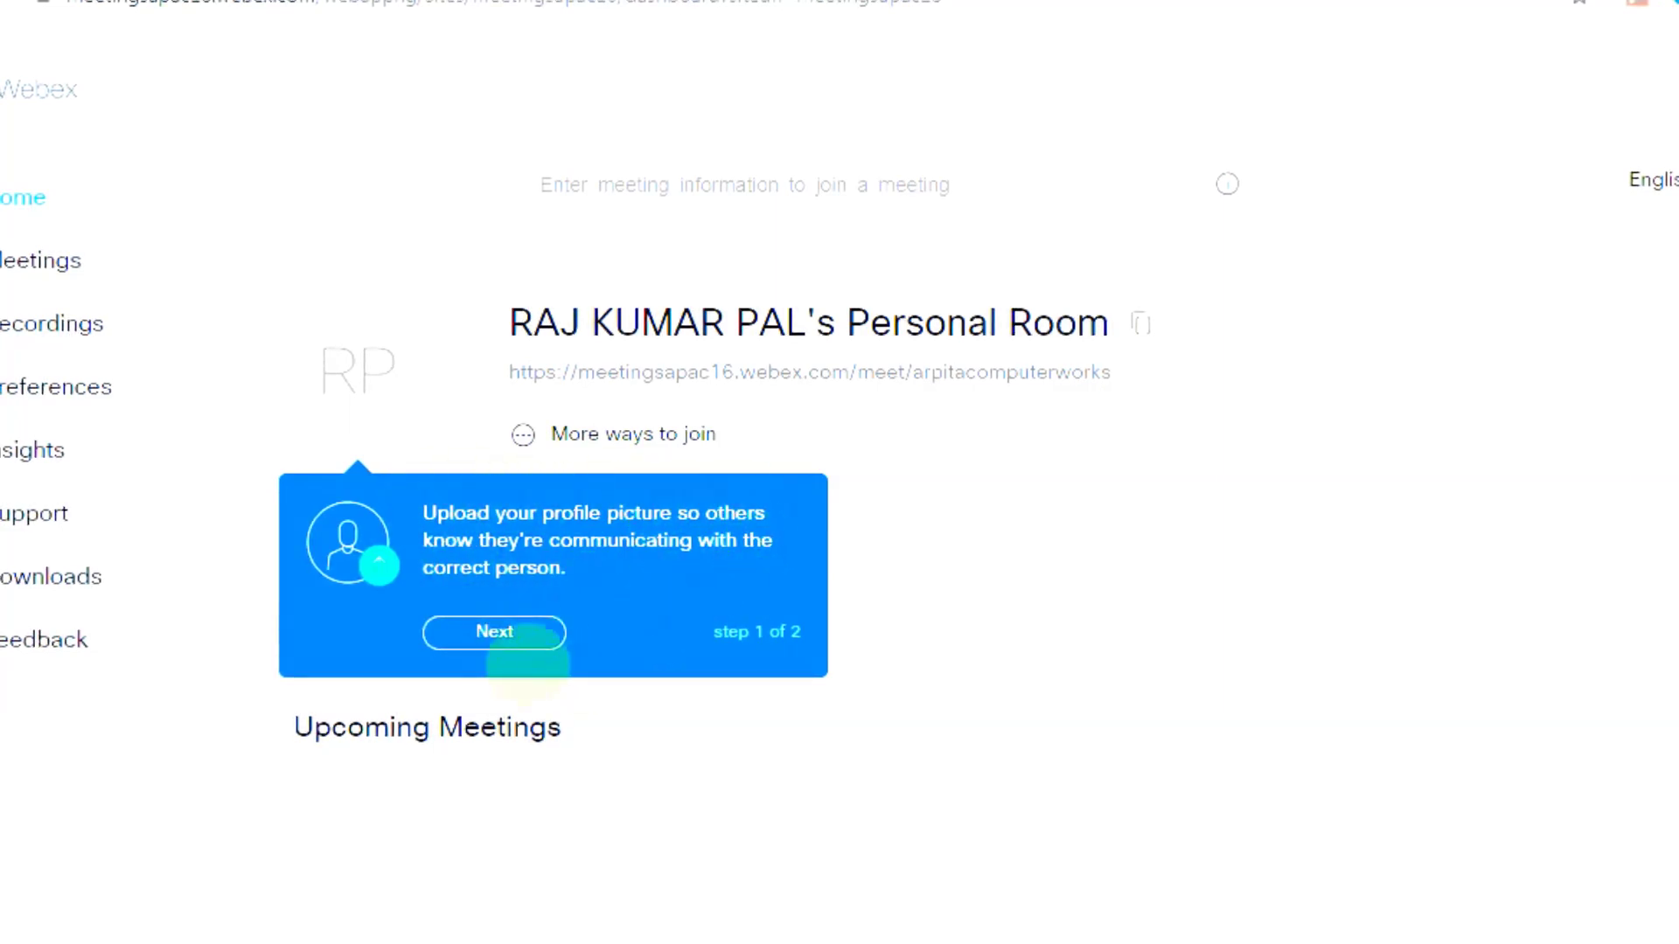
- Step through both welcome tour tips and close the tour
left_click(520, 633)
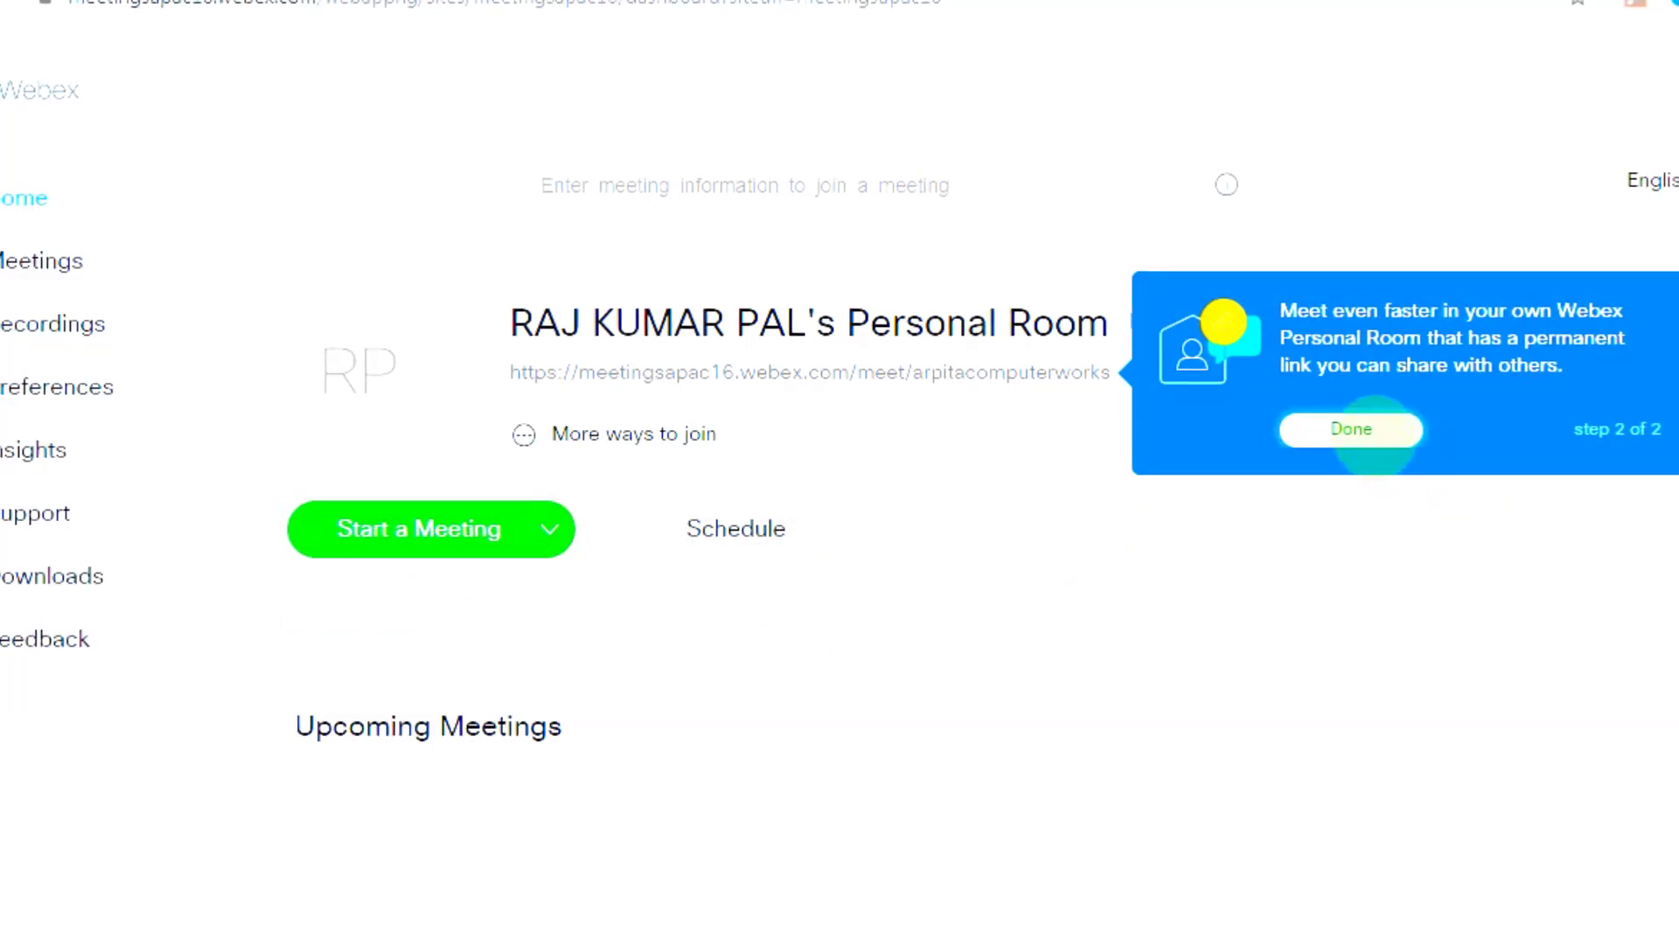
left_click(1373, 431)
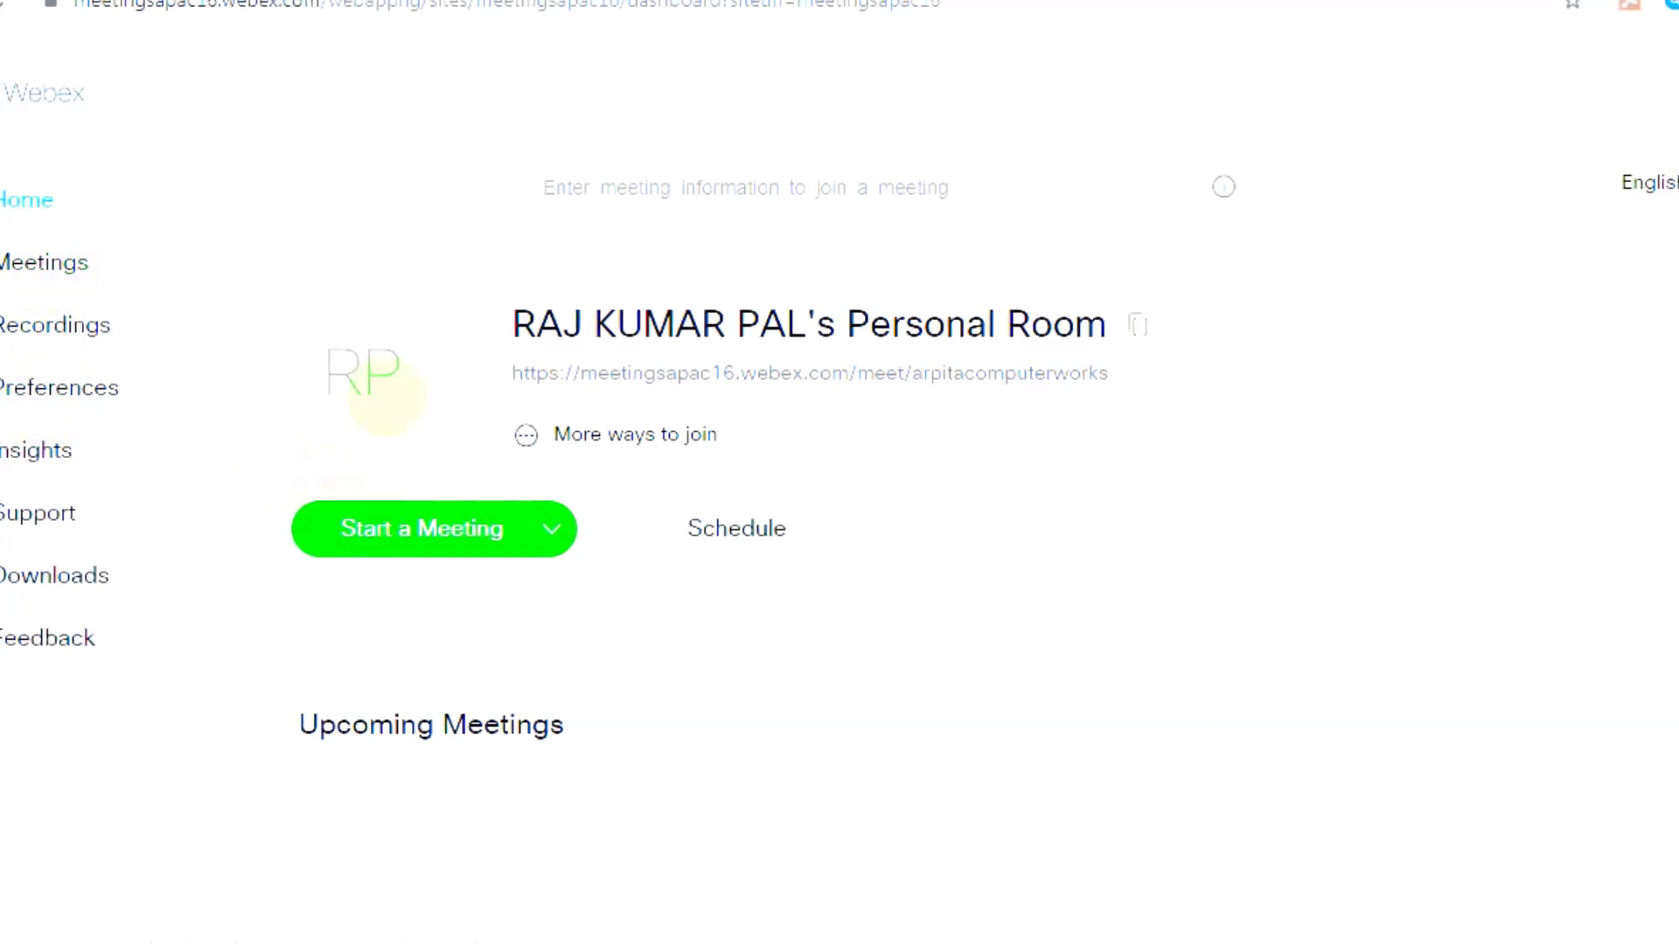
mouse_move(345, 453)
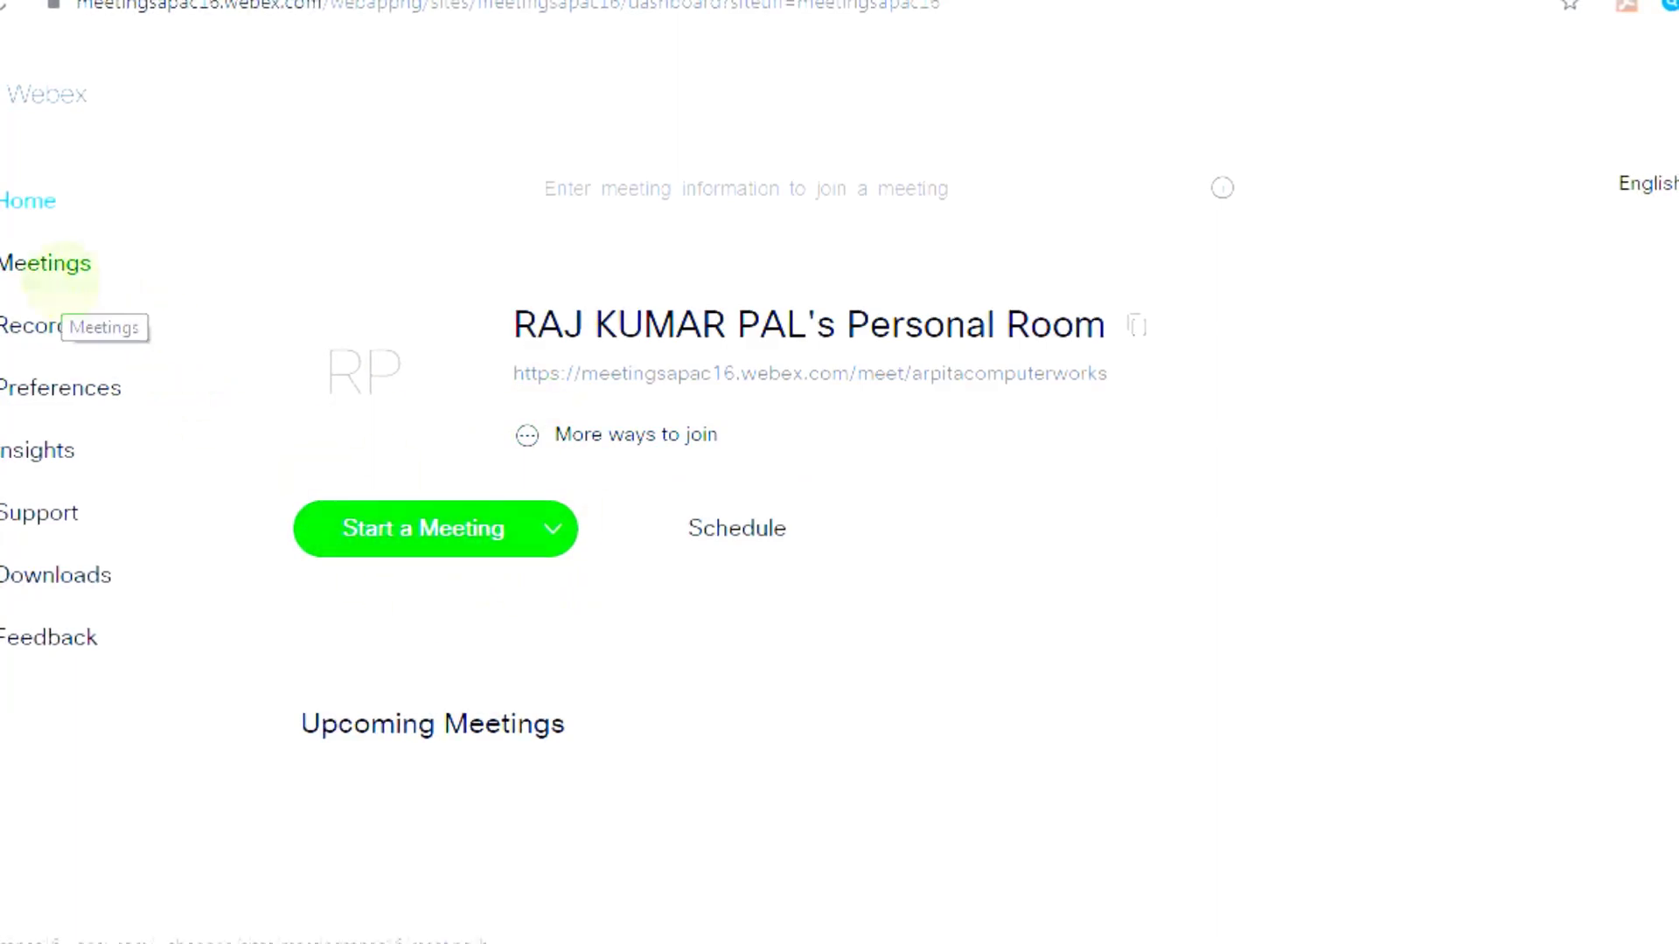
- Check the empty Meetings list and its My Meetings filter, then go to Recordings
left_click(62, 276)
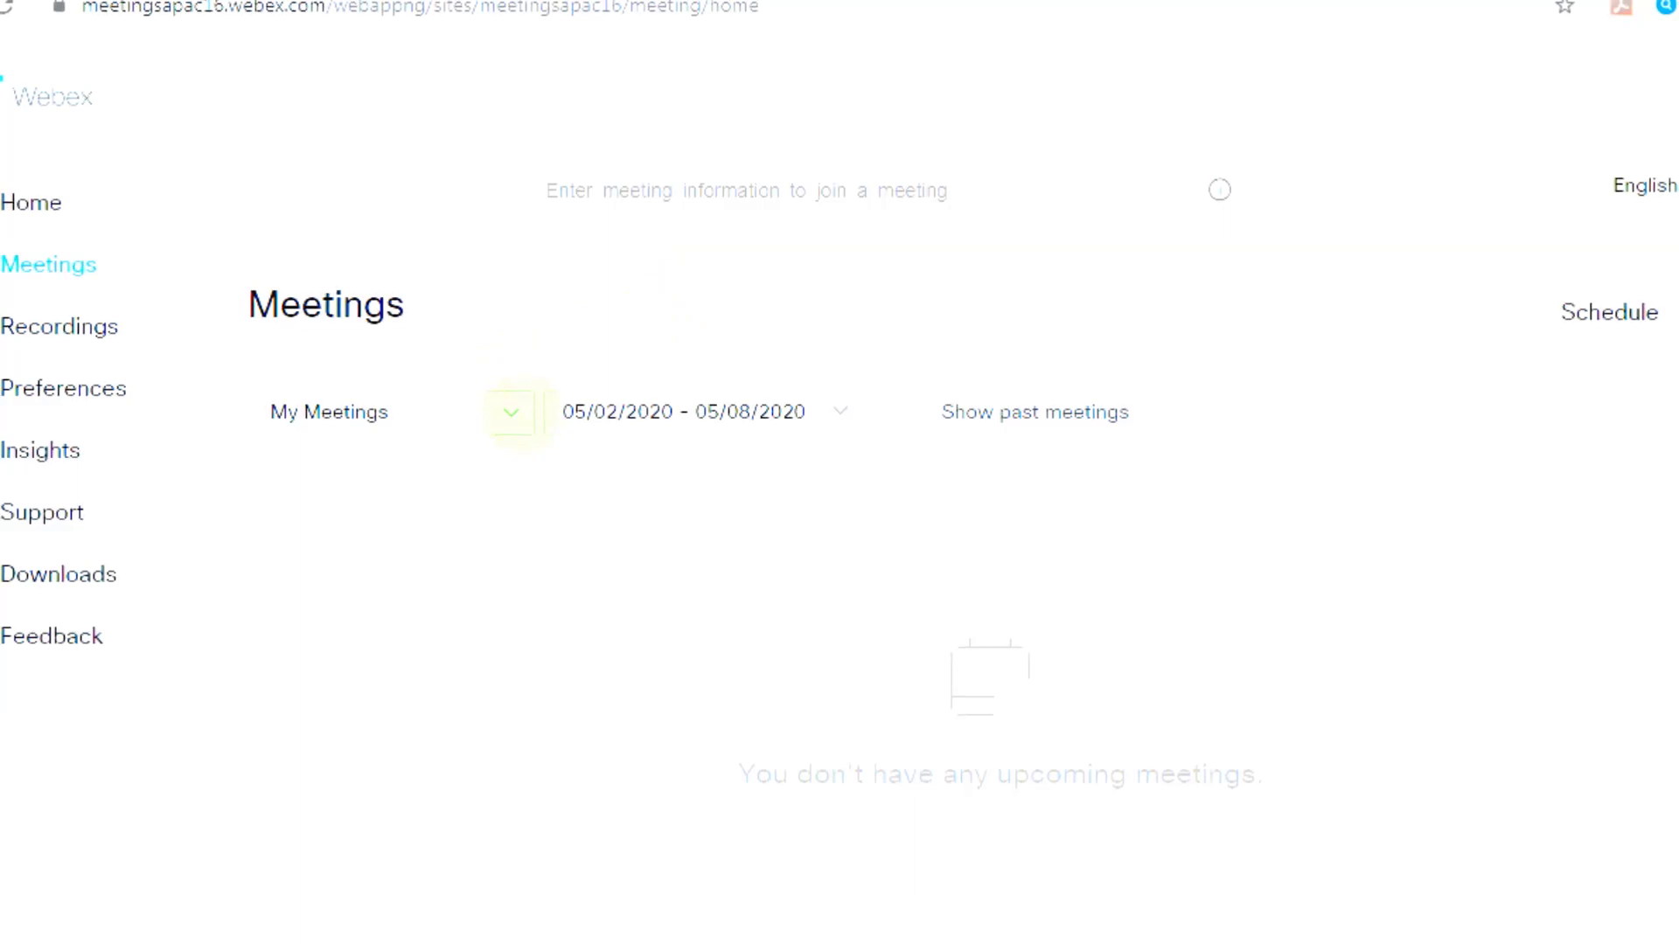
left_click(513, 414)
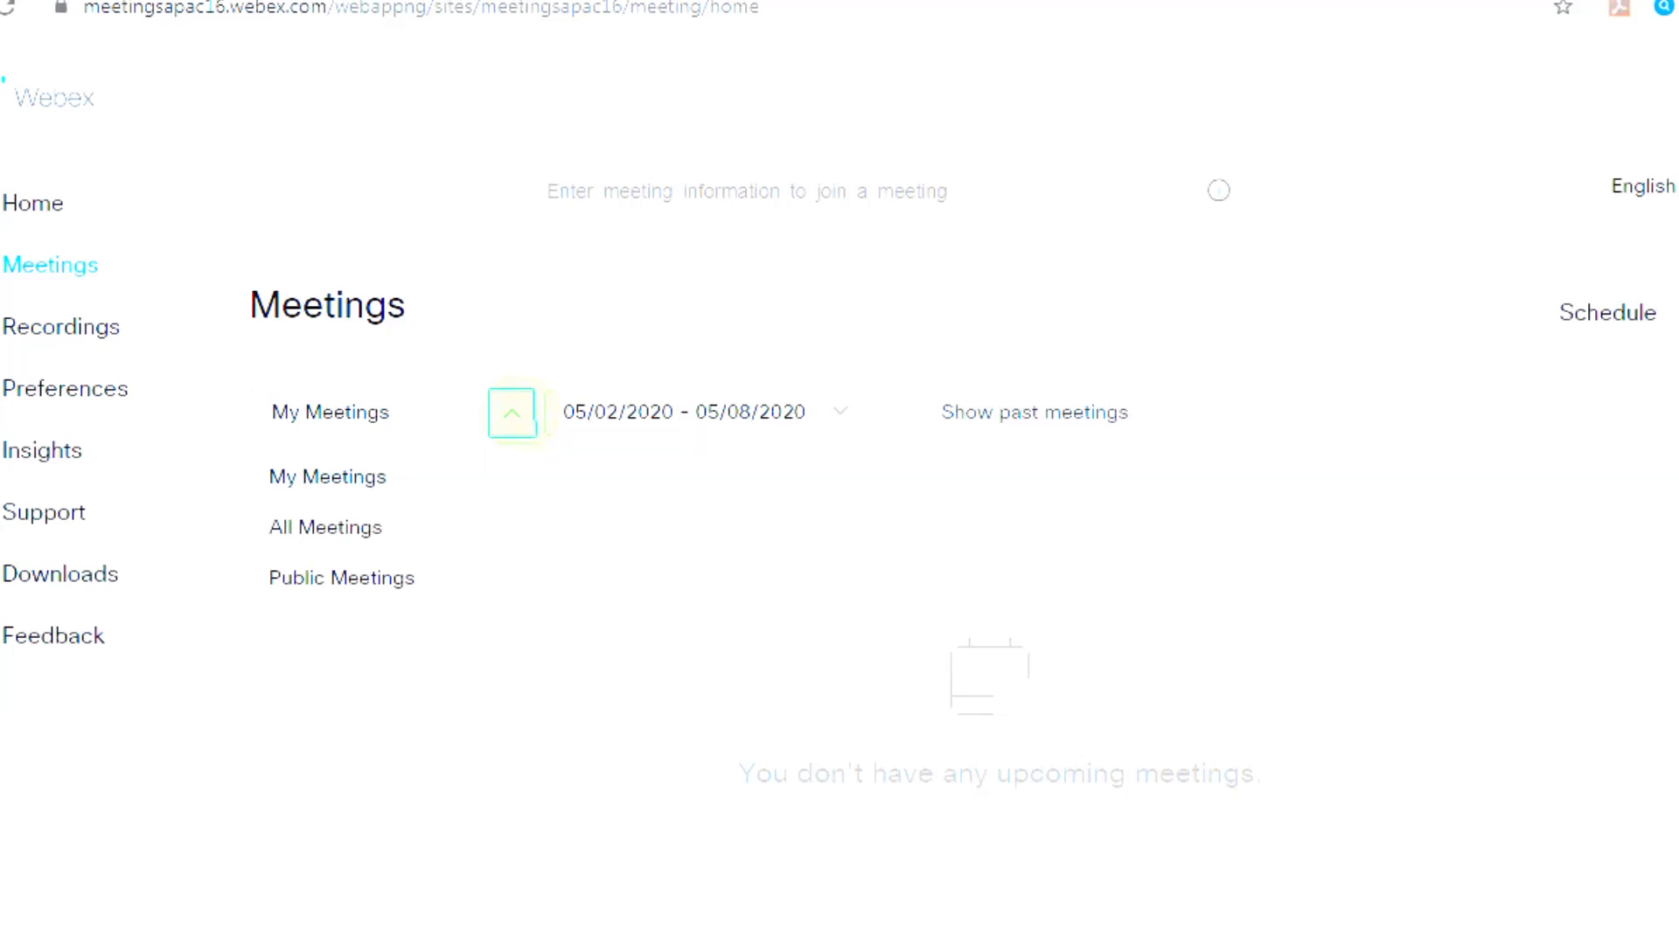
left_click(514, 414)
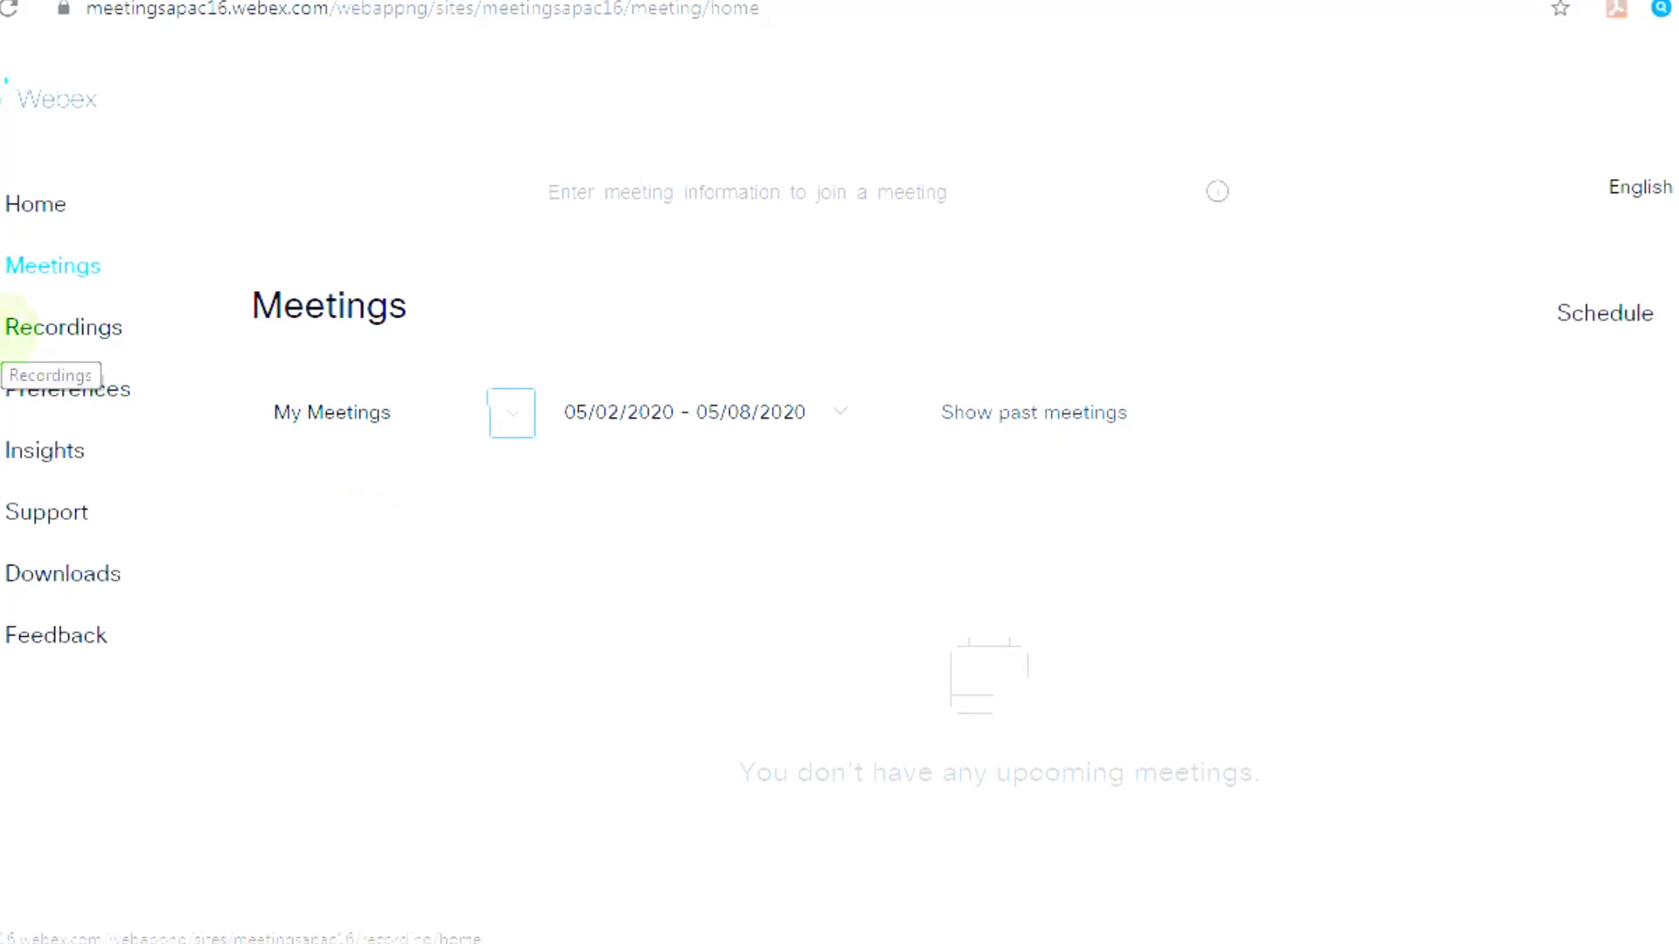
left_click(67, 329)
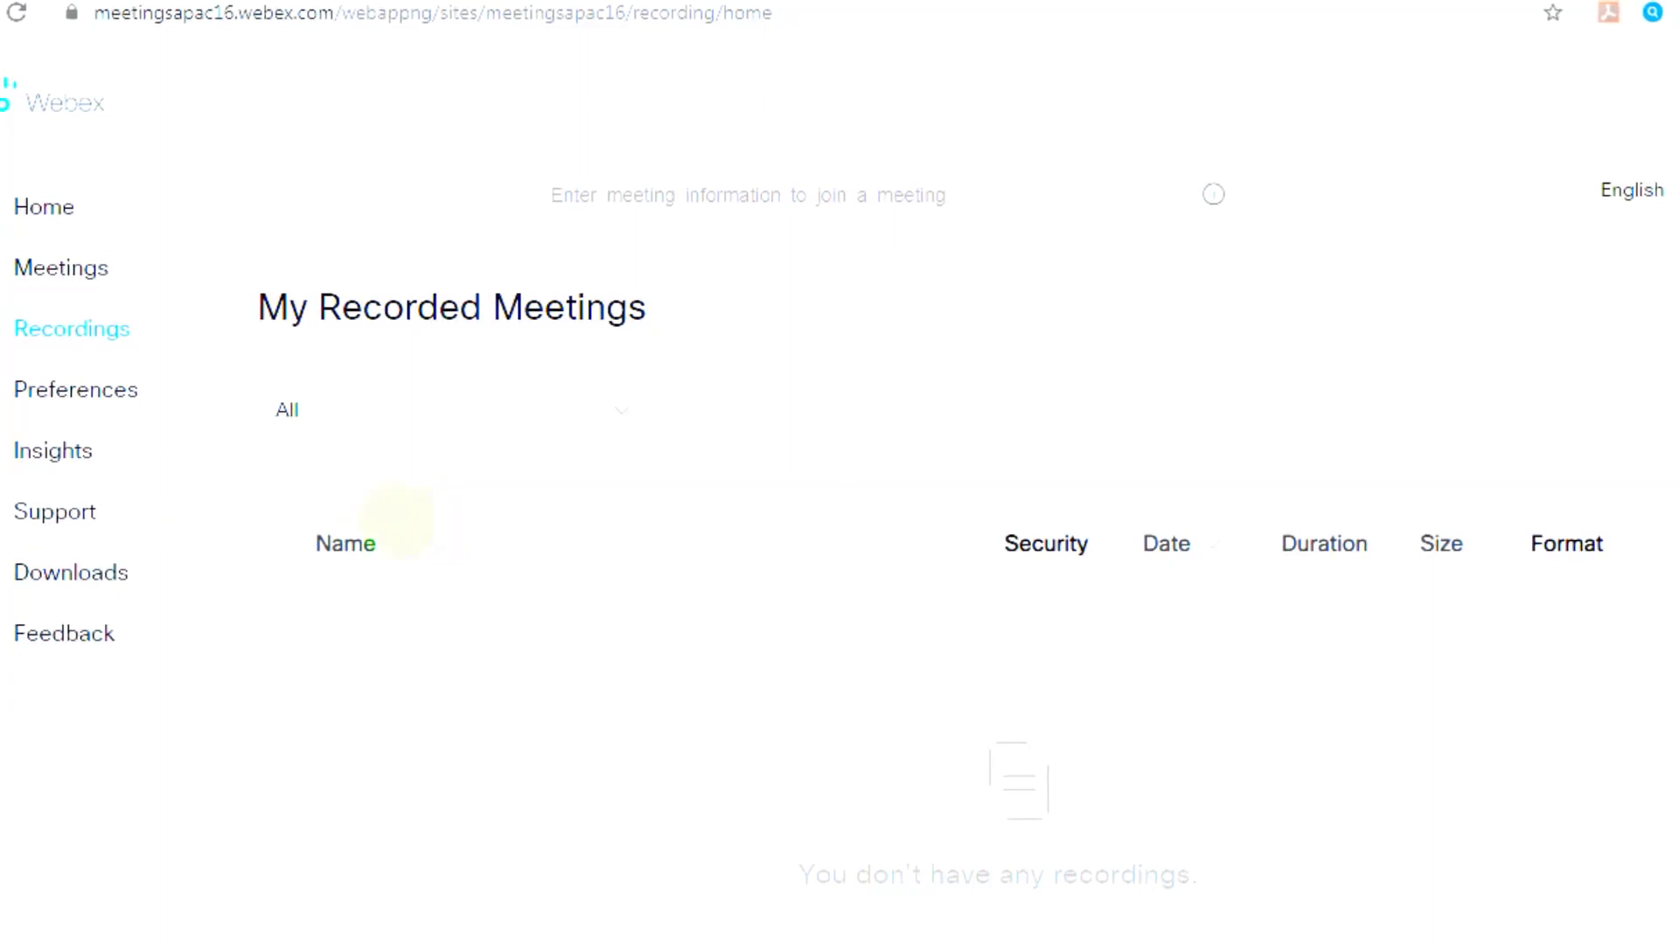
- Sort the recordings by Name, then open the account Preferences
left_click(398, 525)
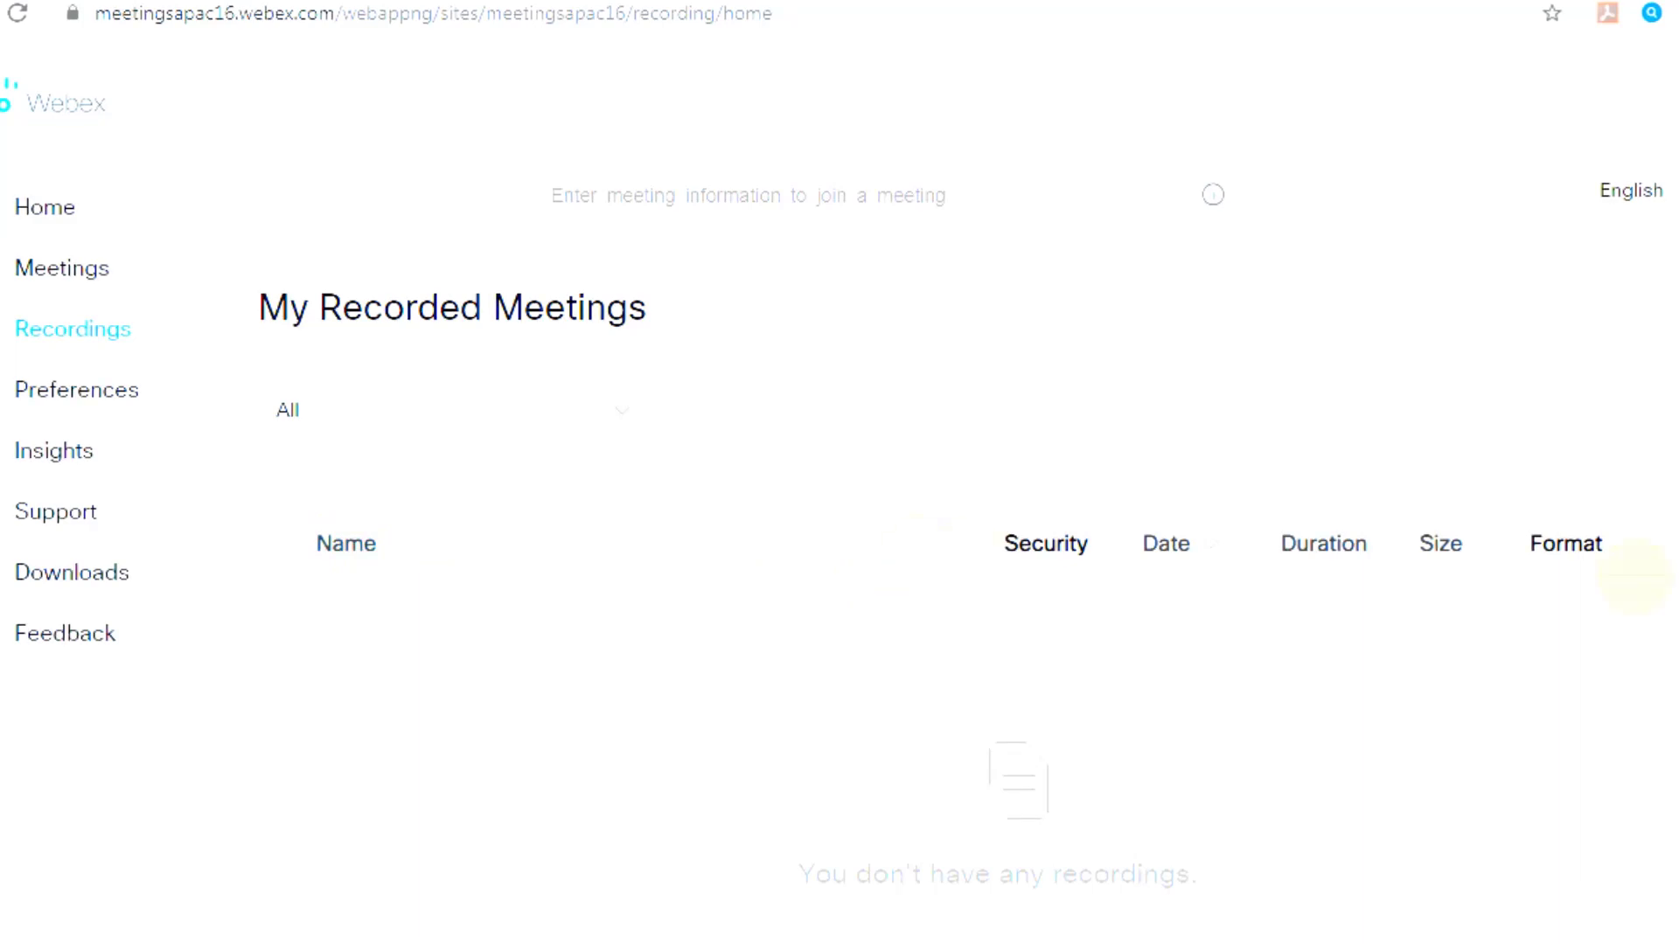
left_click(109, 387)
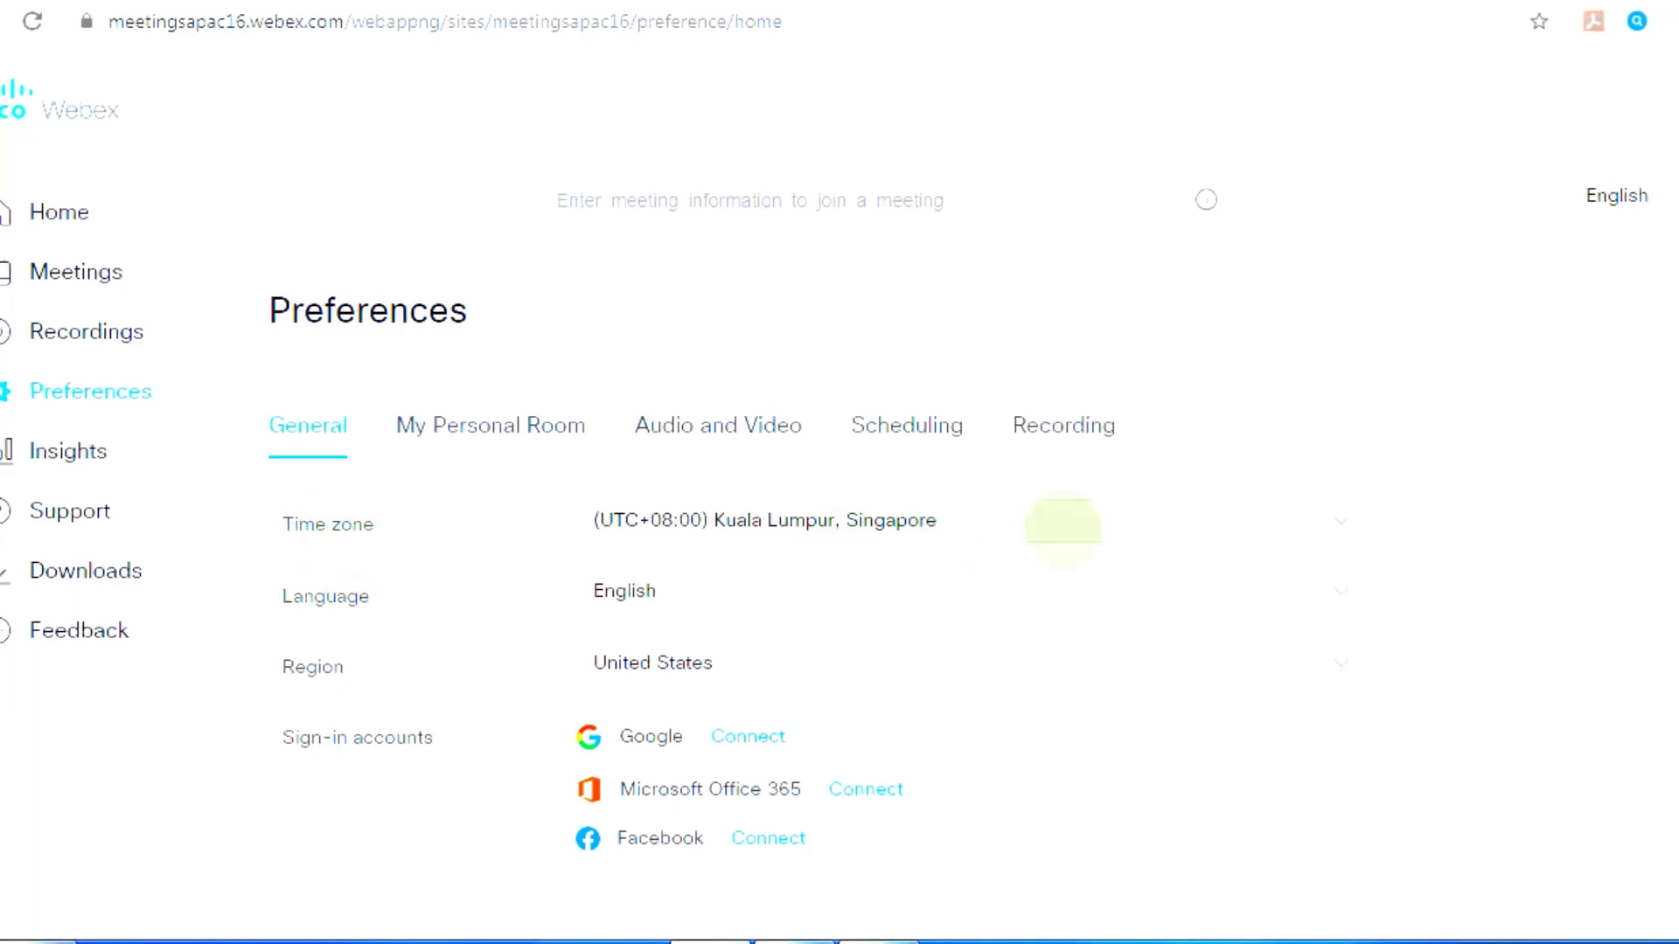
- Choose time zone (UTC+05:30) Chennai, Kolkata, Mumbai, New Delhi, leave region United States, and save
left_click(1063, 522)
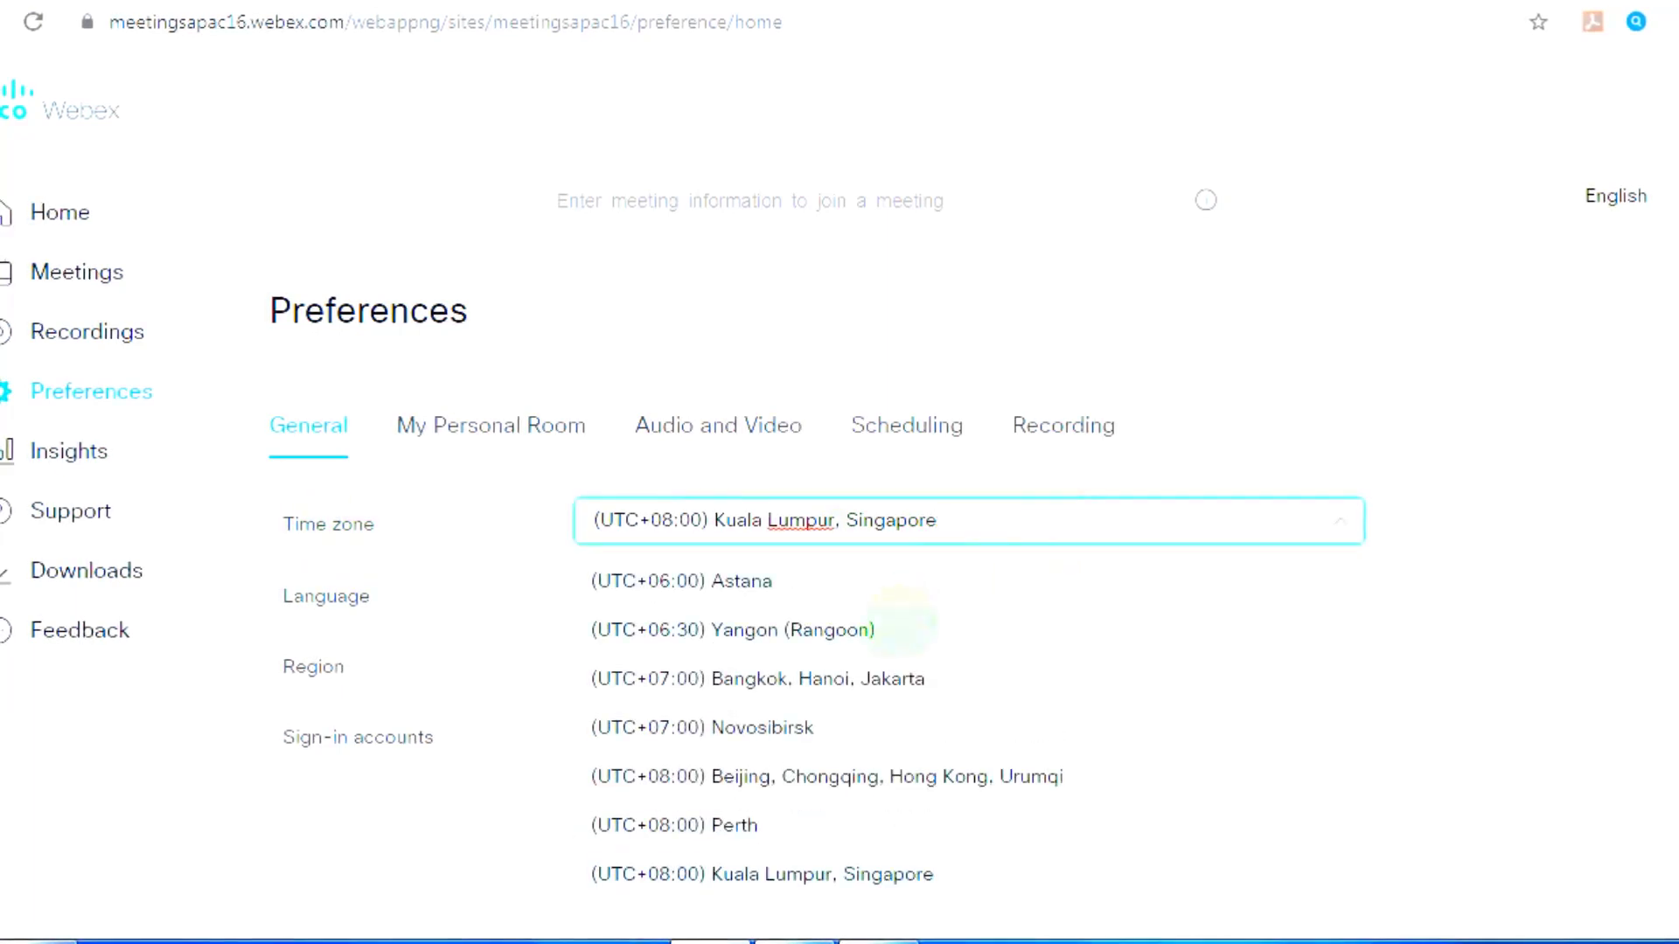
scroll(901, 619, "up", 6)
scroll(899, 622, "down", 5)
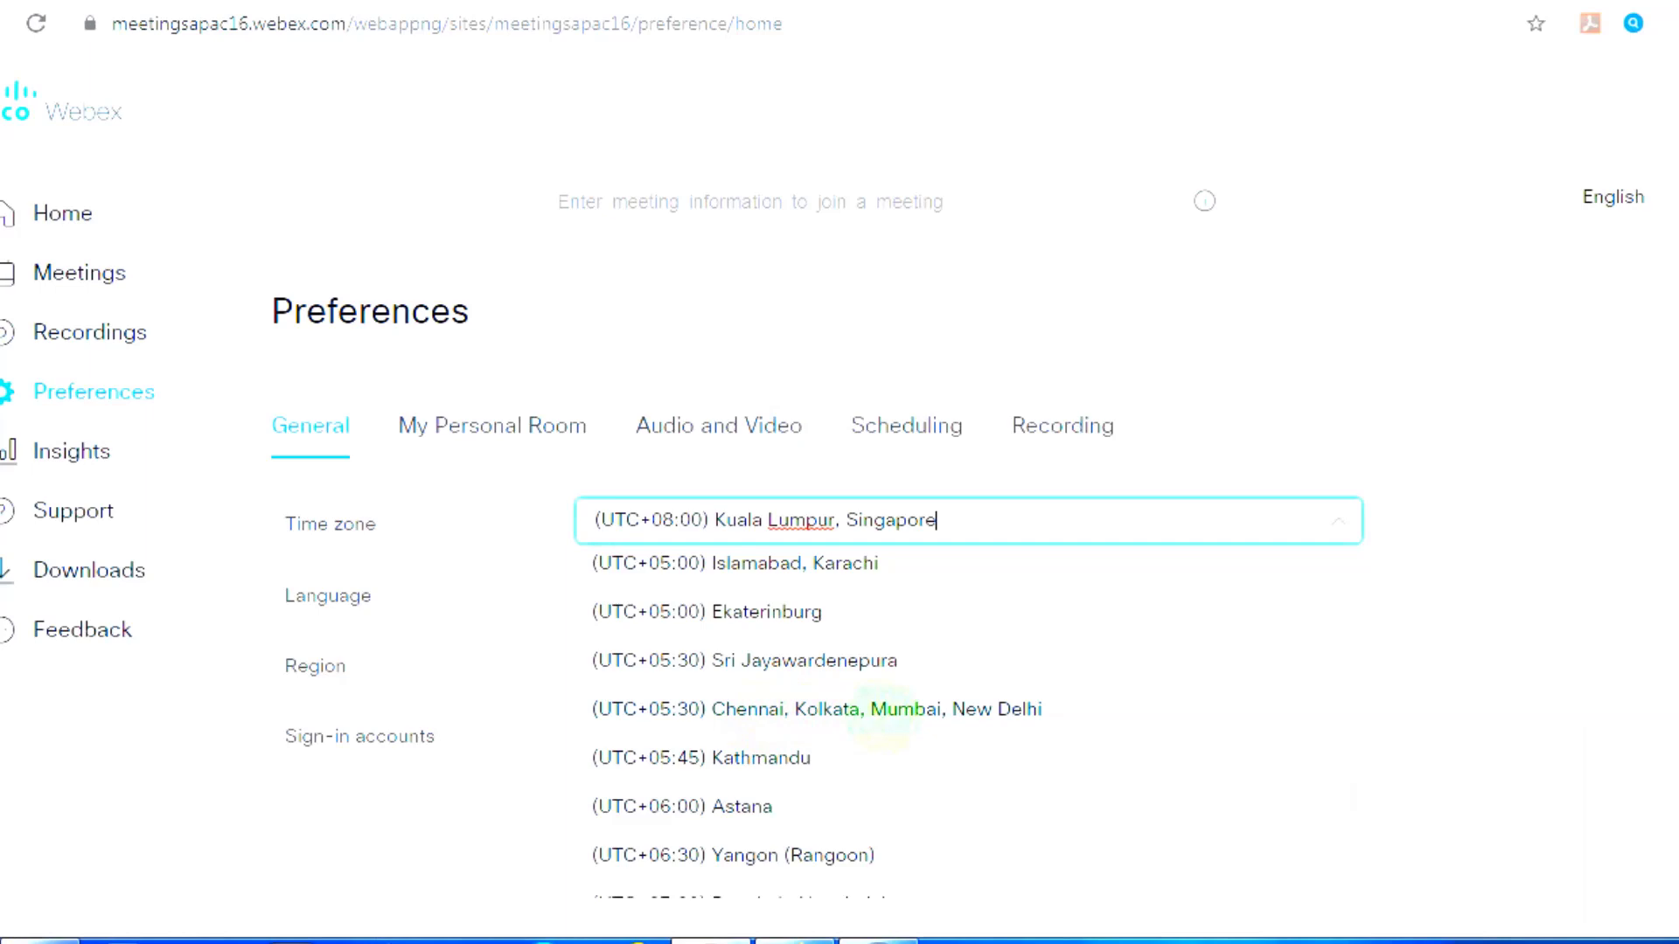
left_click(885, 708)
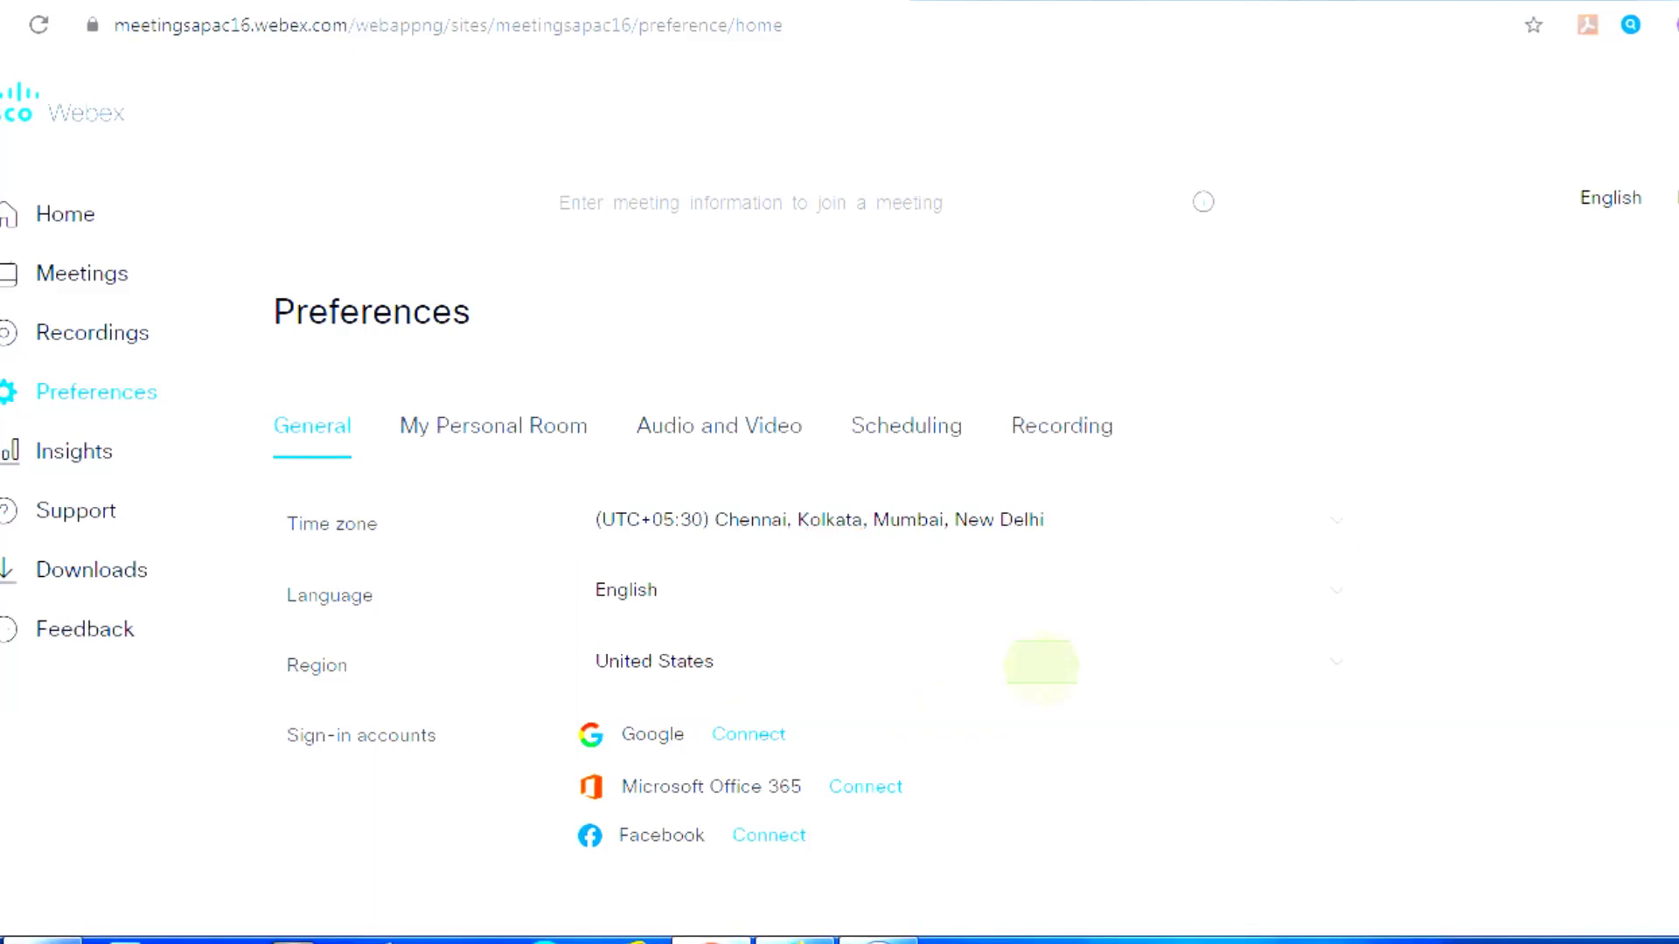
left_click(1041, 663)
scroll(1020, 581, "up", 1)
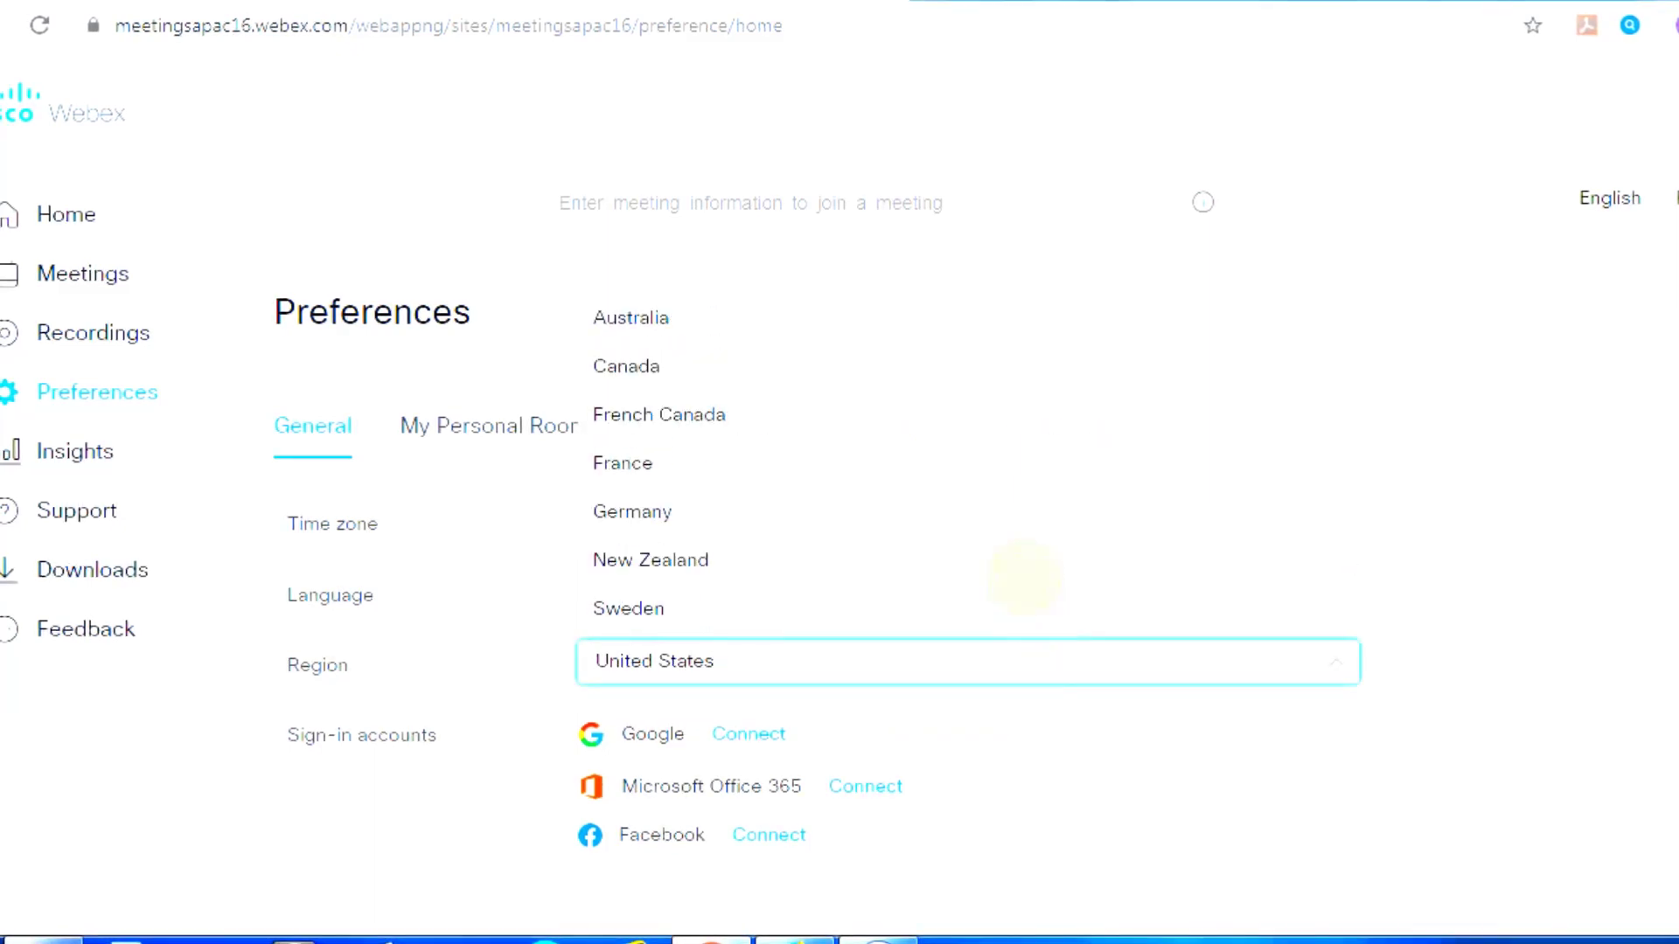
scroll(1019, 581, "down", 2)
left_click(832, 665)
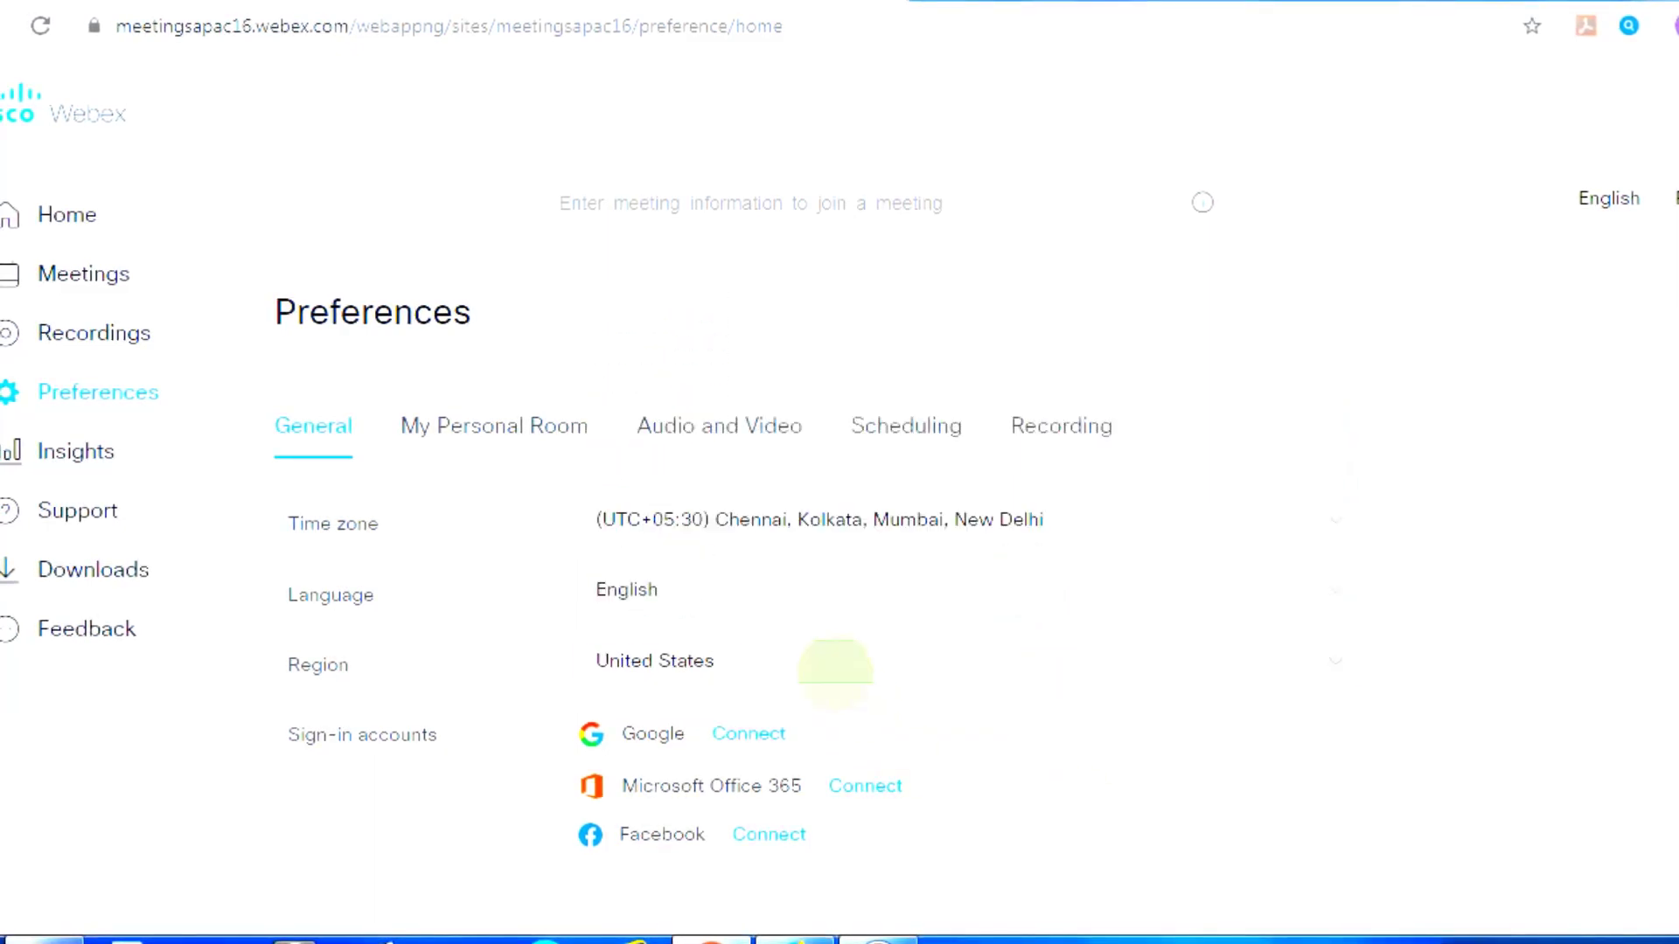
scroll(1091, 761, "down", 3)
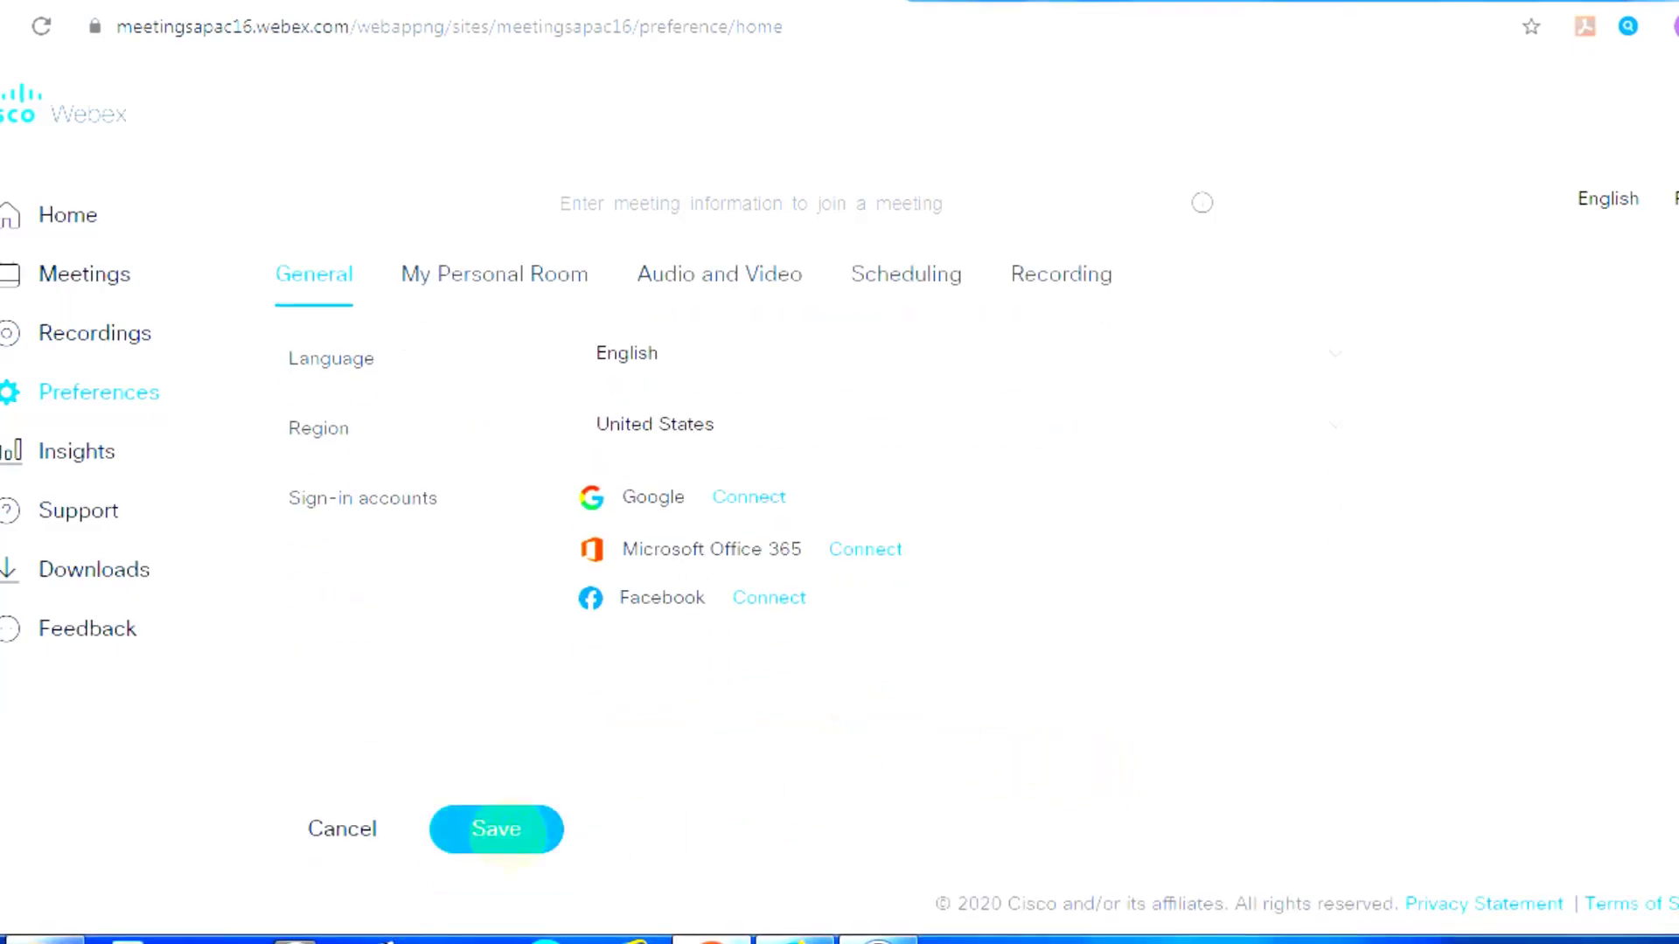
left_click(510, 831)
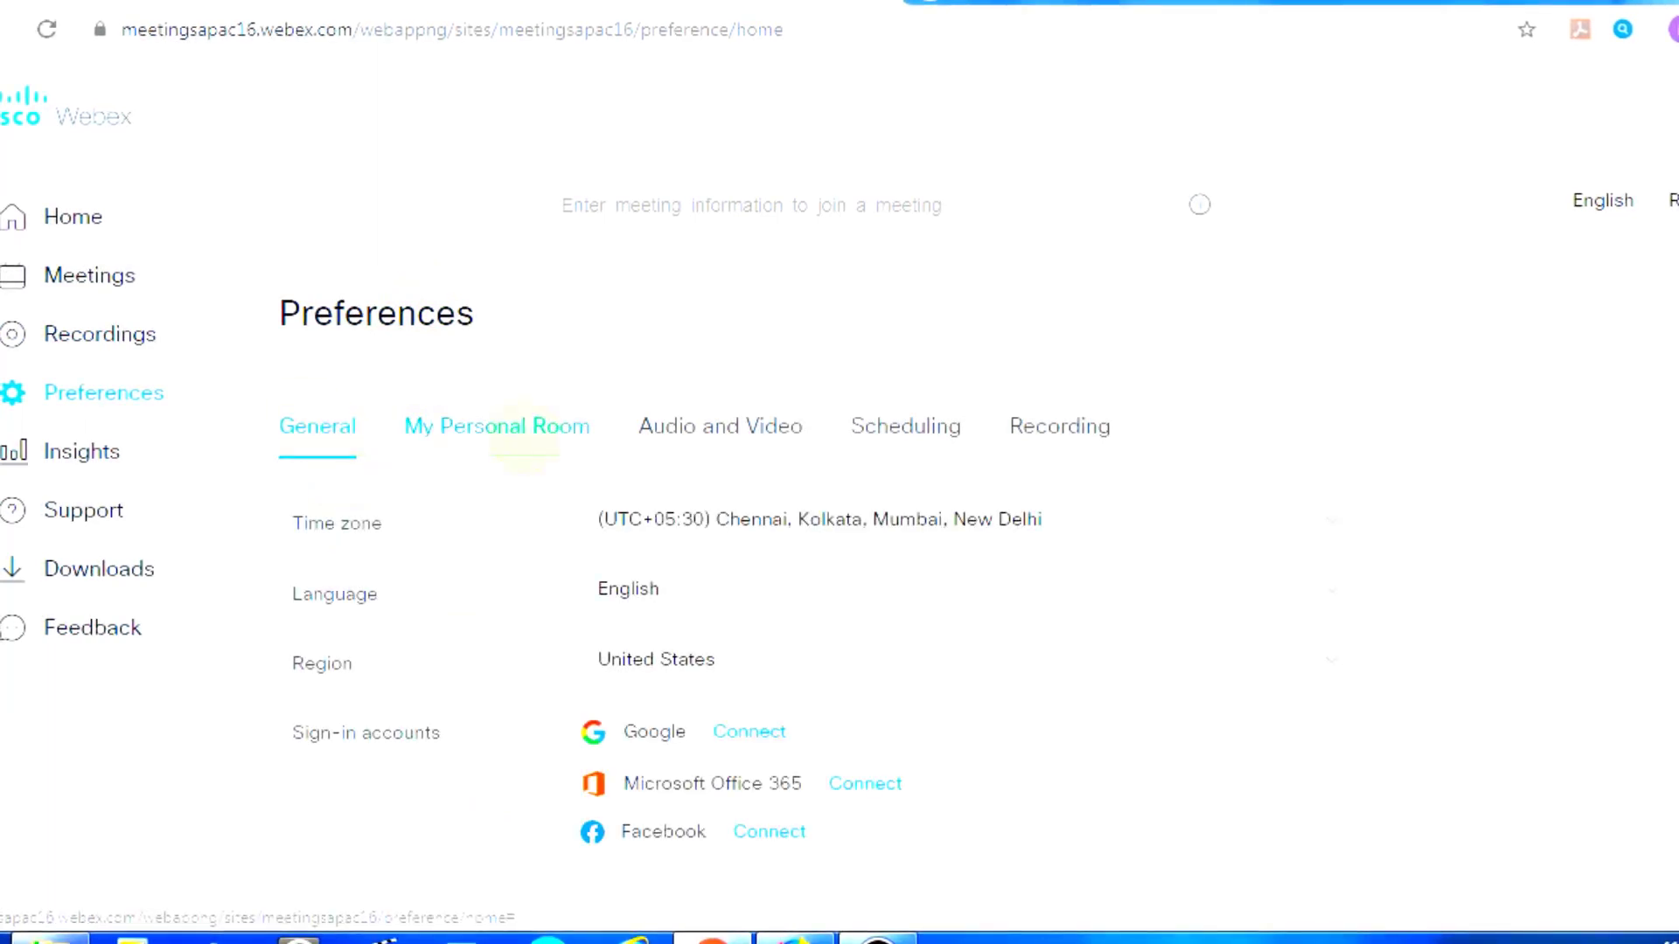
- On My Personal Room, replace the rejected sequential host PIN with a non-sequential four-digit PIN
left_click(525, 435)
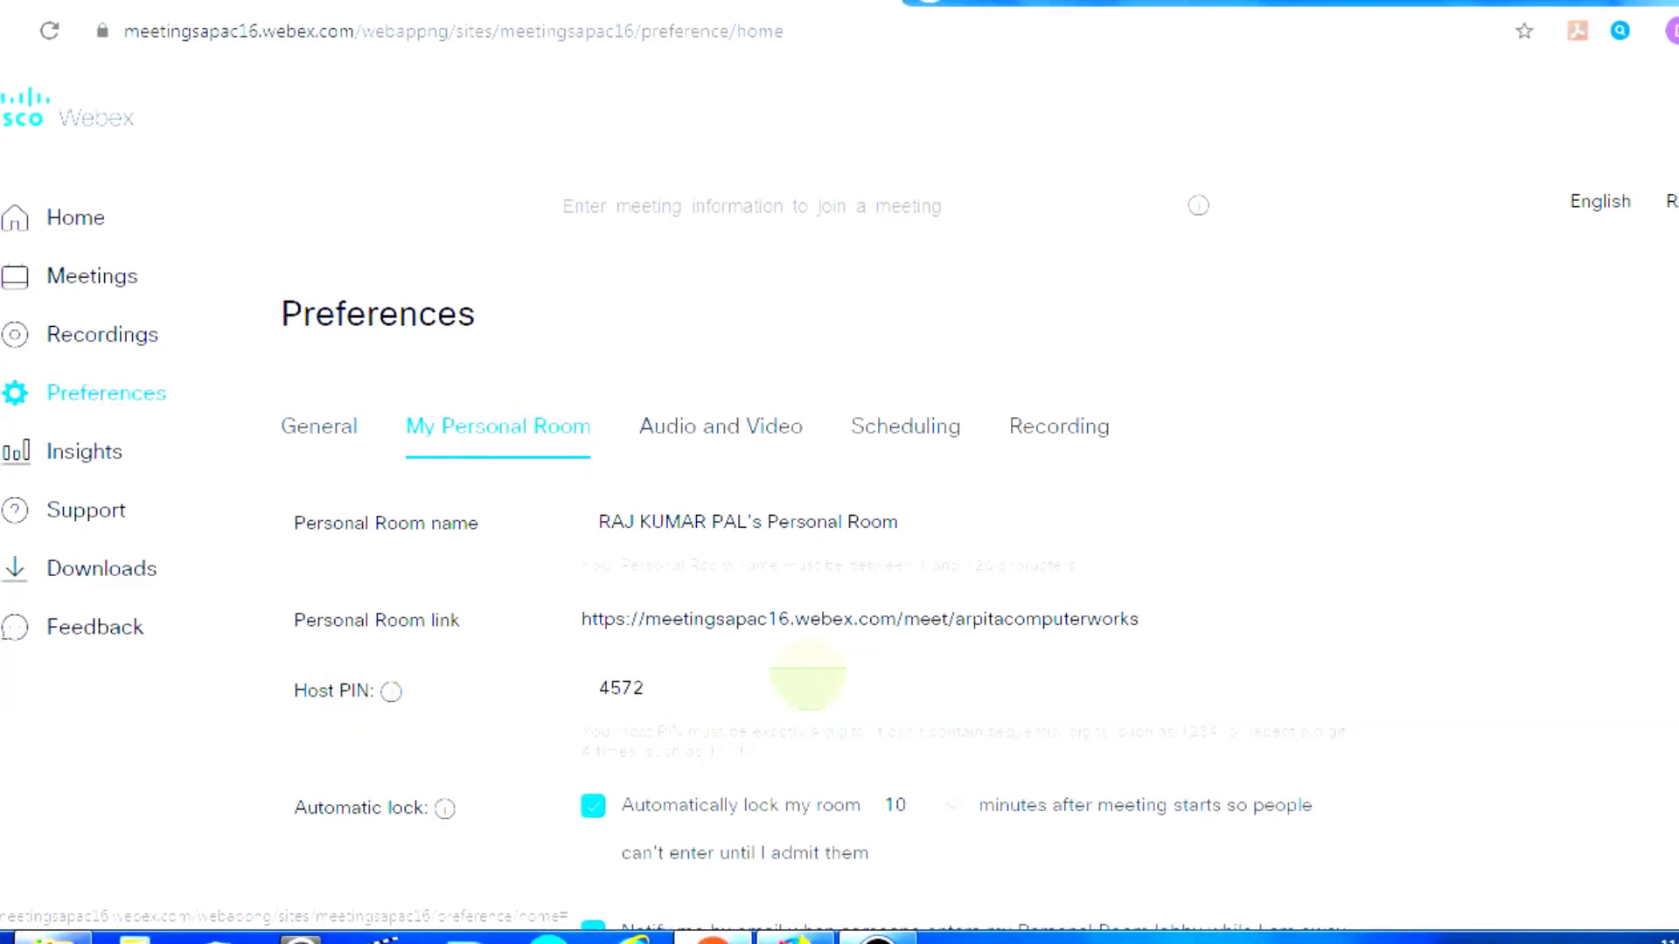
left_click(776, 684)
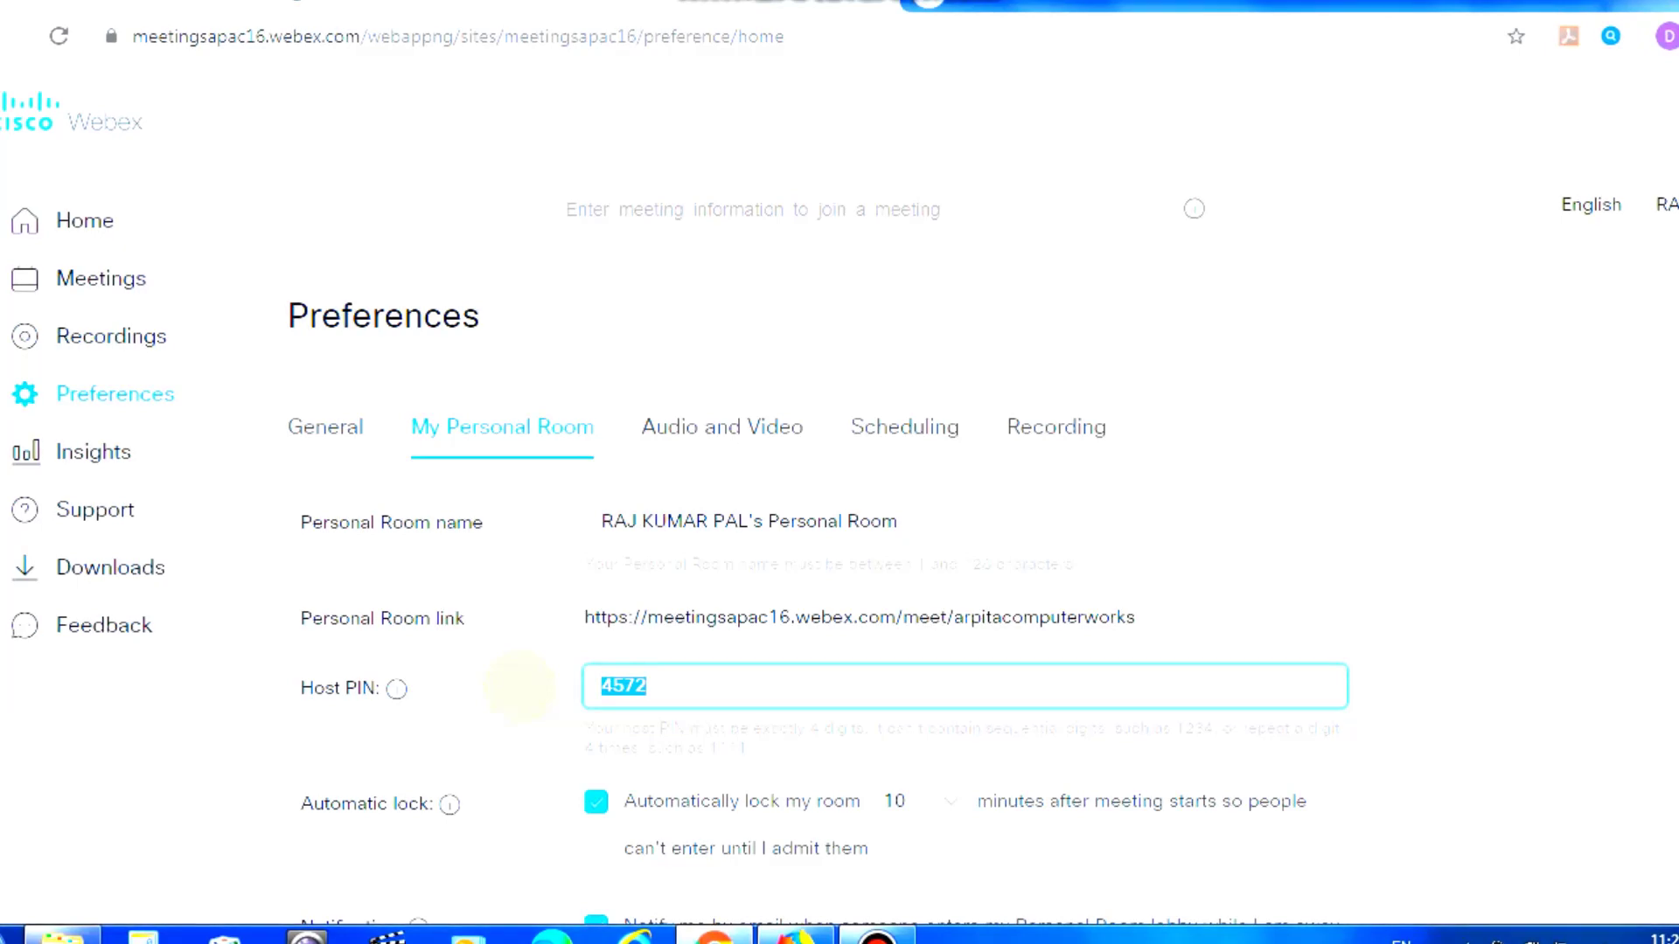
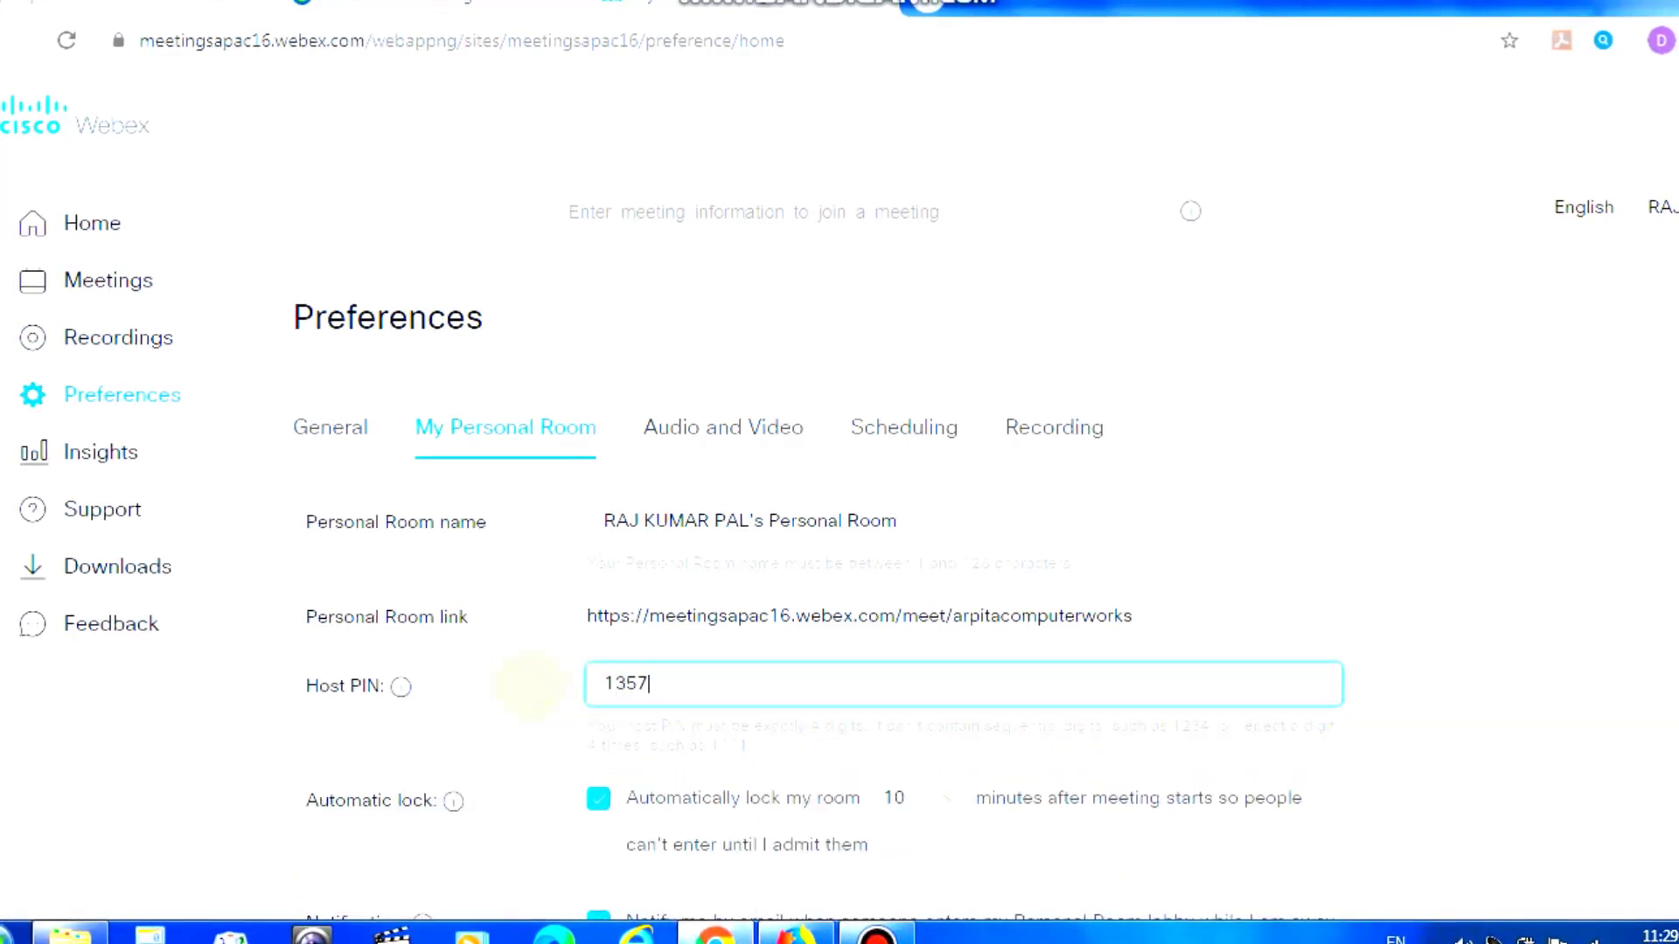
left_click(1122, 731)
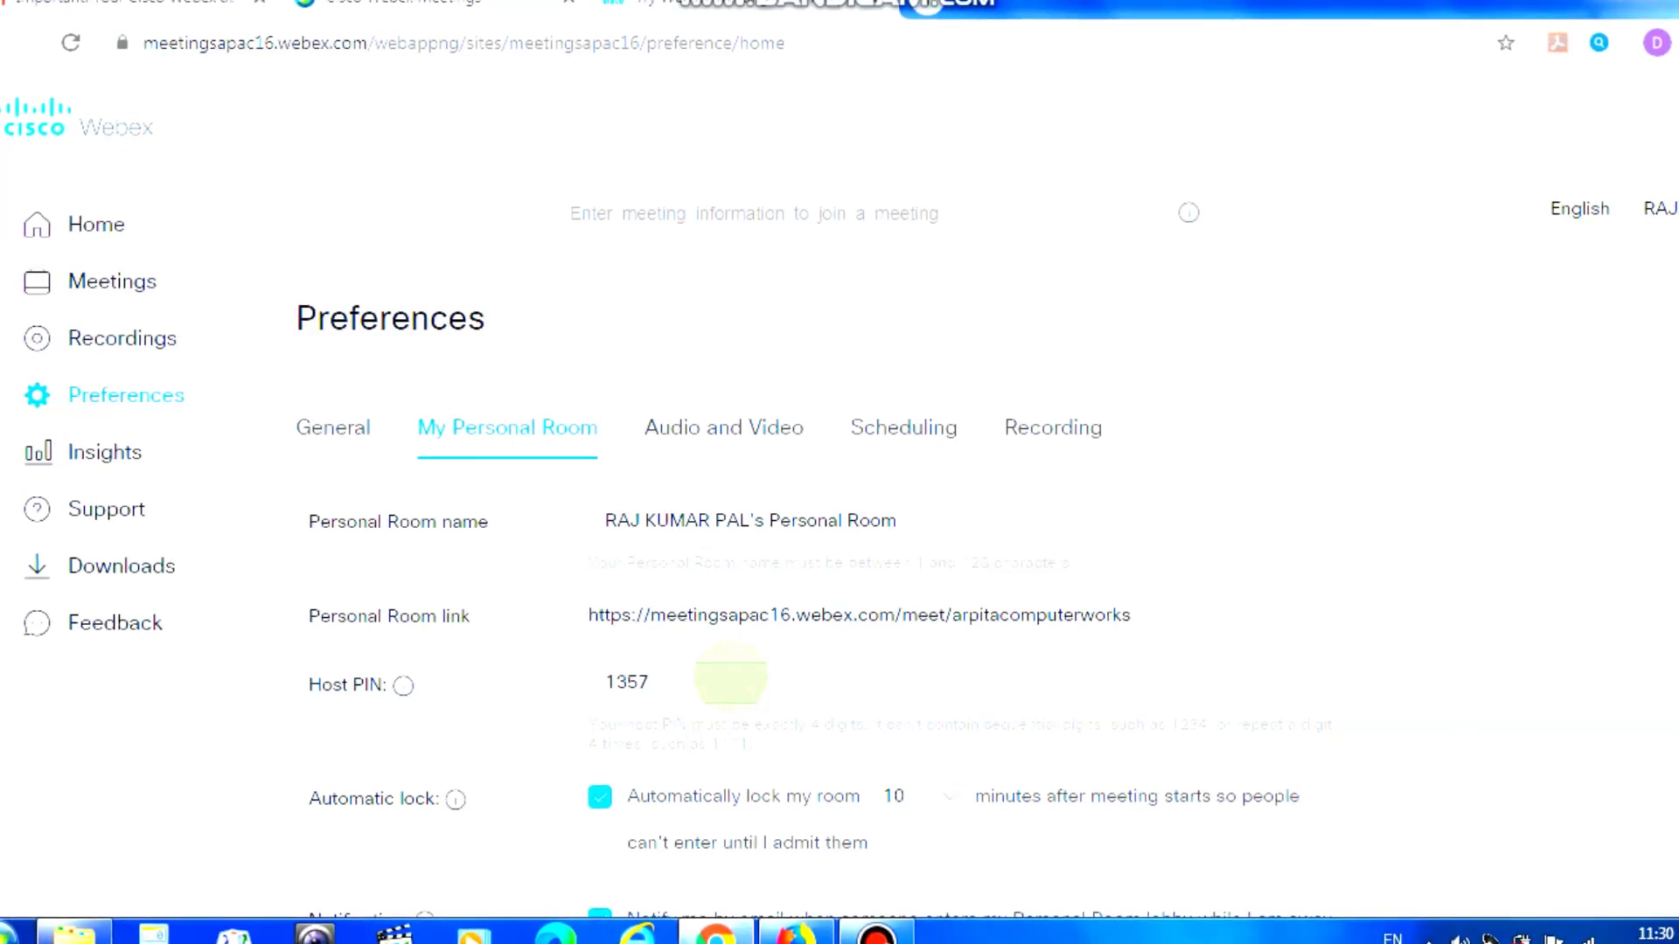
- Keep automatic room locking on with a 0-minute delay and save the Personal Room settings
scroll(731, 675, "down", 2)
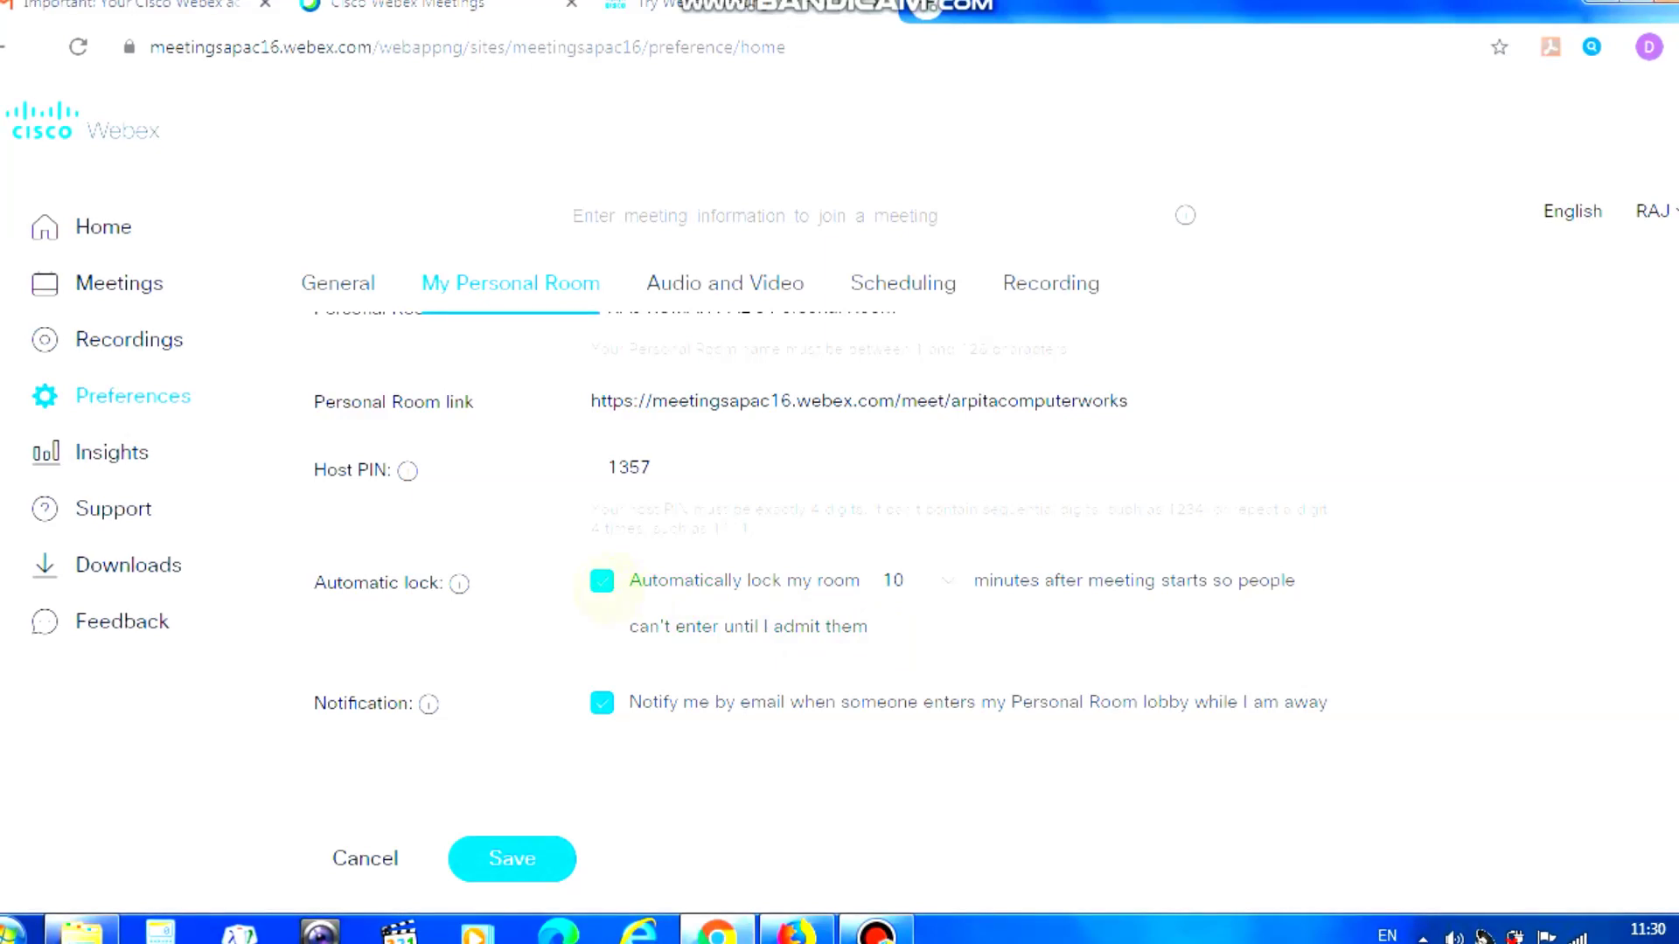
left_click(601, 581)
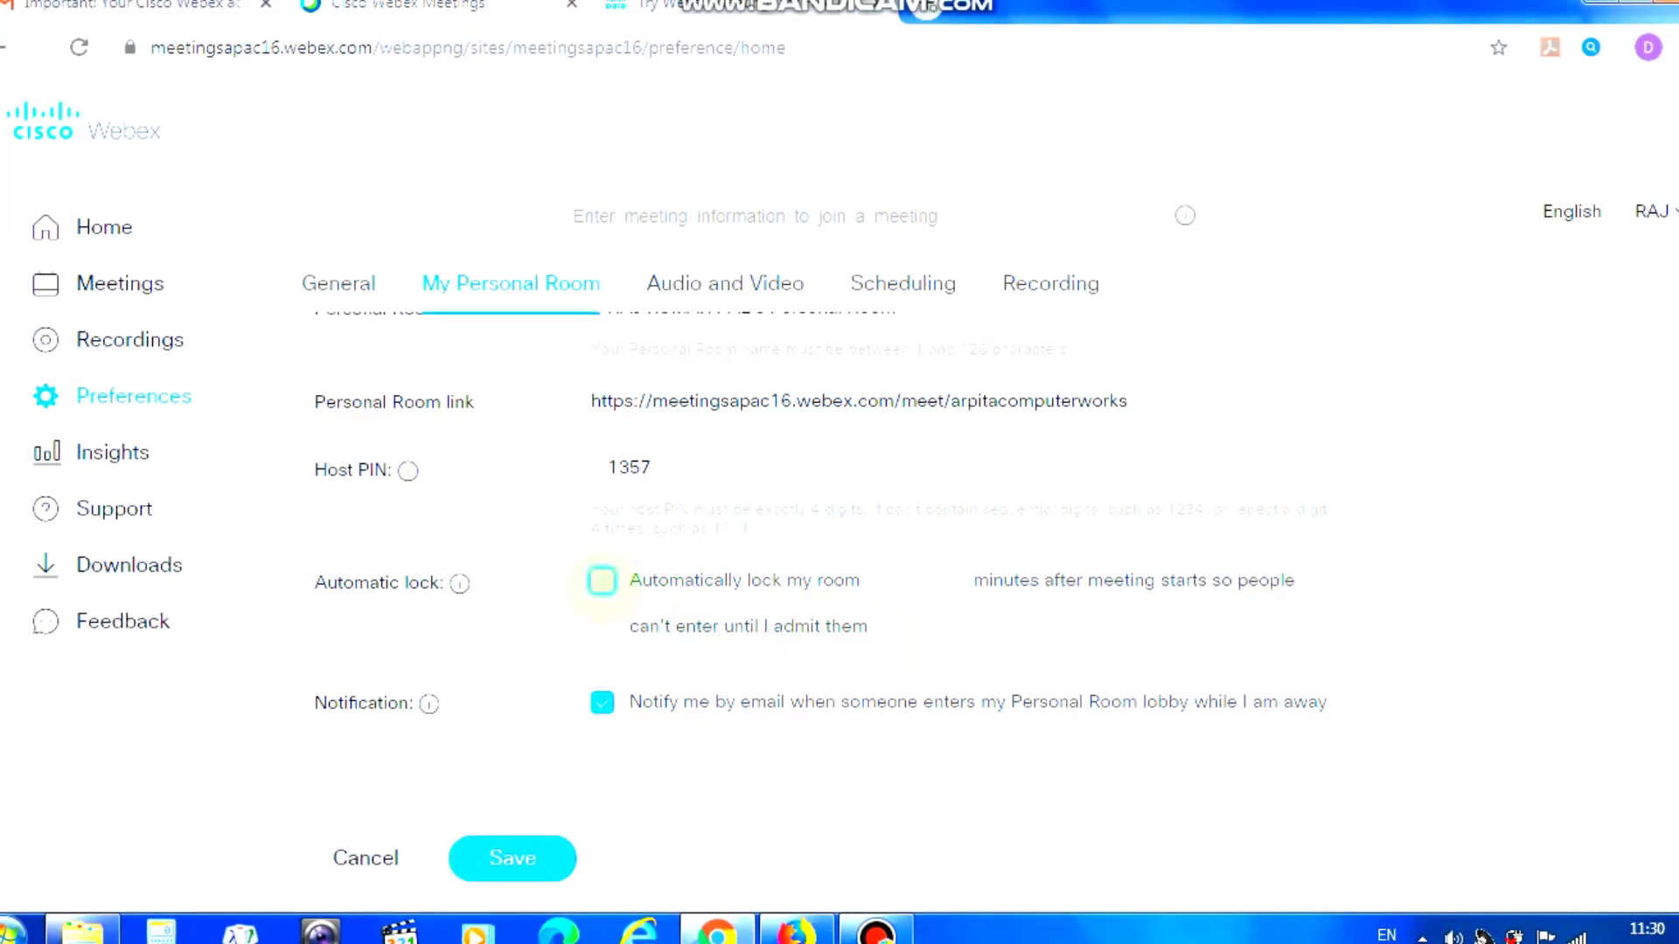
left_click(602, 581)
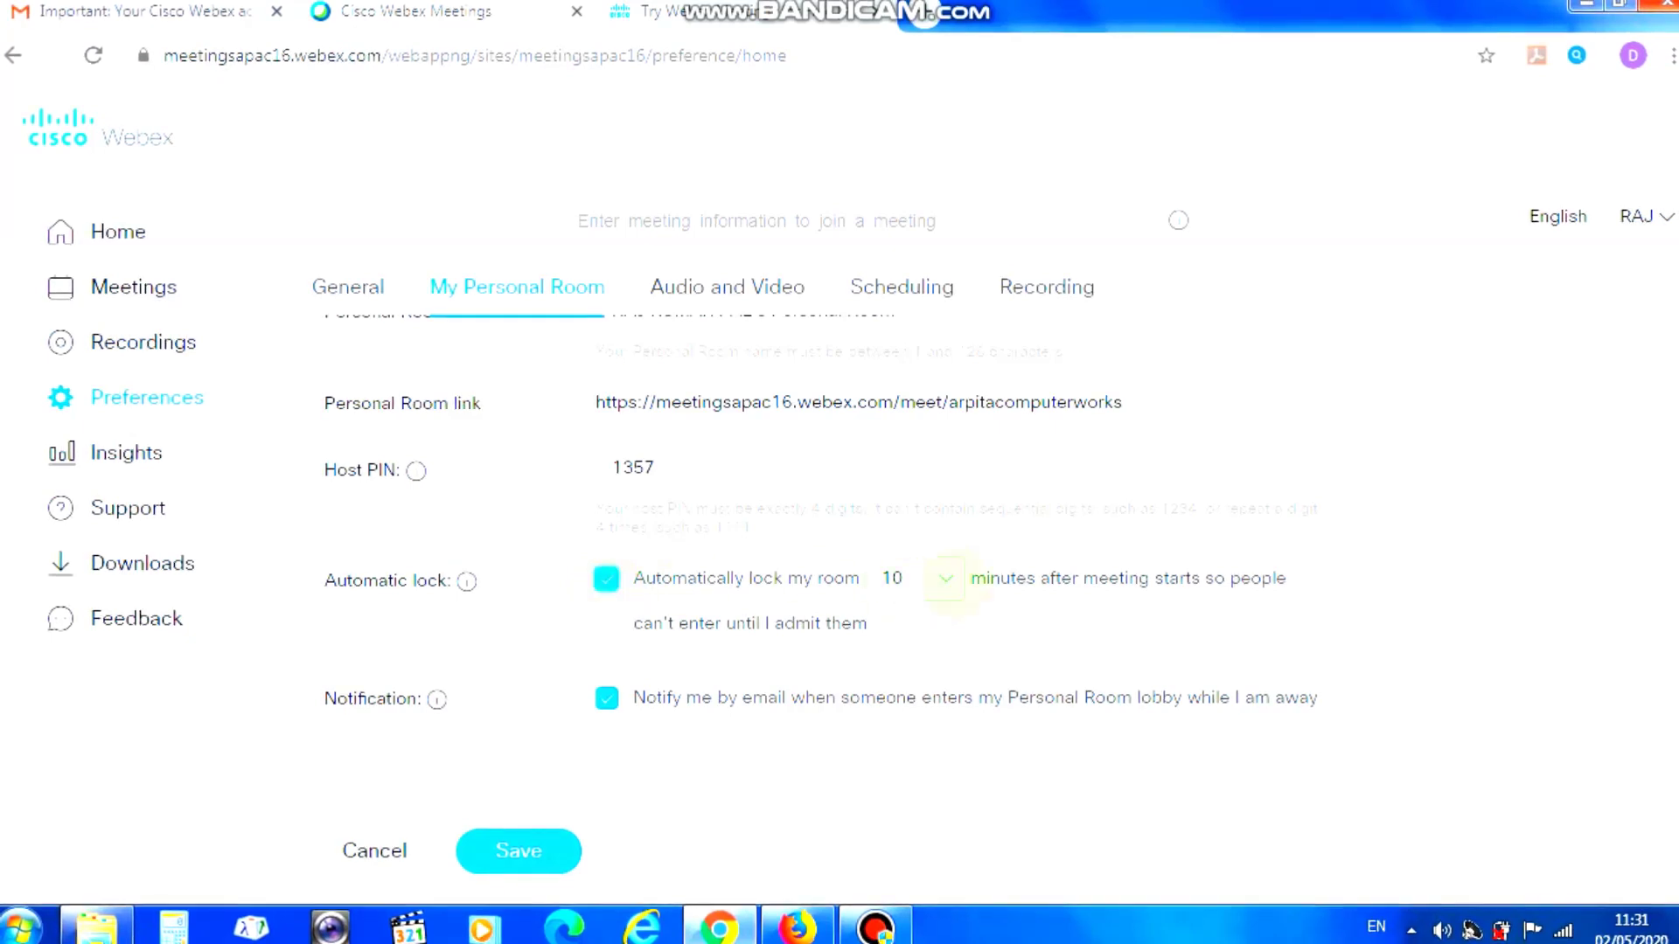
left_click(946, 579)
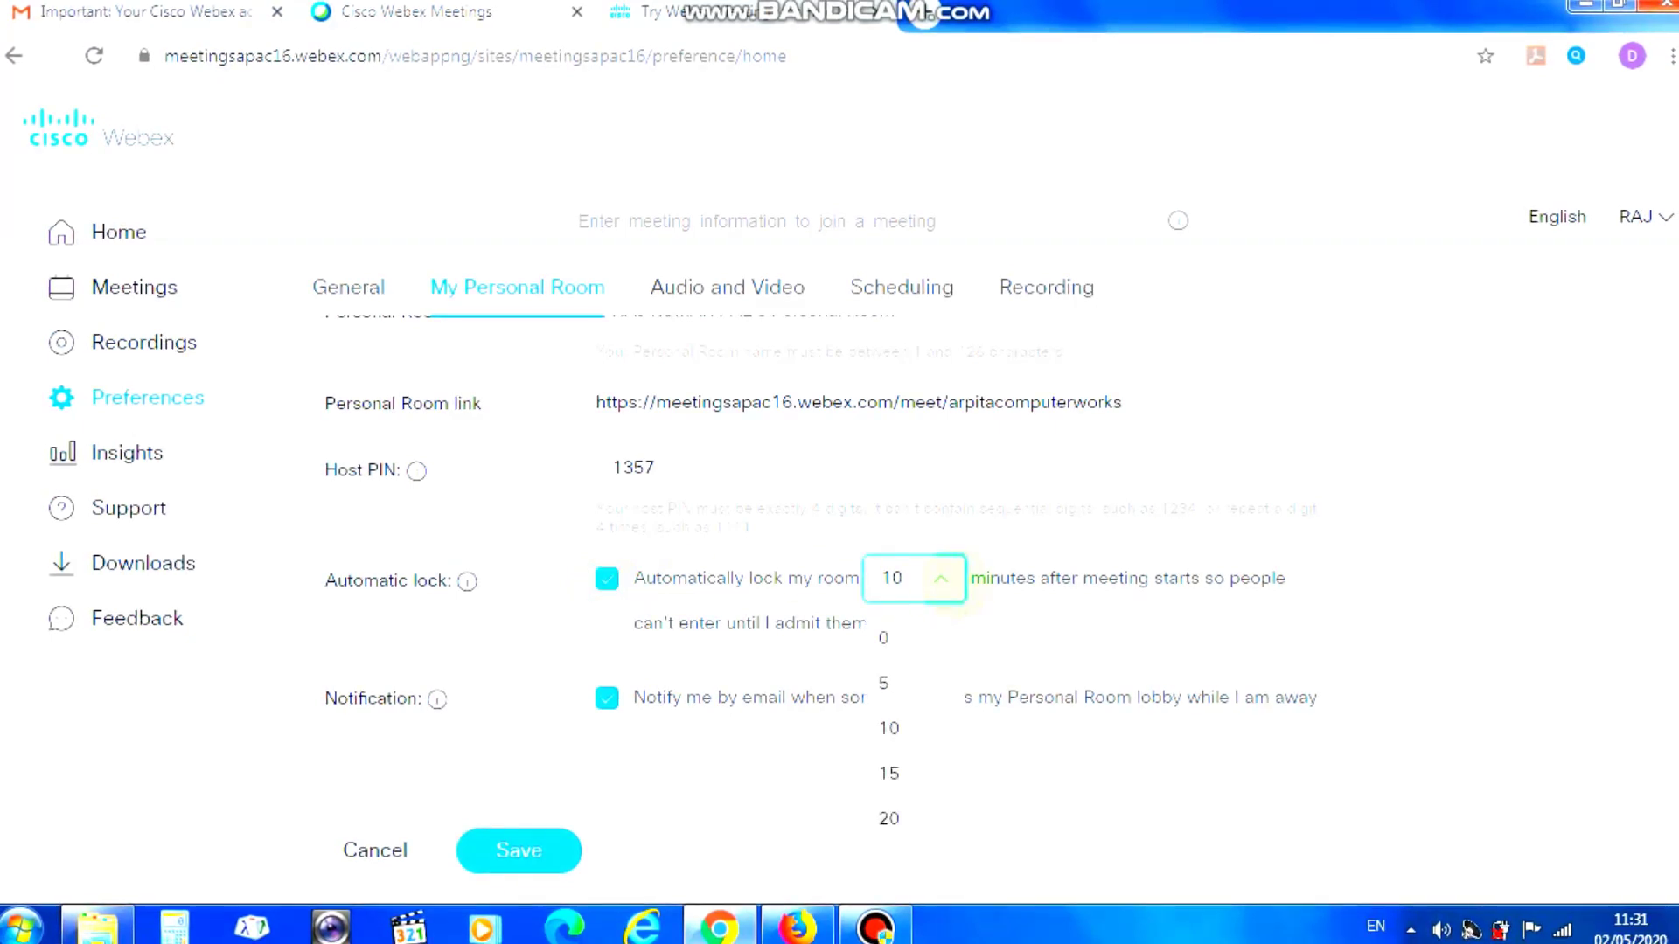
left_click(908, 628)
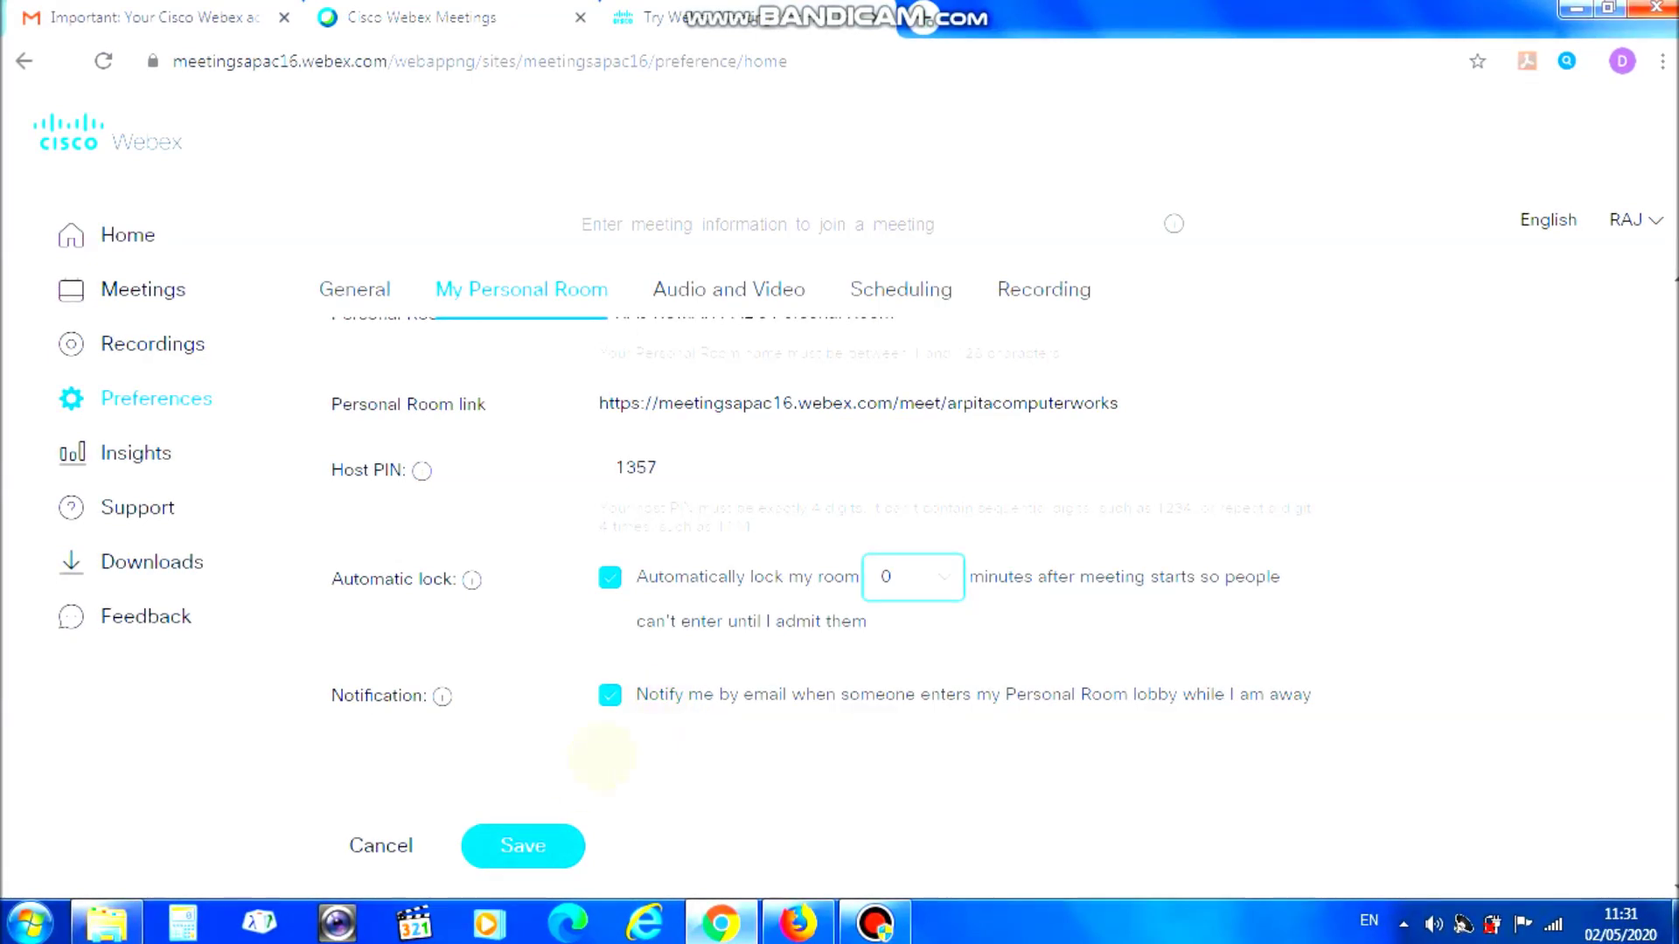
left_click(525, 846)
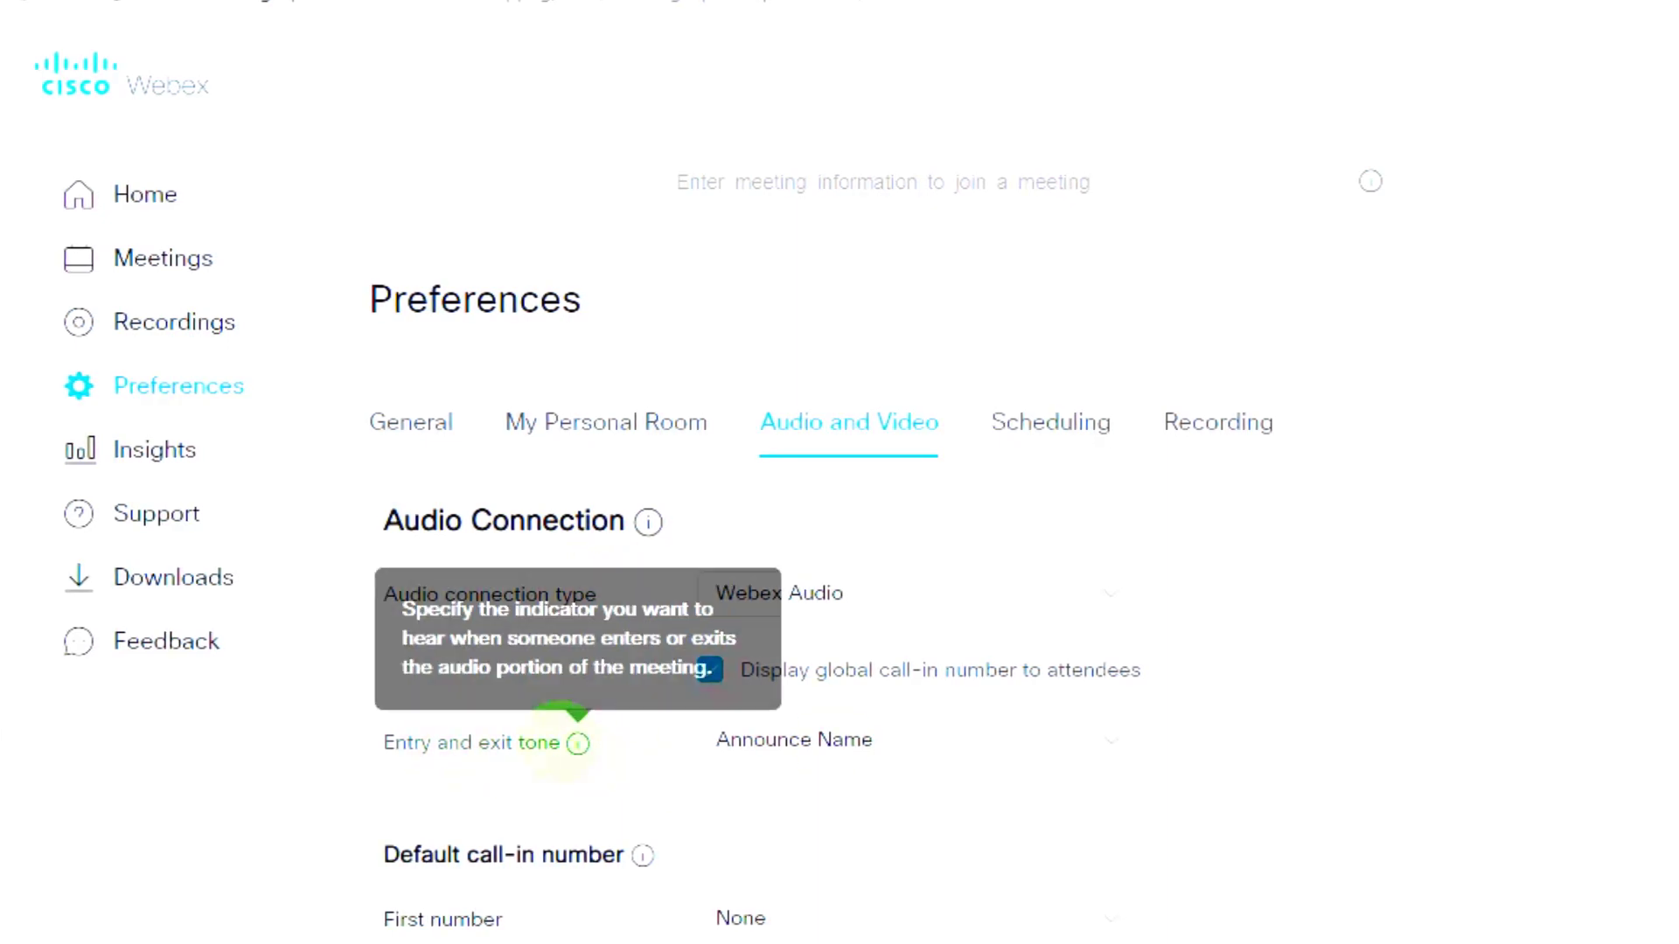
- Keep Announce Name as the entry and exit tone and save the audio preferences
left_click(874, 741)
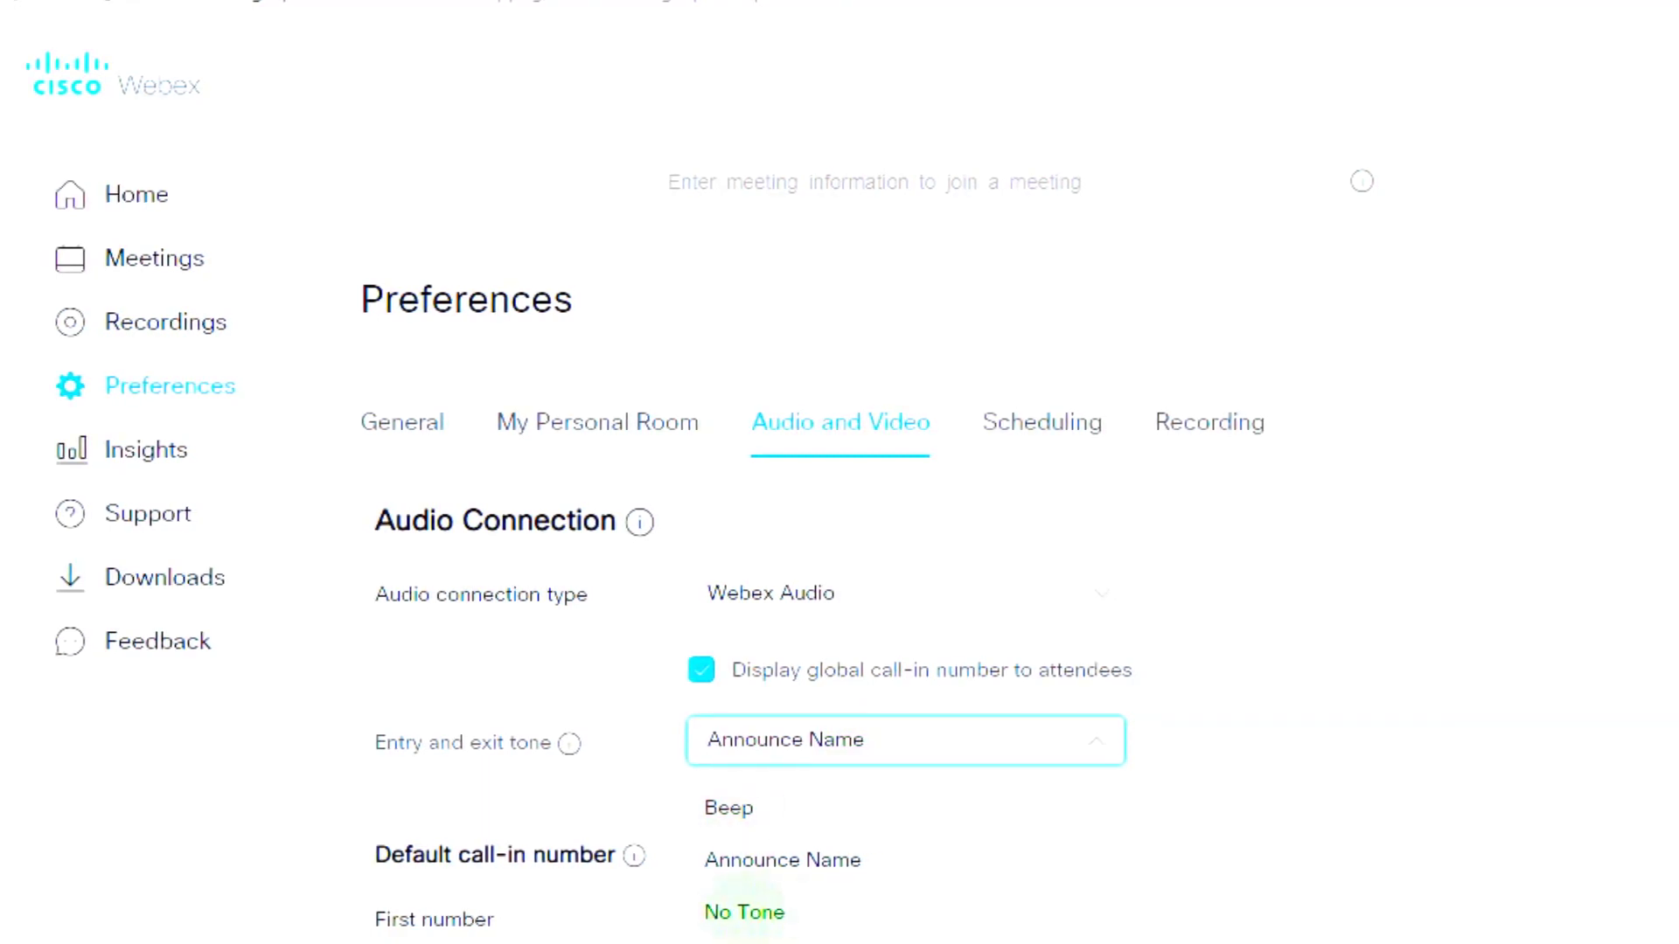
left_click(805, 861)
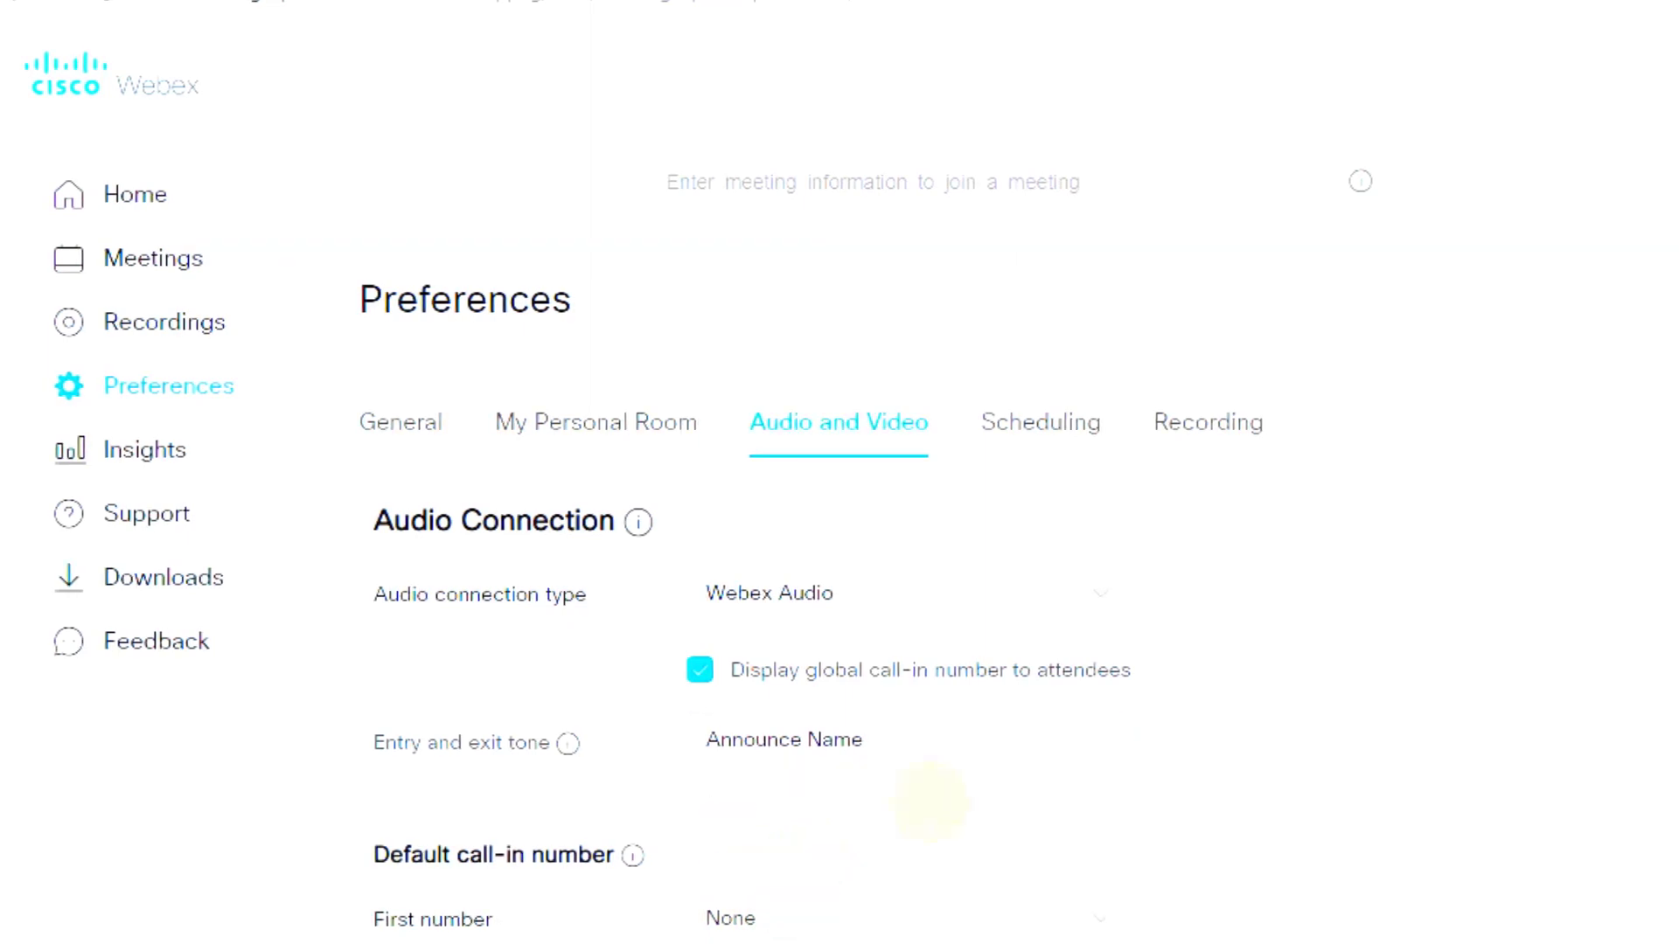
scroll(1417, 709, "down", 3)
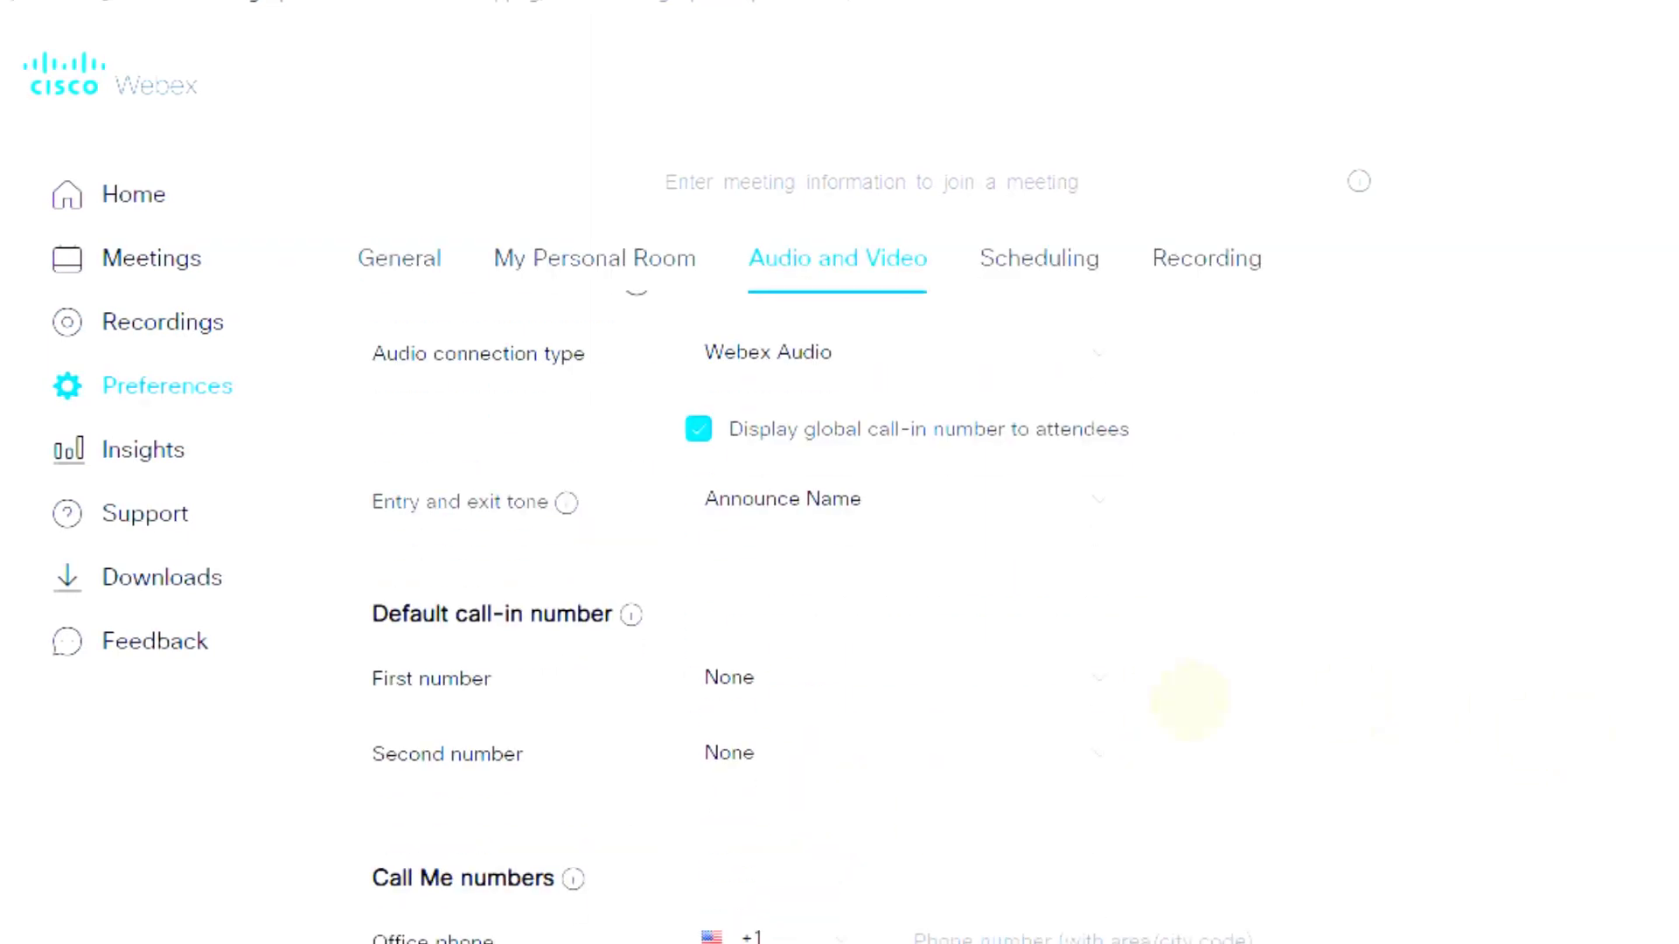
scroll(480, 678, "down", 9)
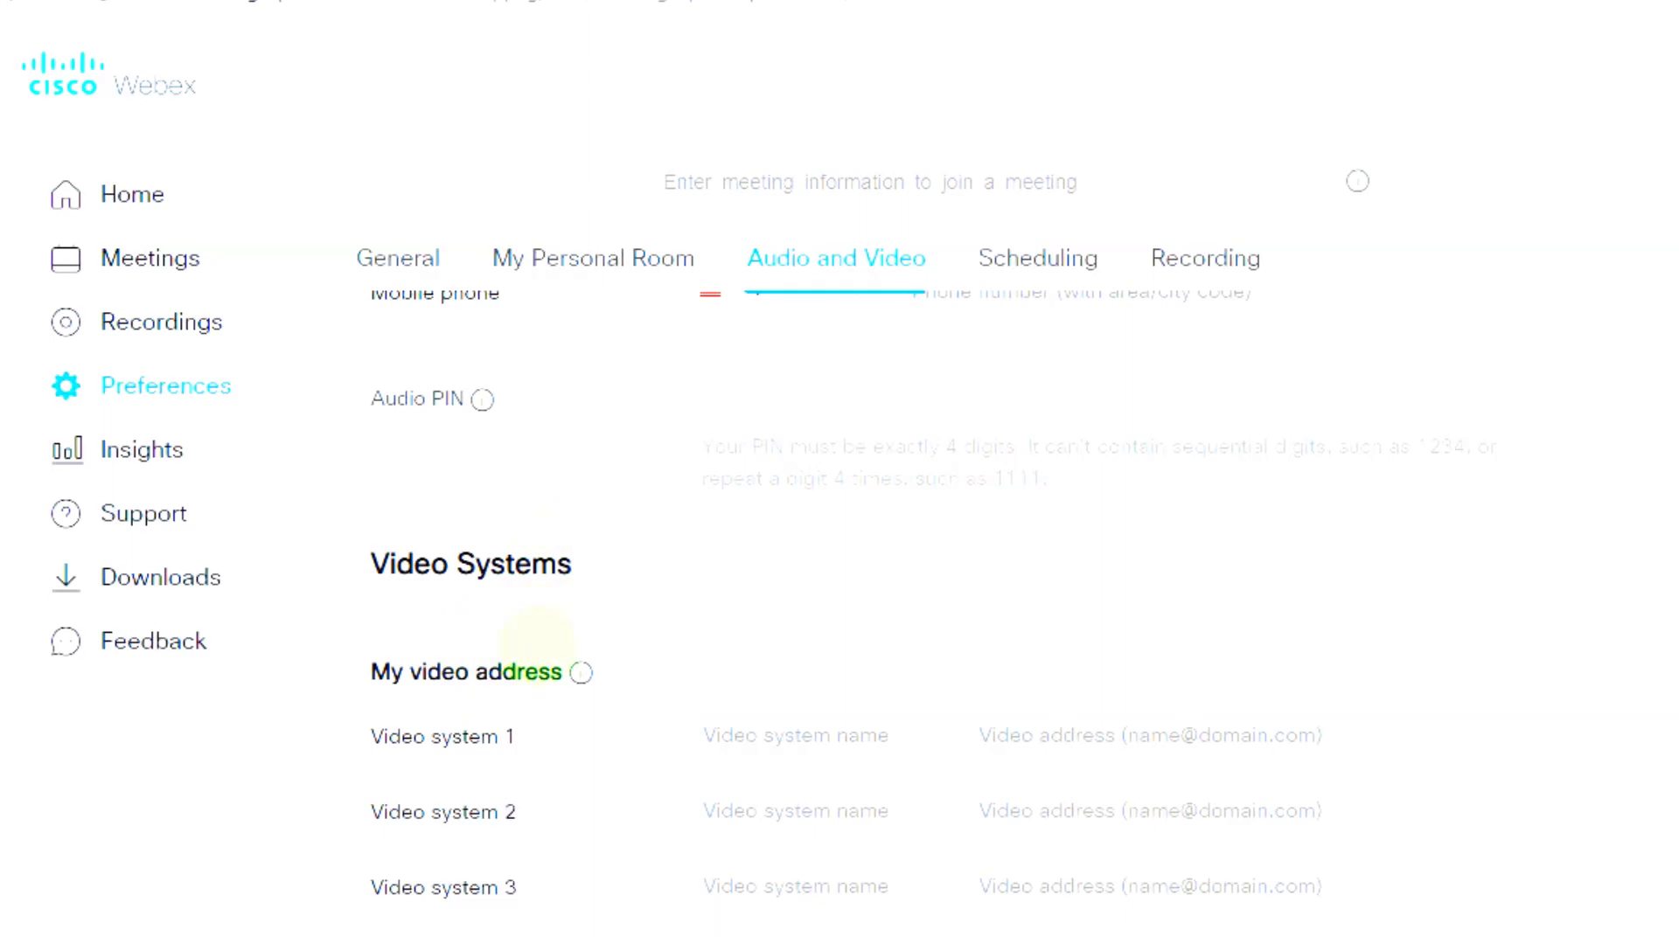
scroll(524, 673, "up", 6)
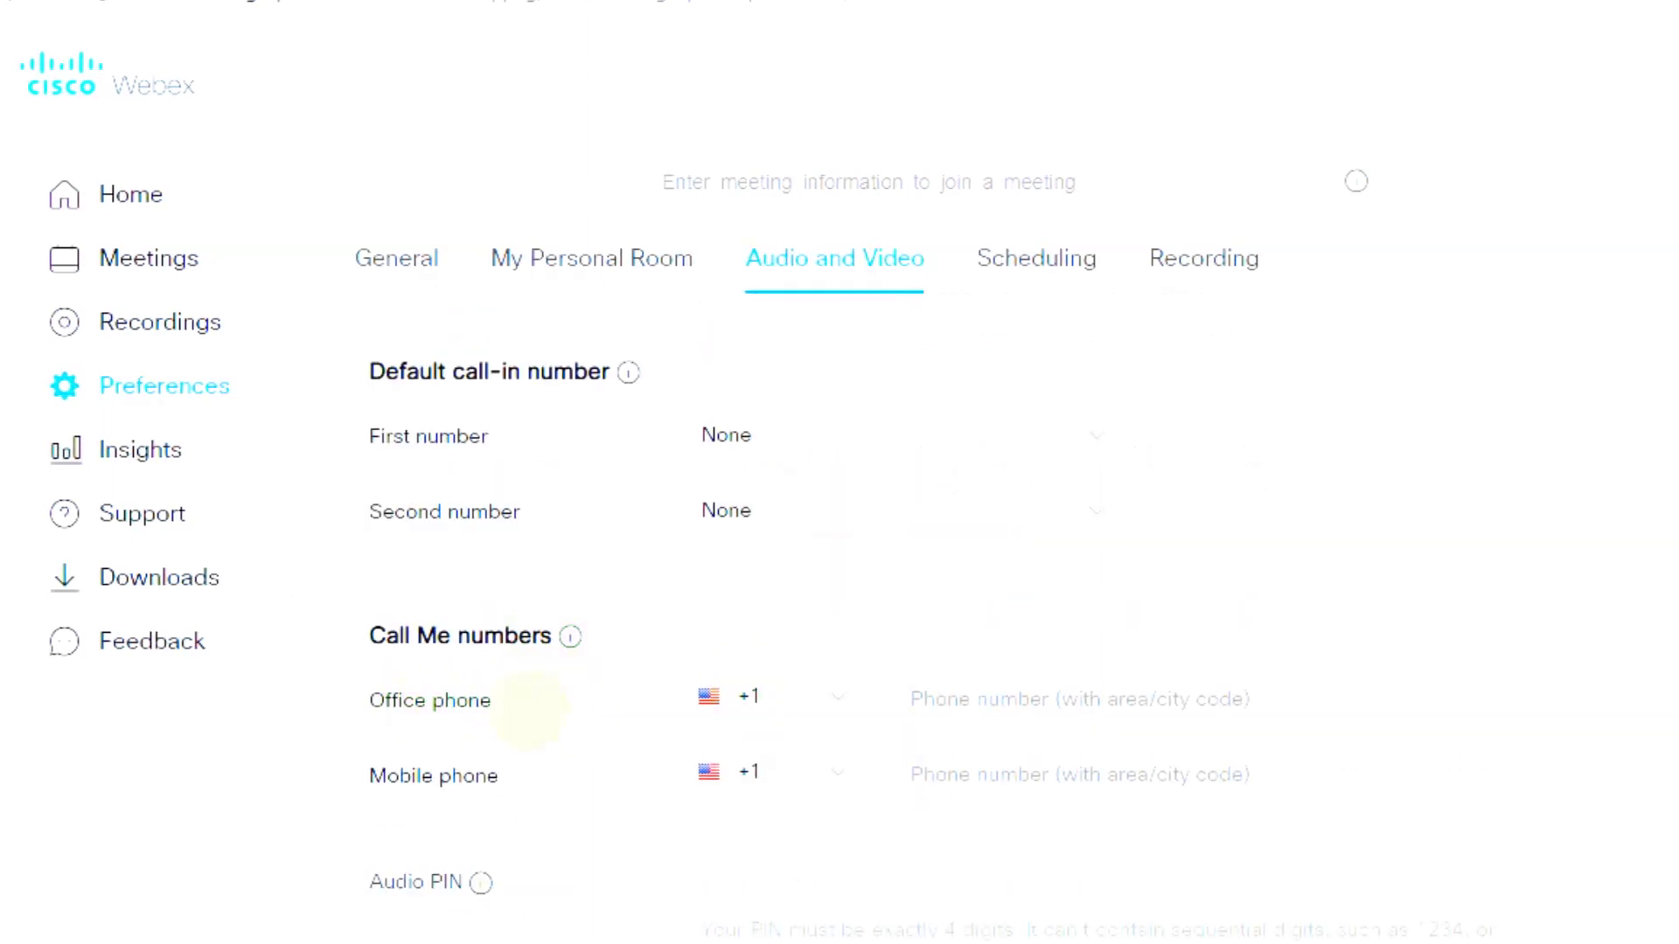
scroll(575, 787, "down", 6)
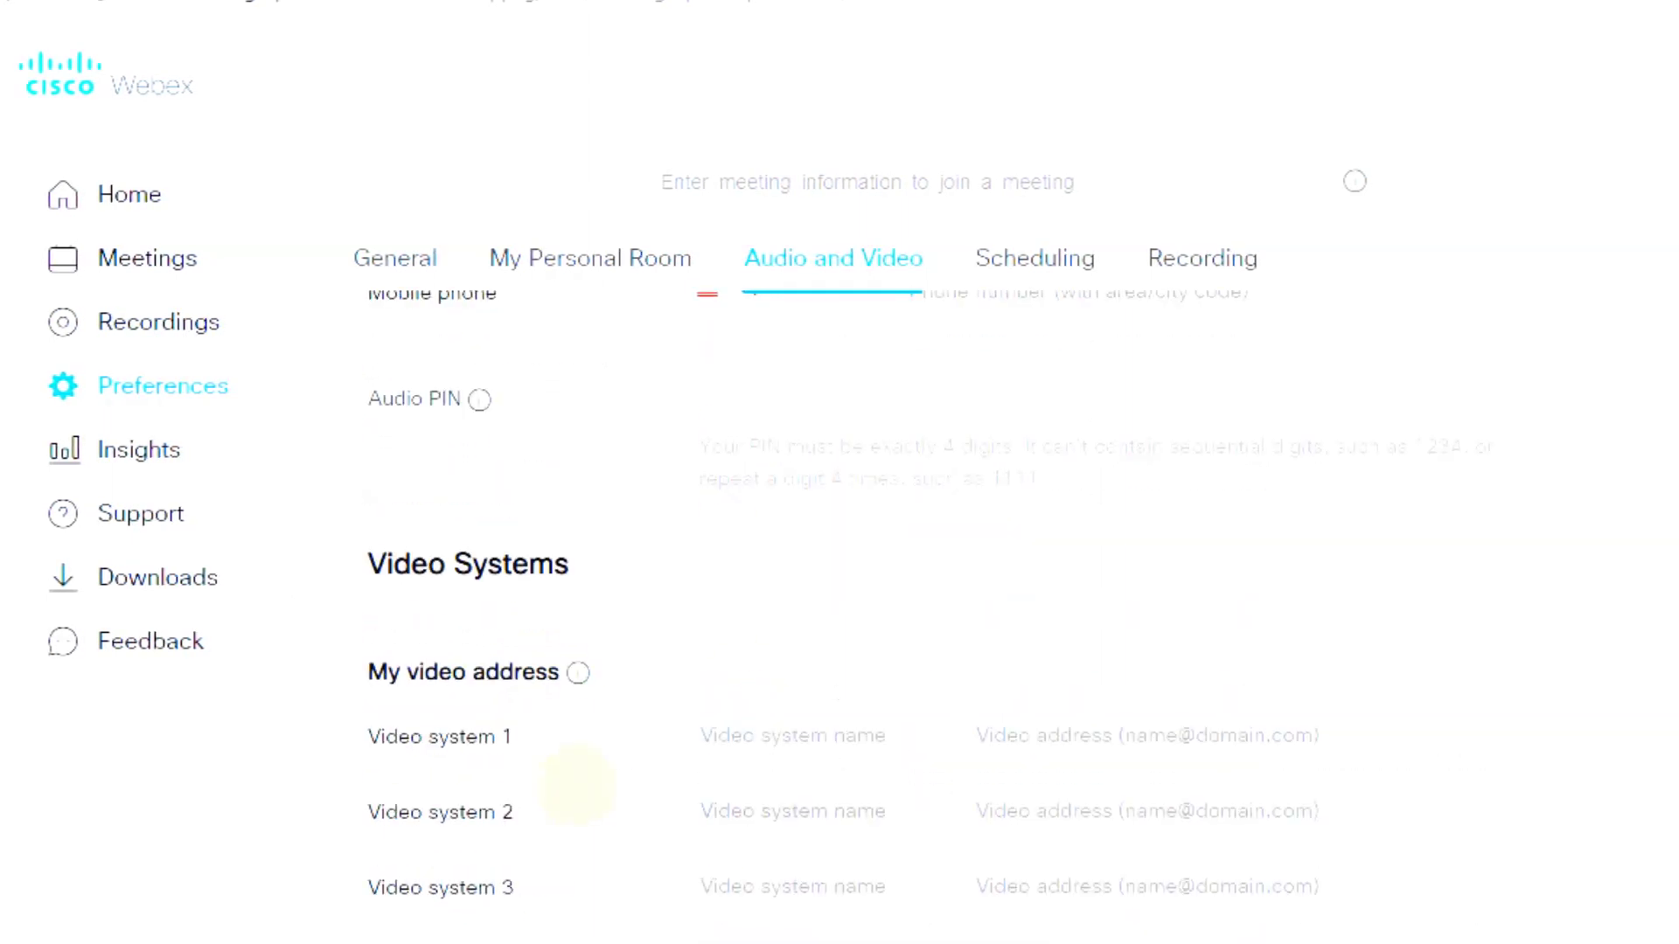
scroll(575, 782, "down", 2)
left_click(605, 821)
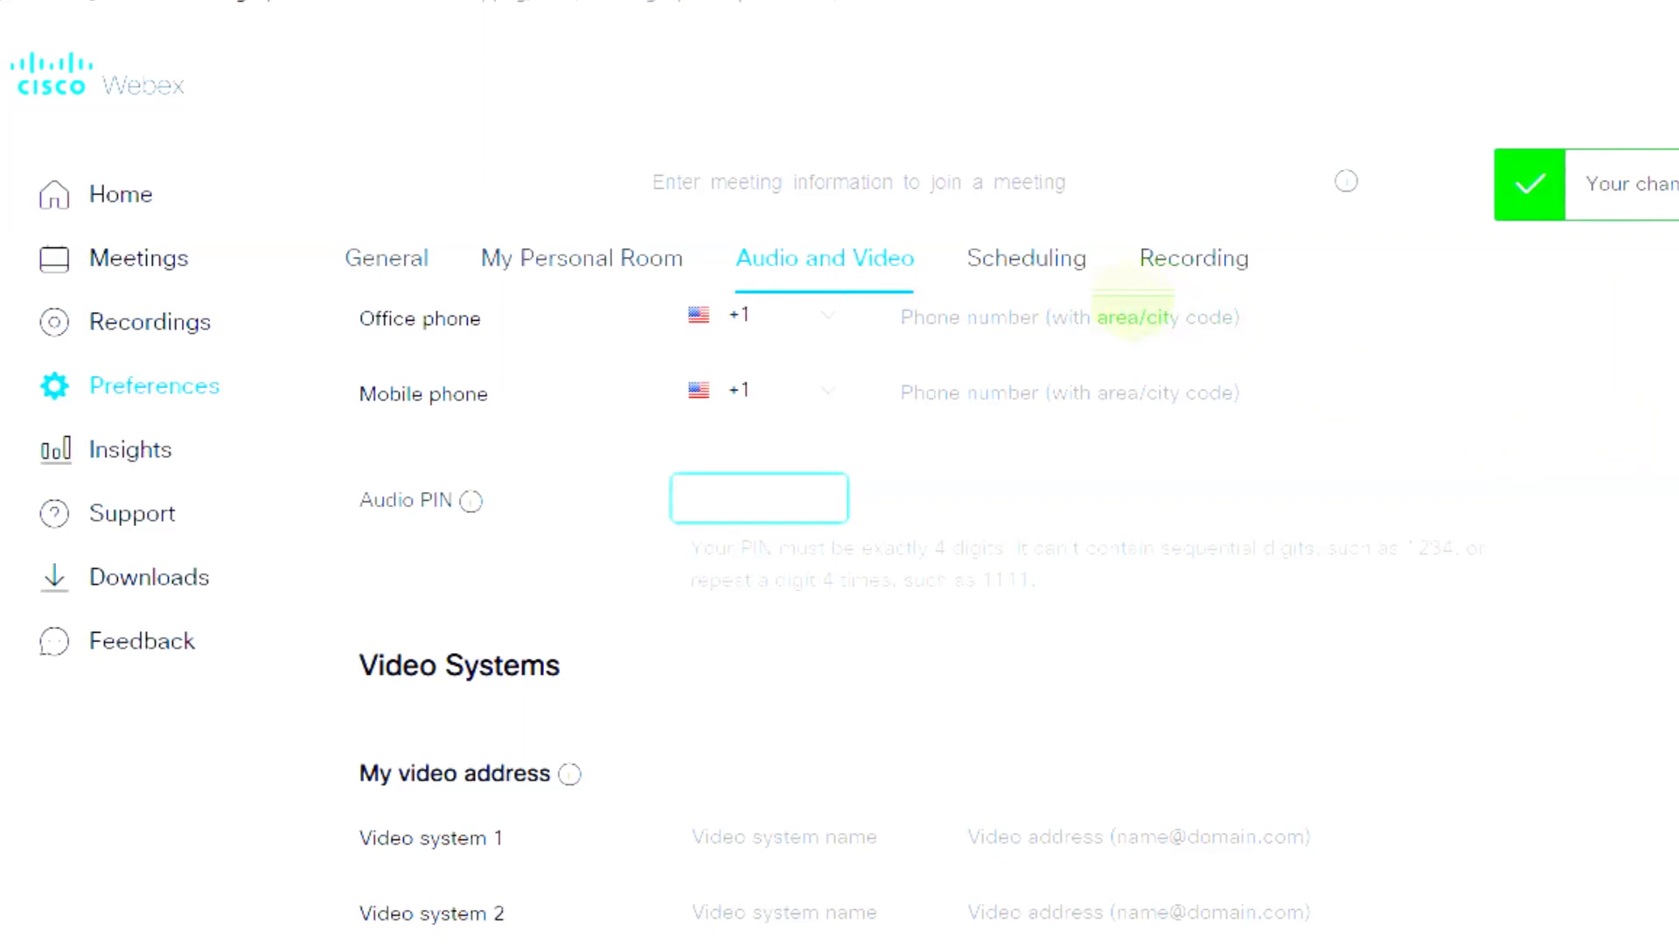
left_click(1018, 258)
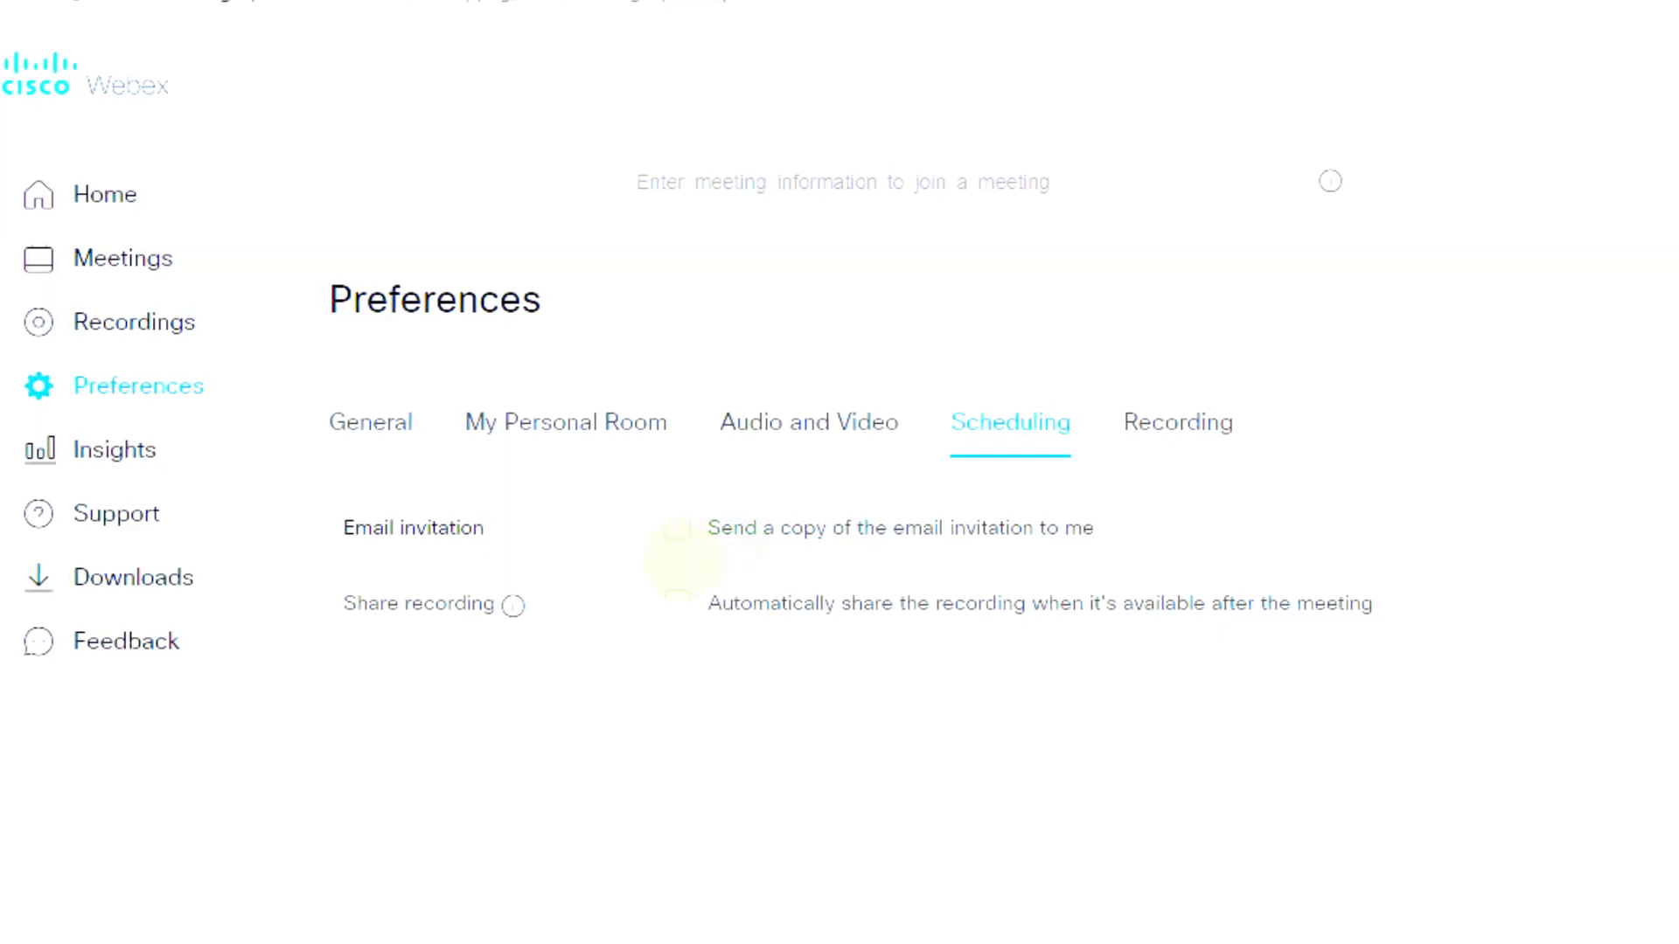
- Enable email invitation copies to me, leave automatic recording sharing off, and save scheduling preferences
left_click(676, 529)
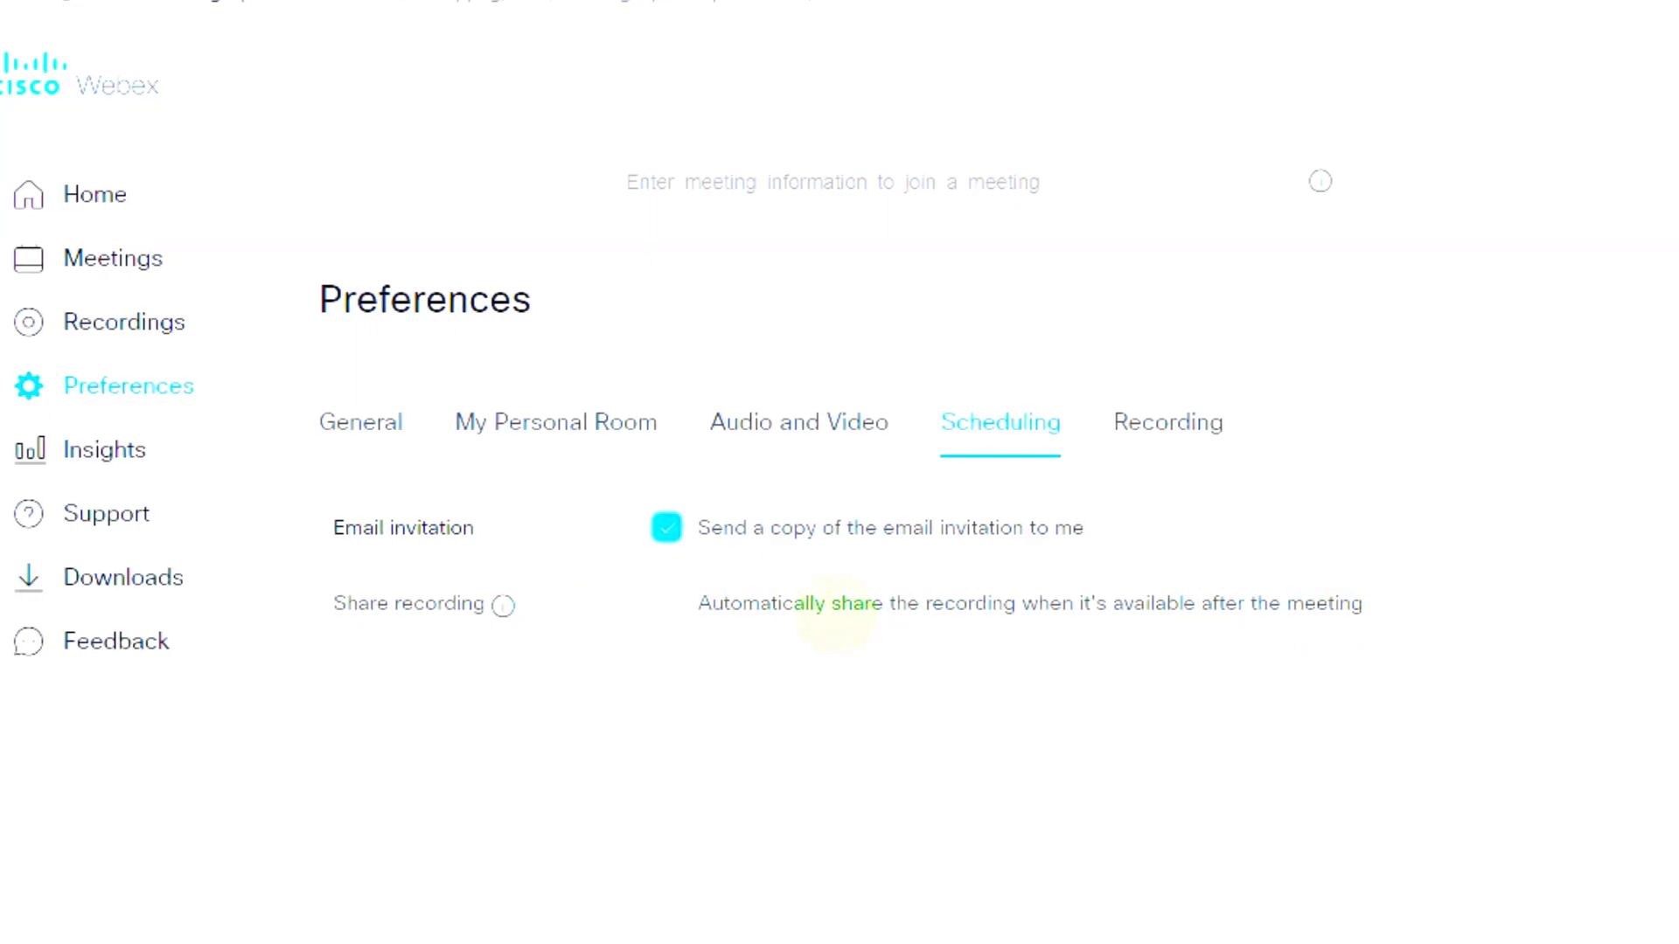
mouse_move(502, 605)
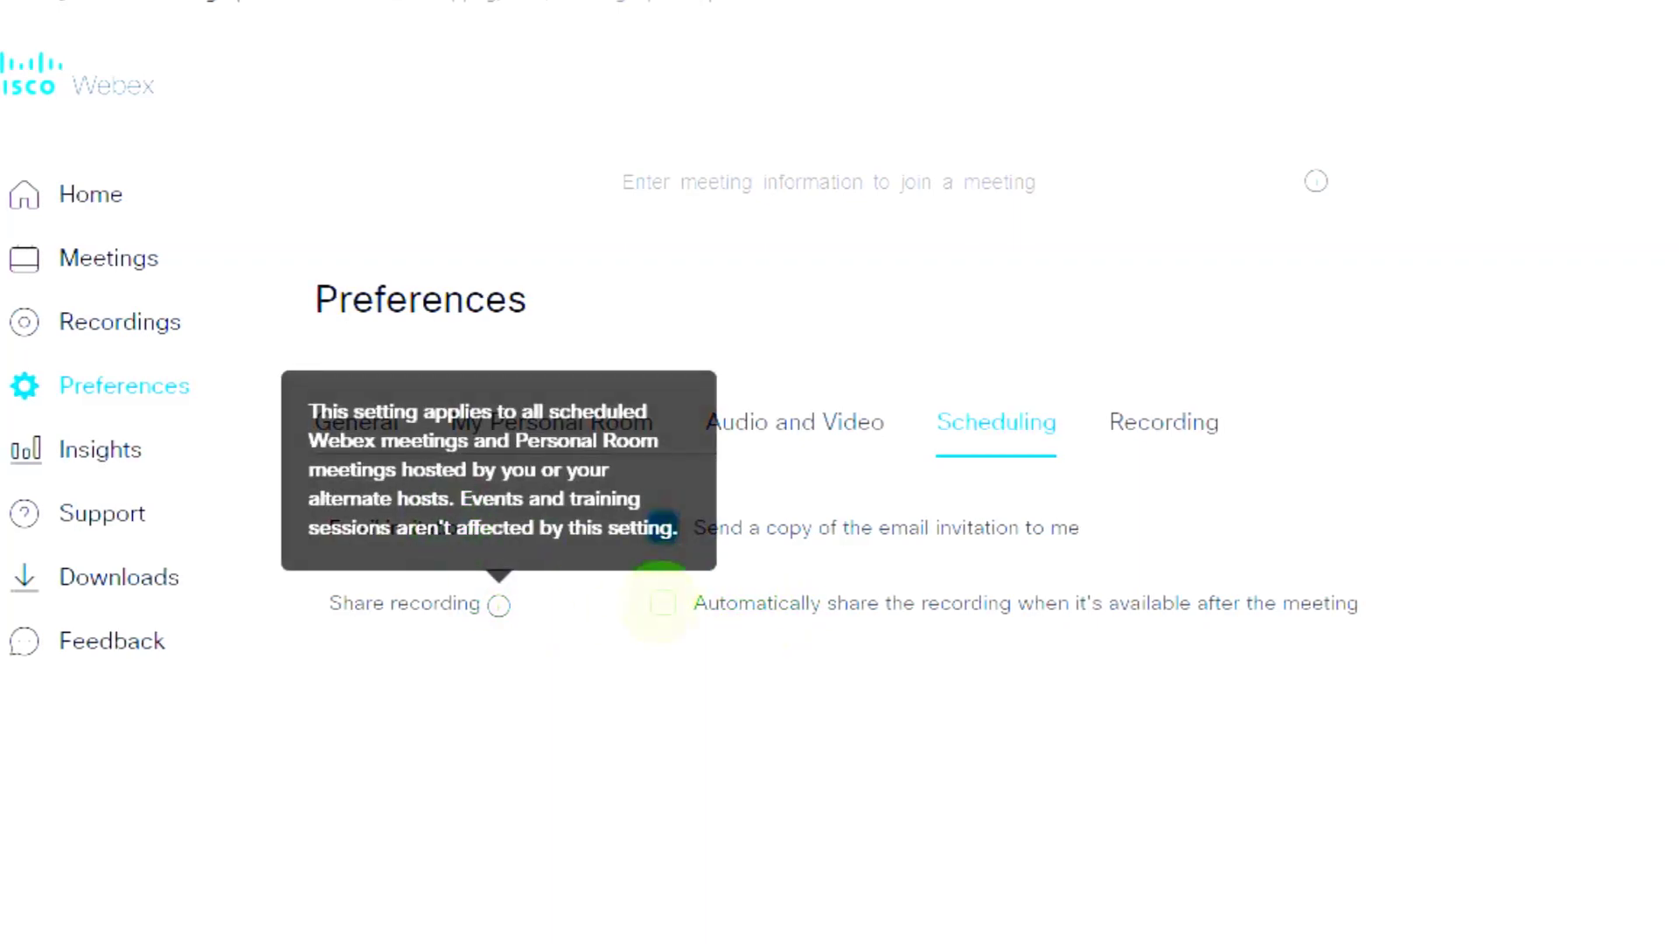
left_click(659, 604)
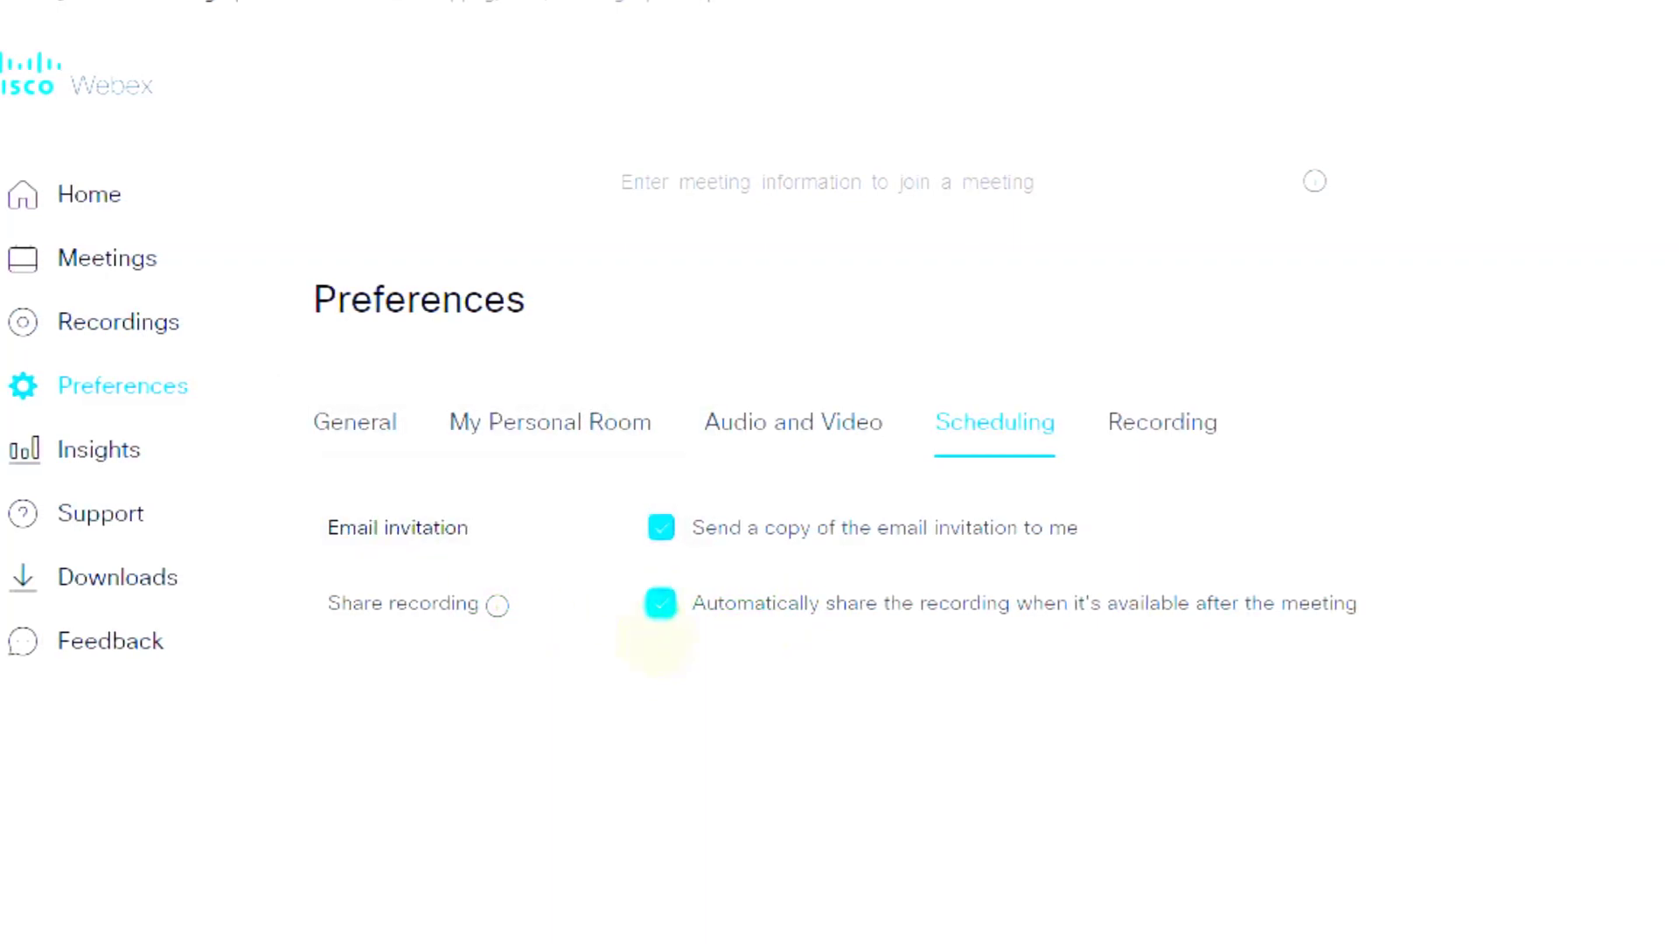
left_click(660, 603)
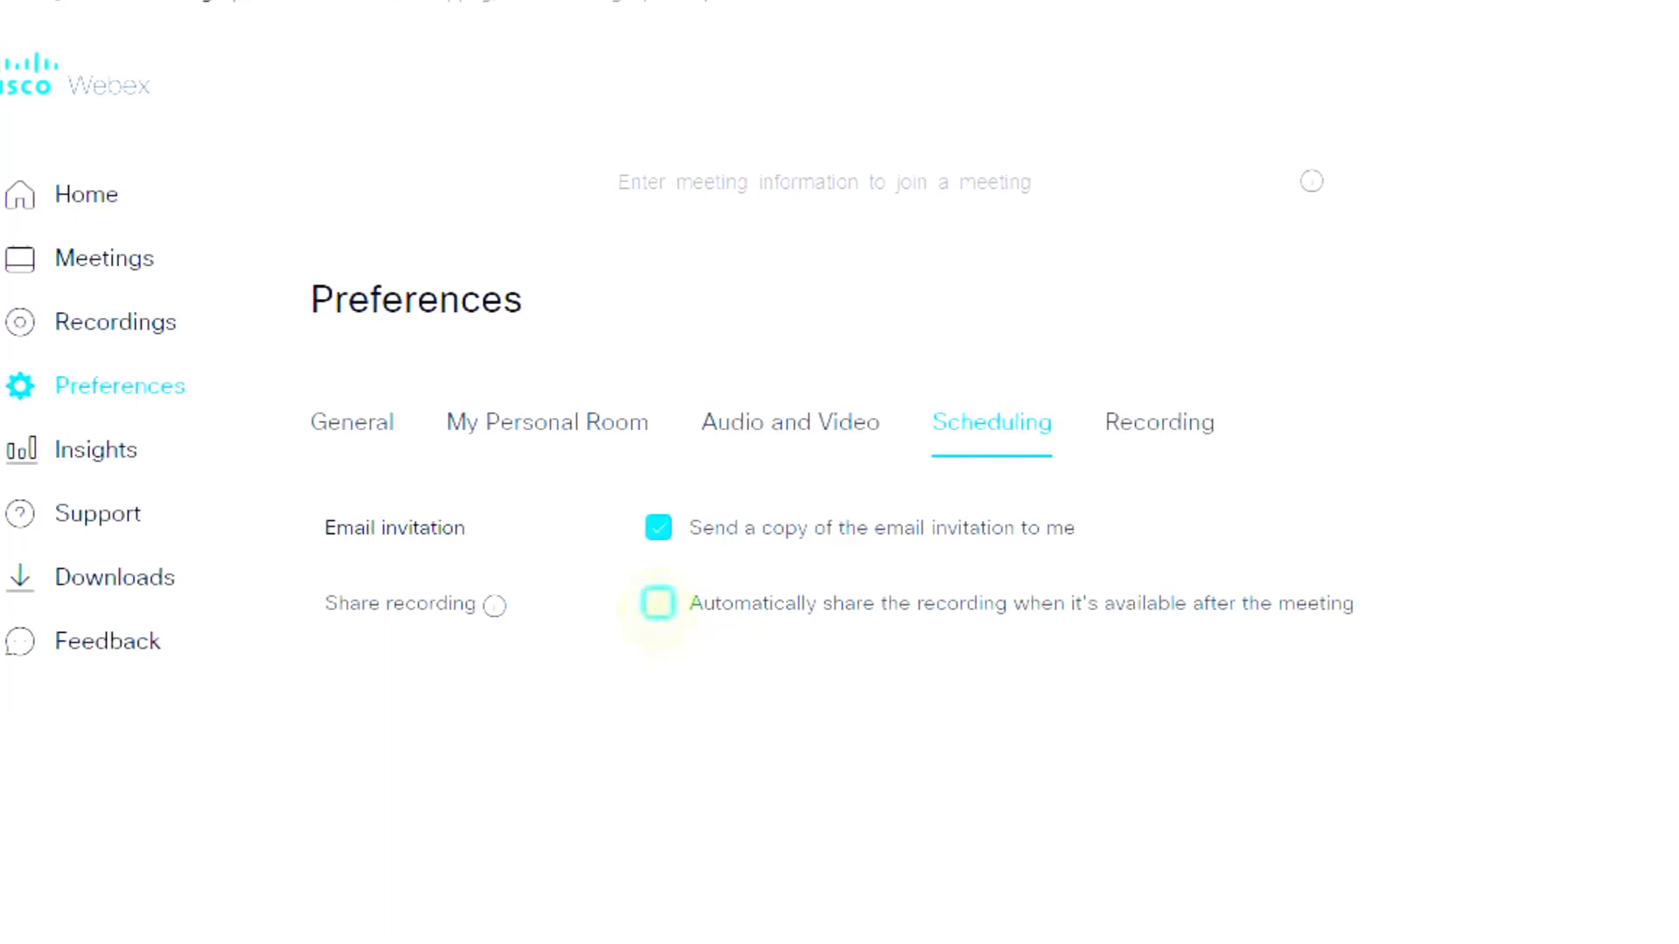
scroll(743, 651, "down", 2)
left_click(560, 852)
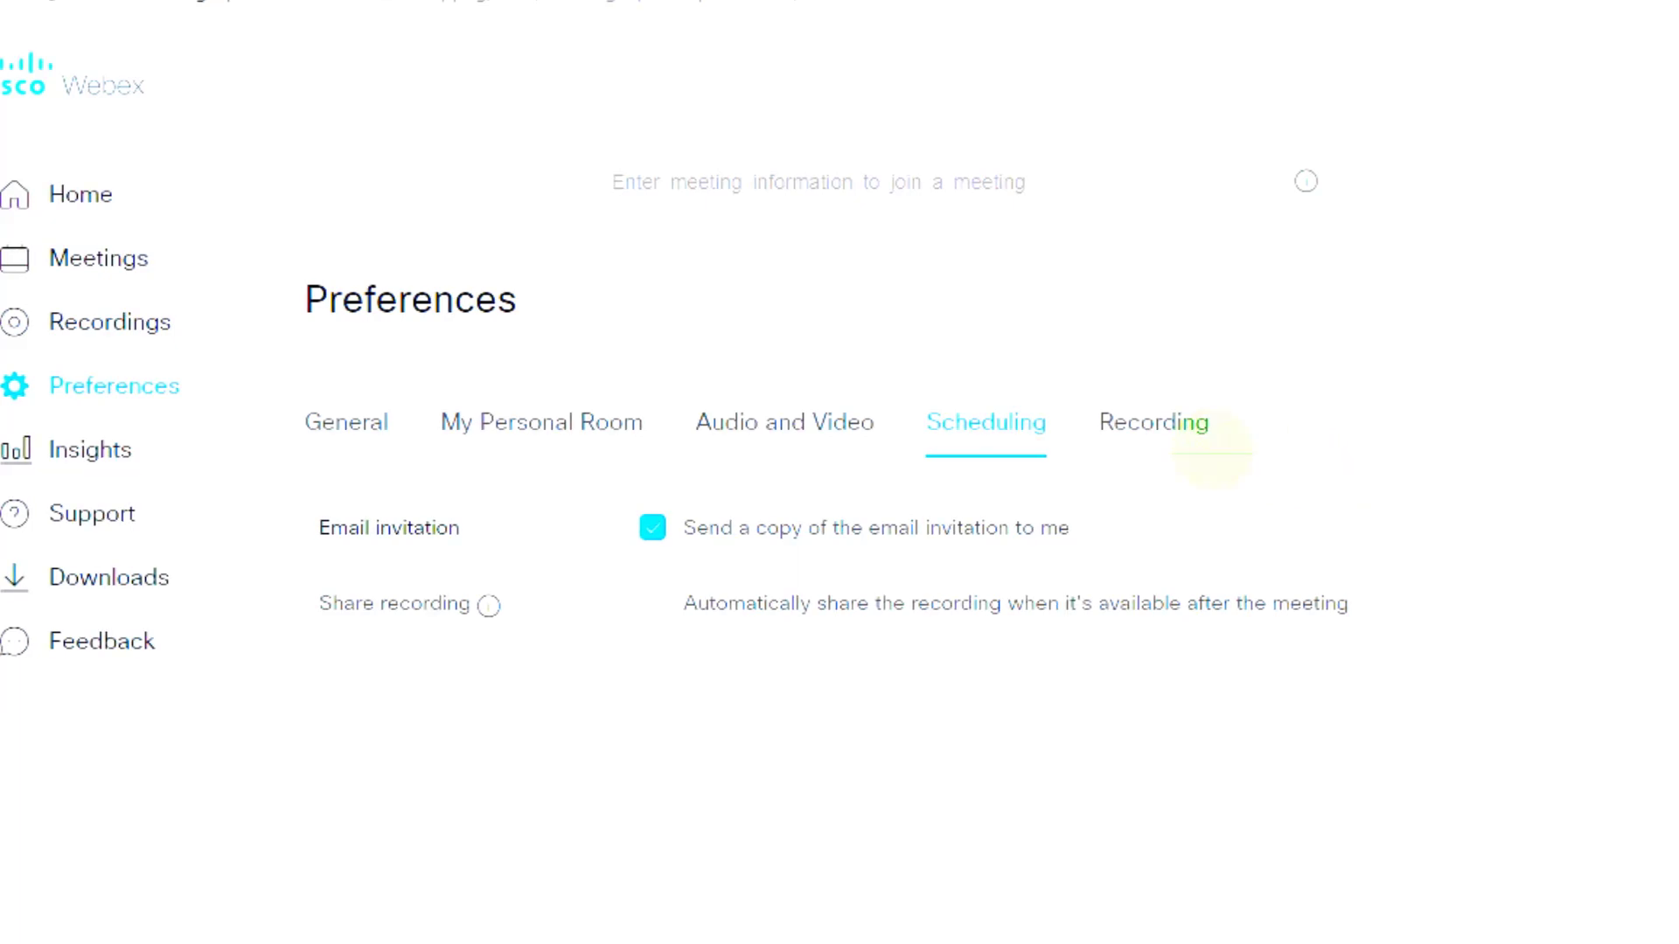
scroll(787, 600, "down", 3)
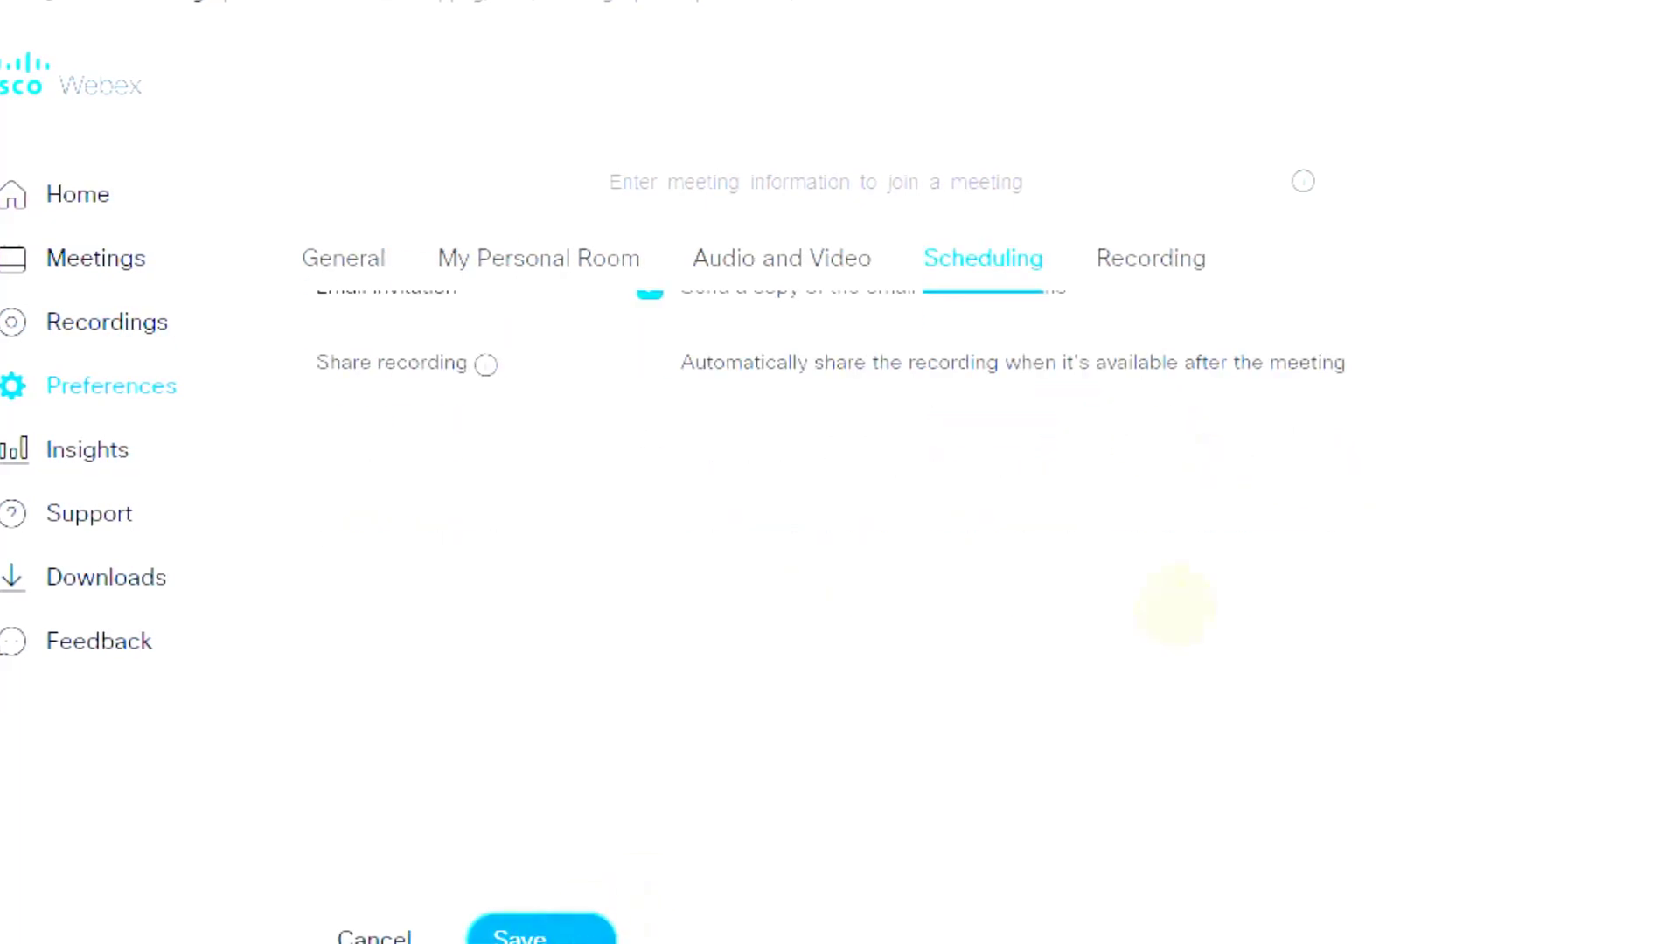
scroll(1158, 490, "up", 3)
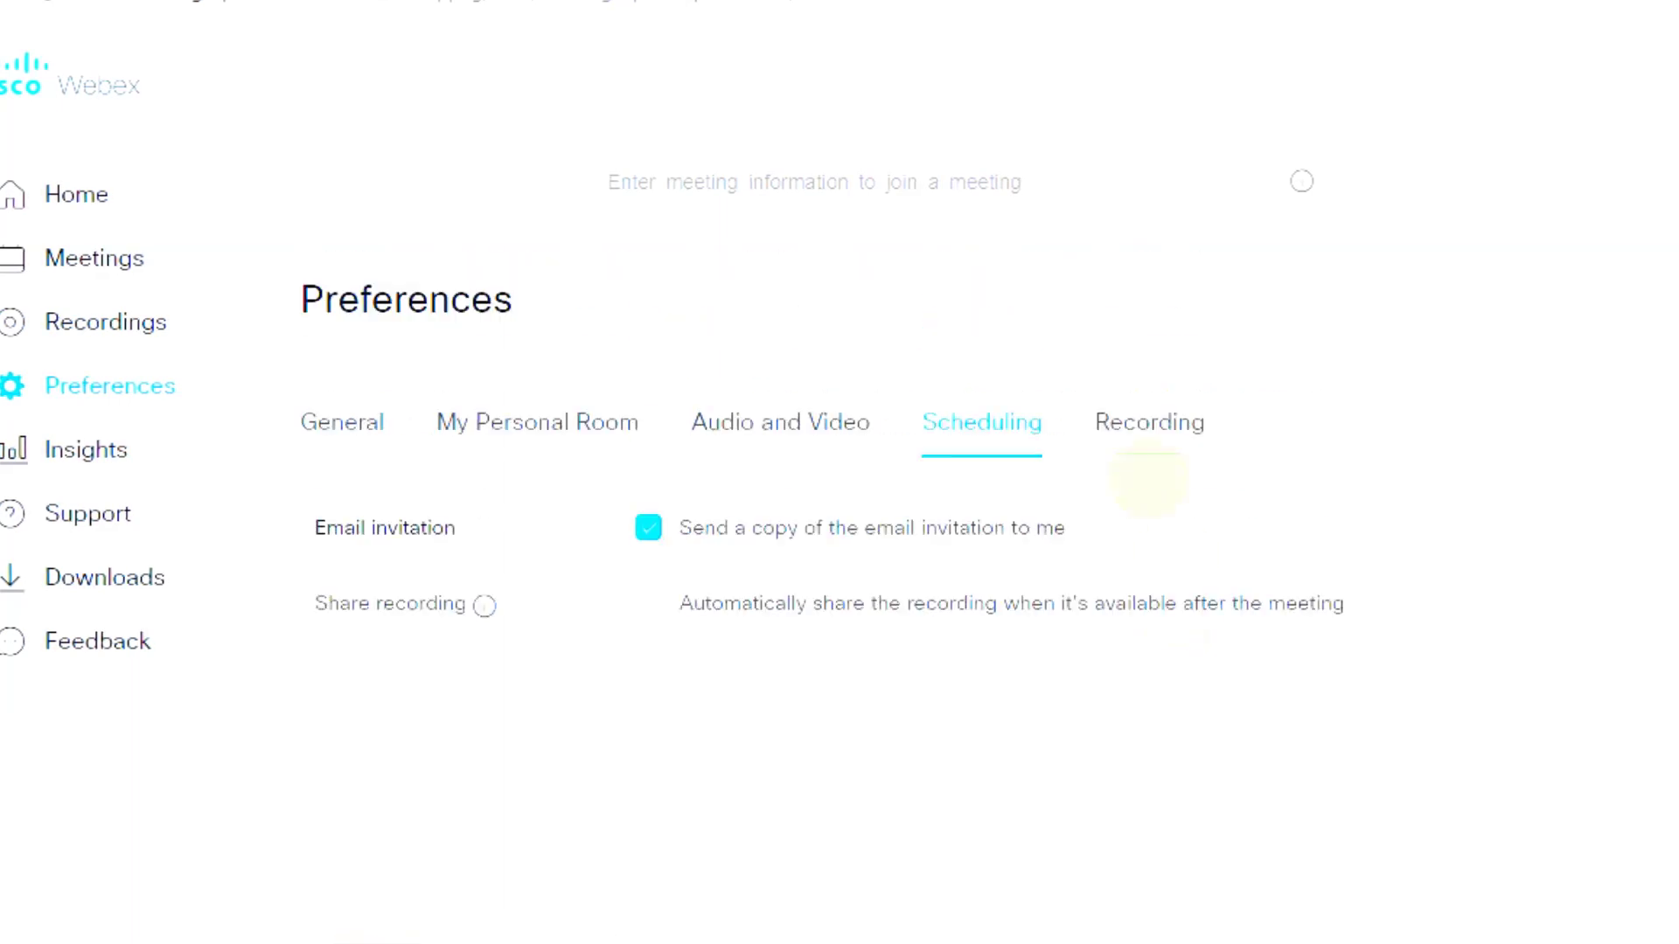
left_click(1150, 422)
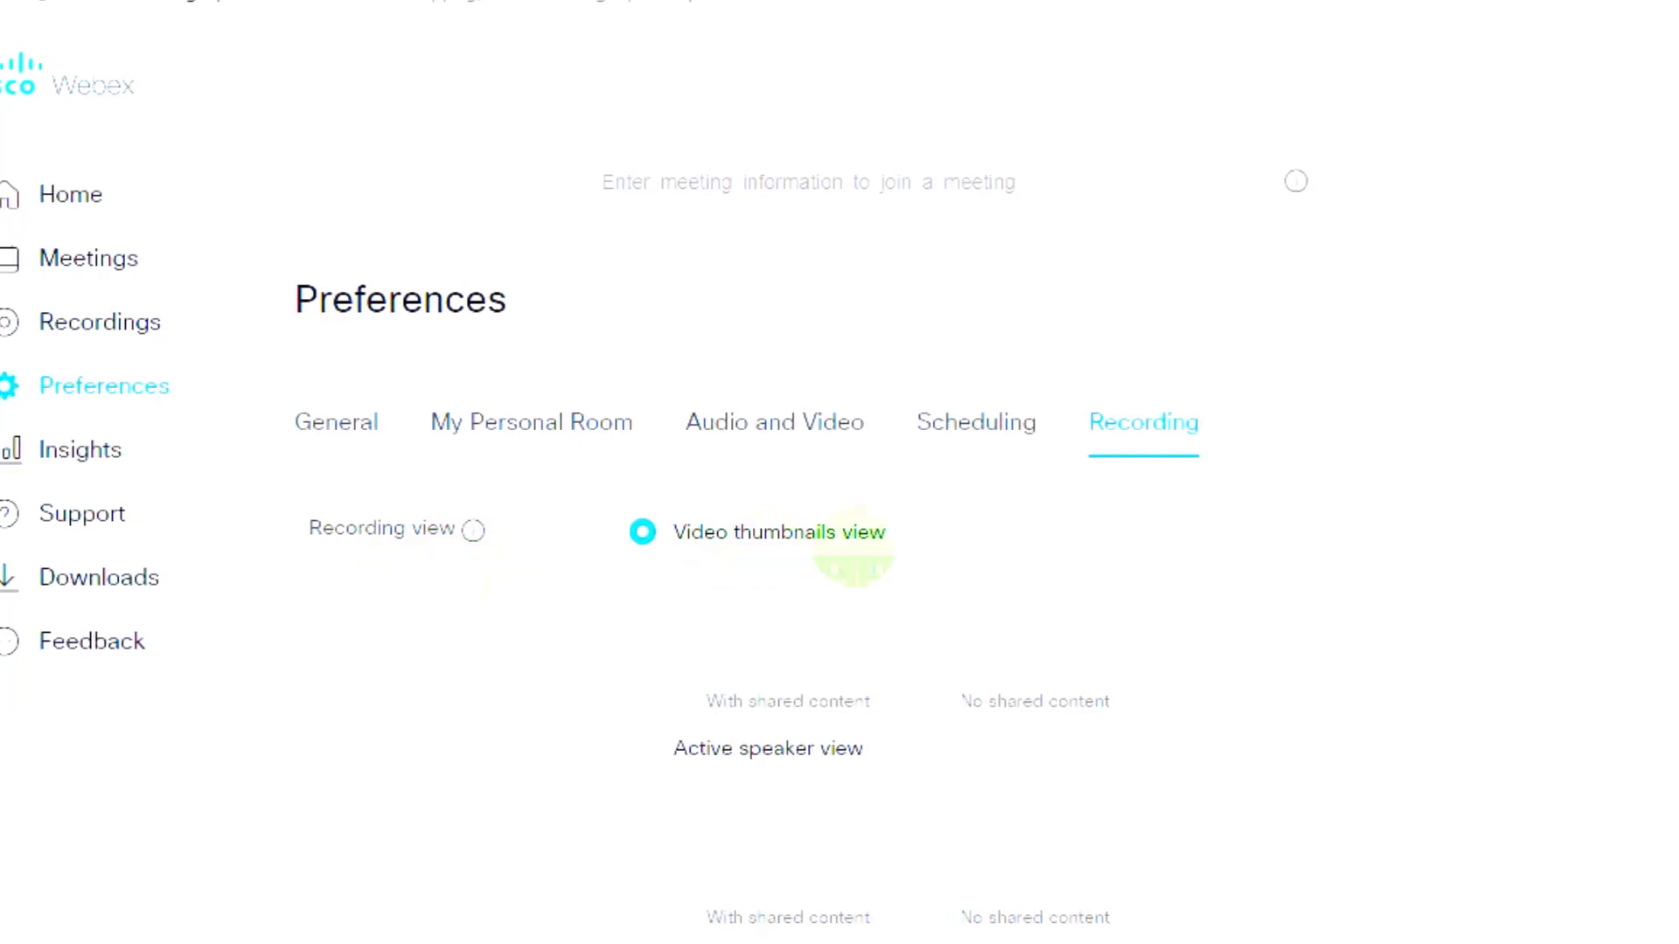
scroll(787, 752, "down", 3)
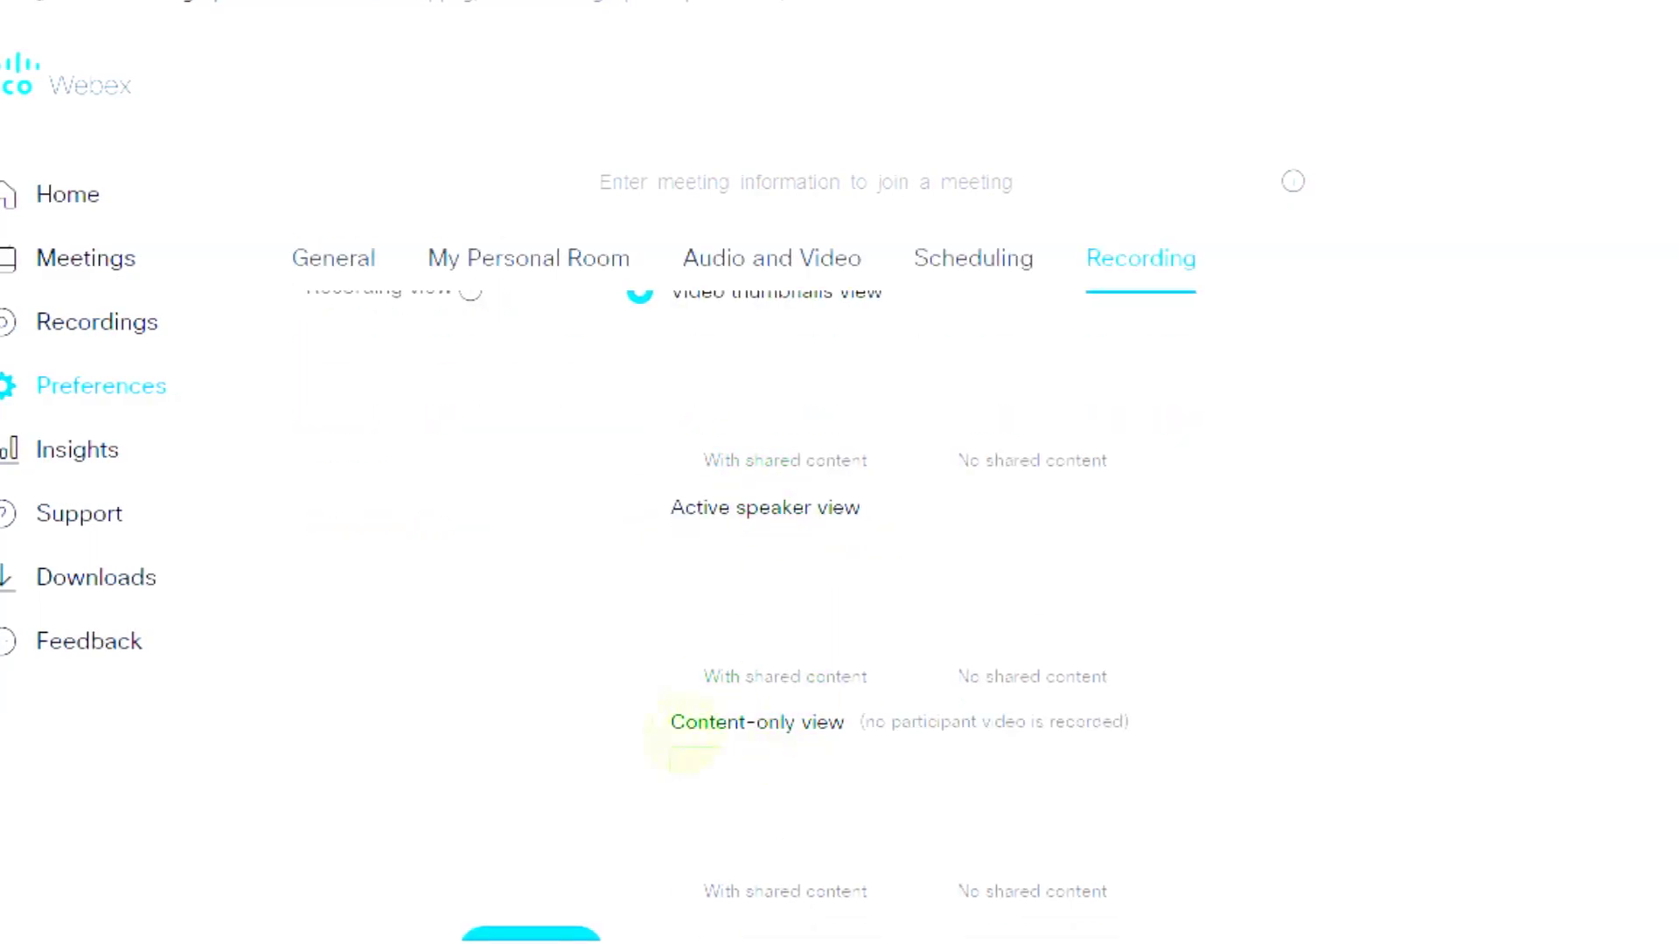
scroll(945, 727, "down", 2)
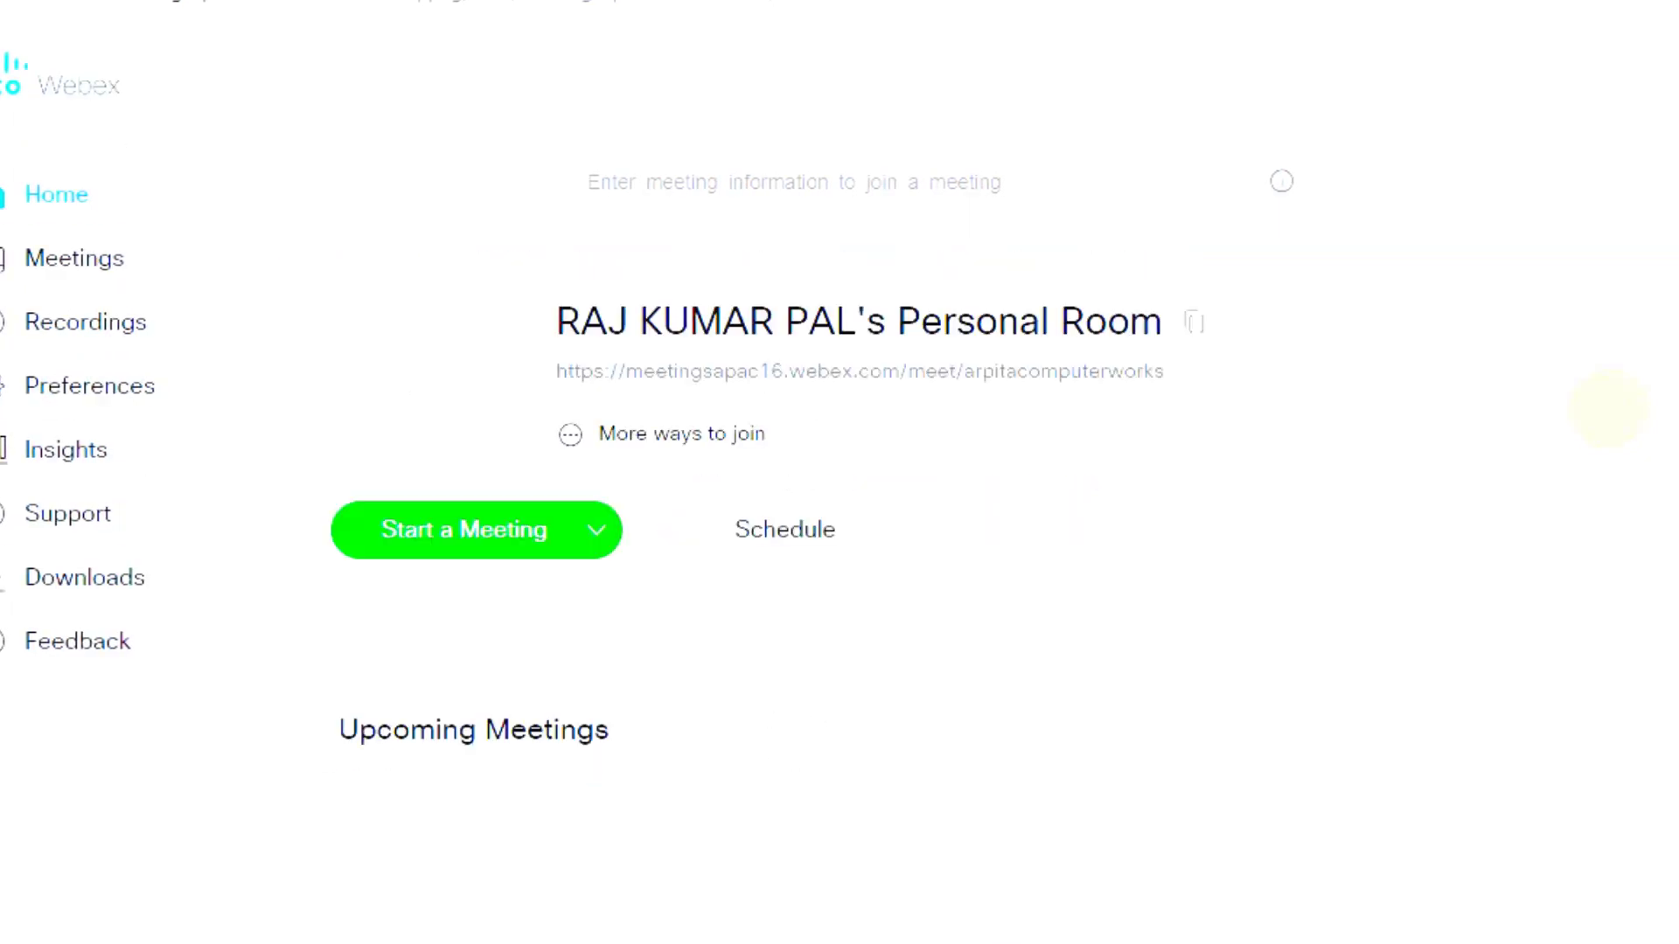
- Switch the Home page's Start a Meeting option from the desktop app to Use web app
left_click(596, 530)
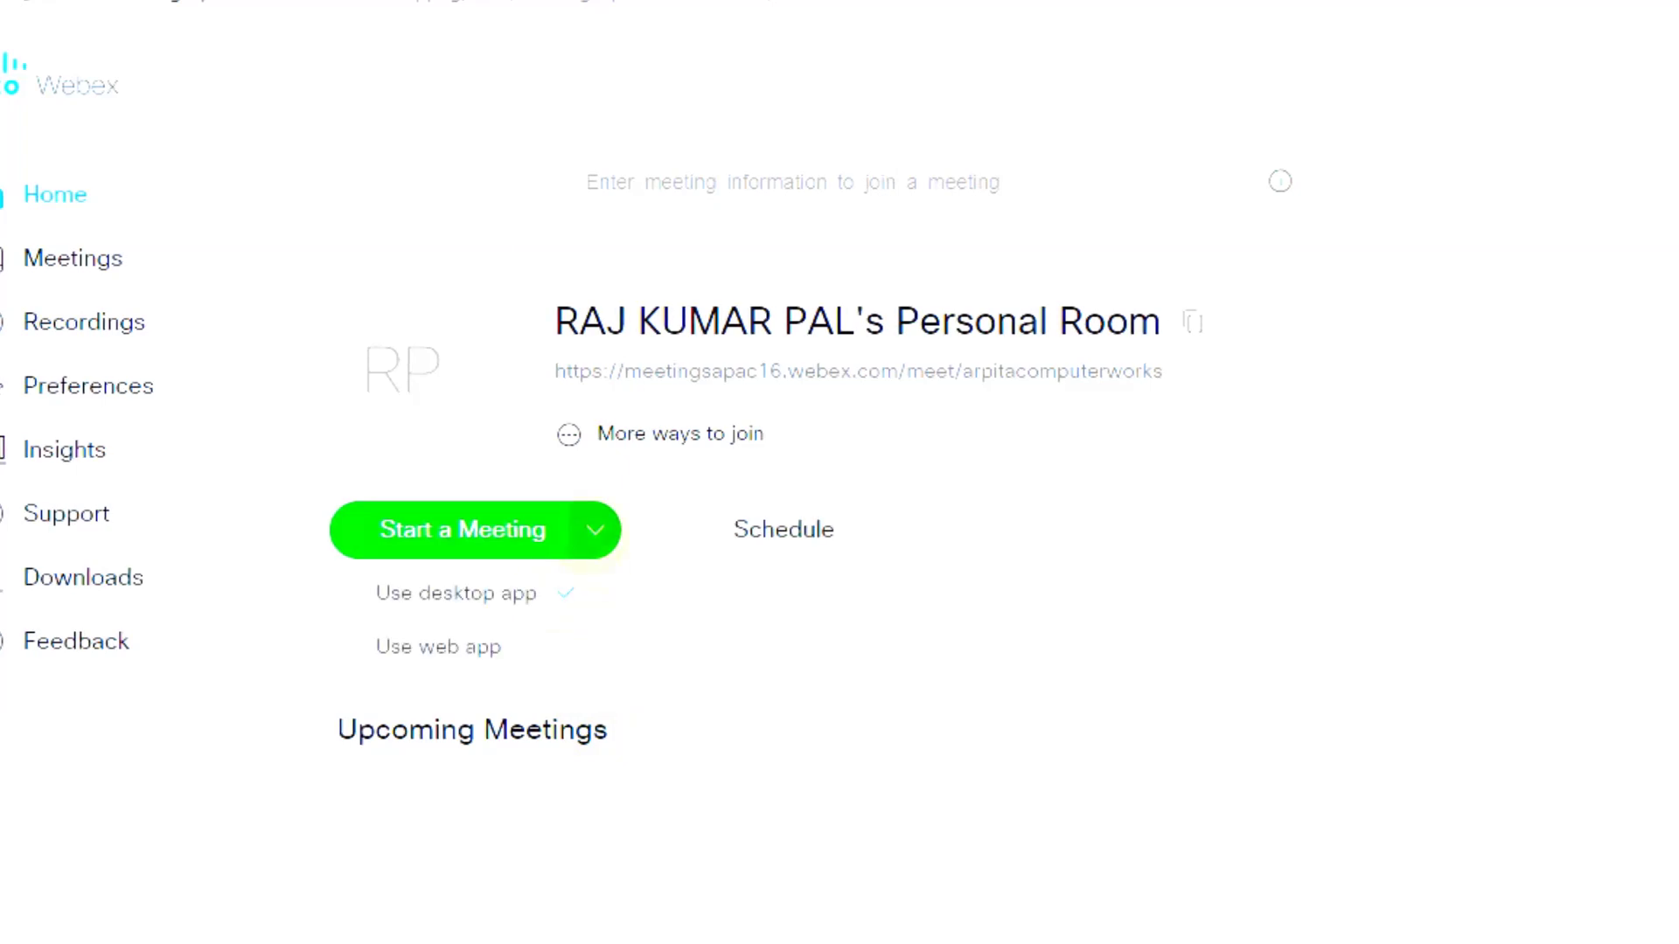
left_click(595, 530)
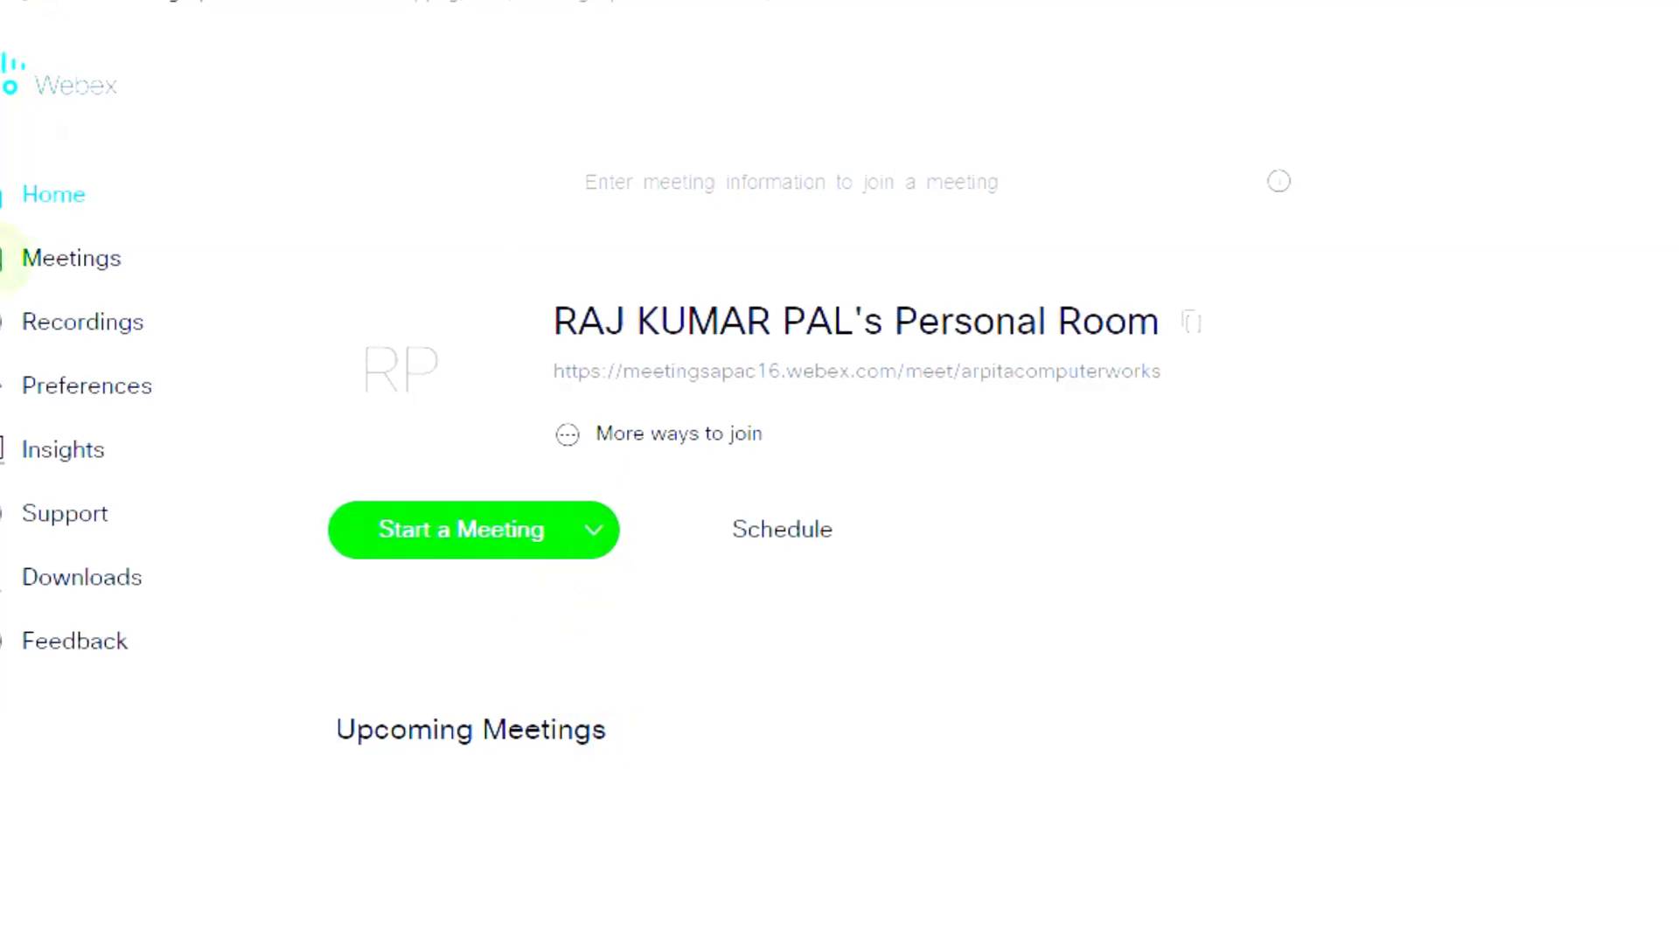
mouse_move(450, 358)
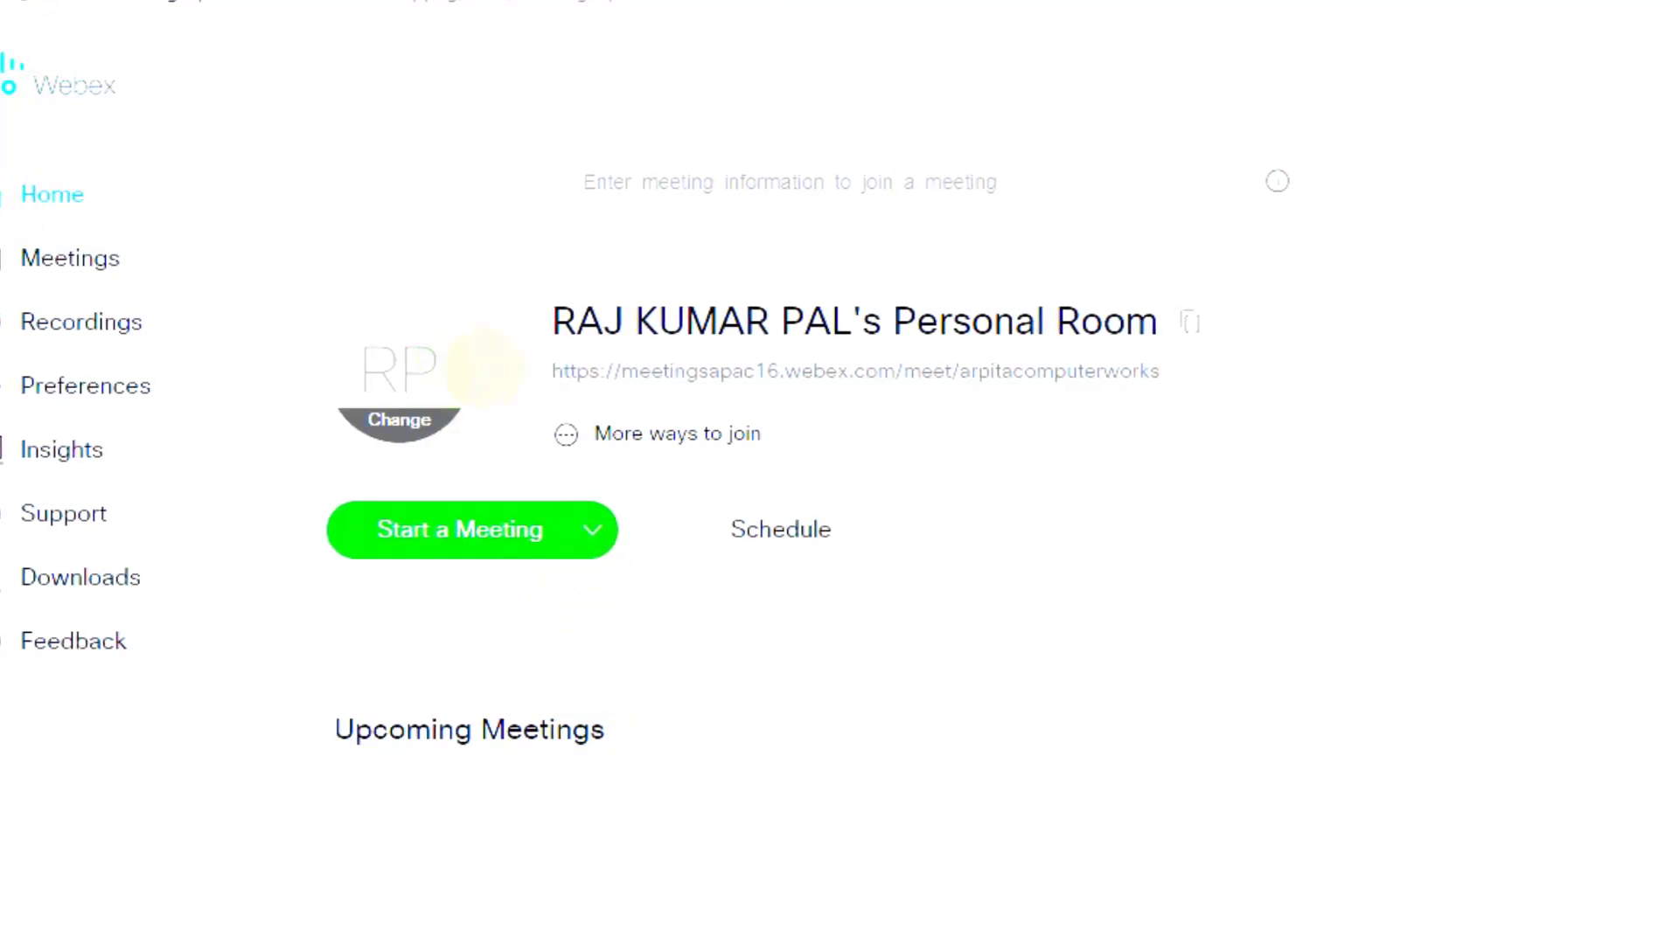
left_click(593, 530)
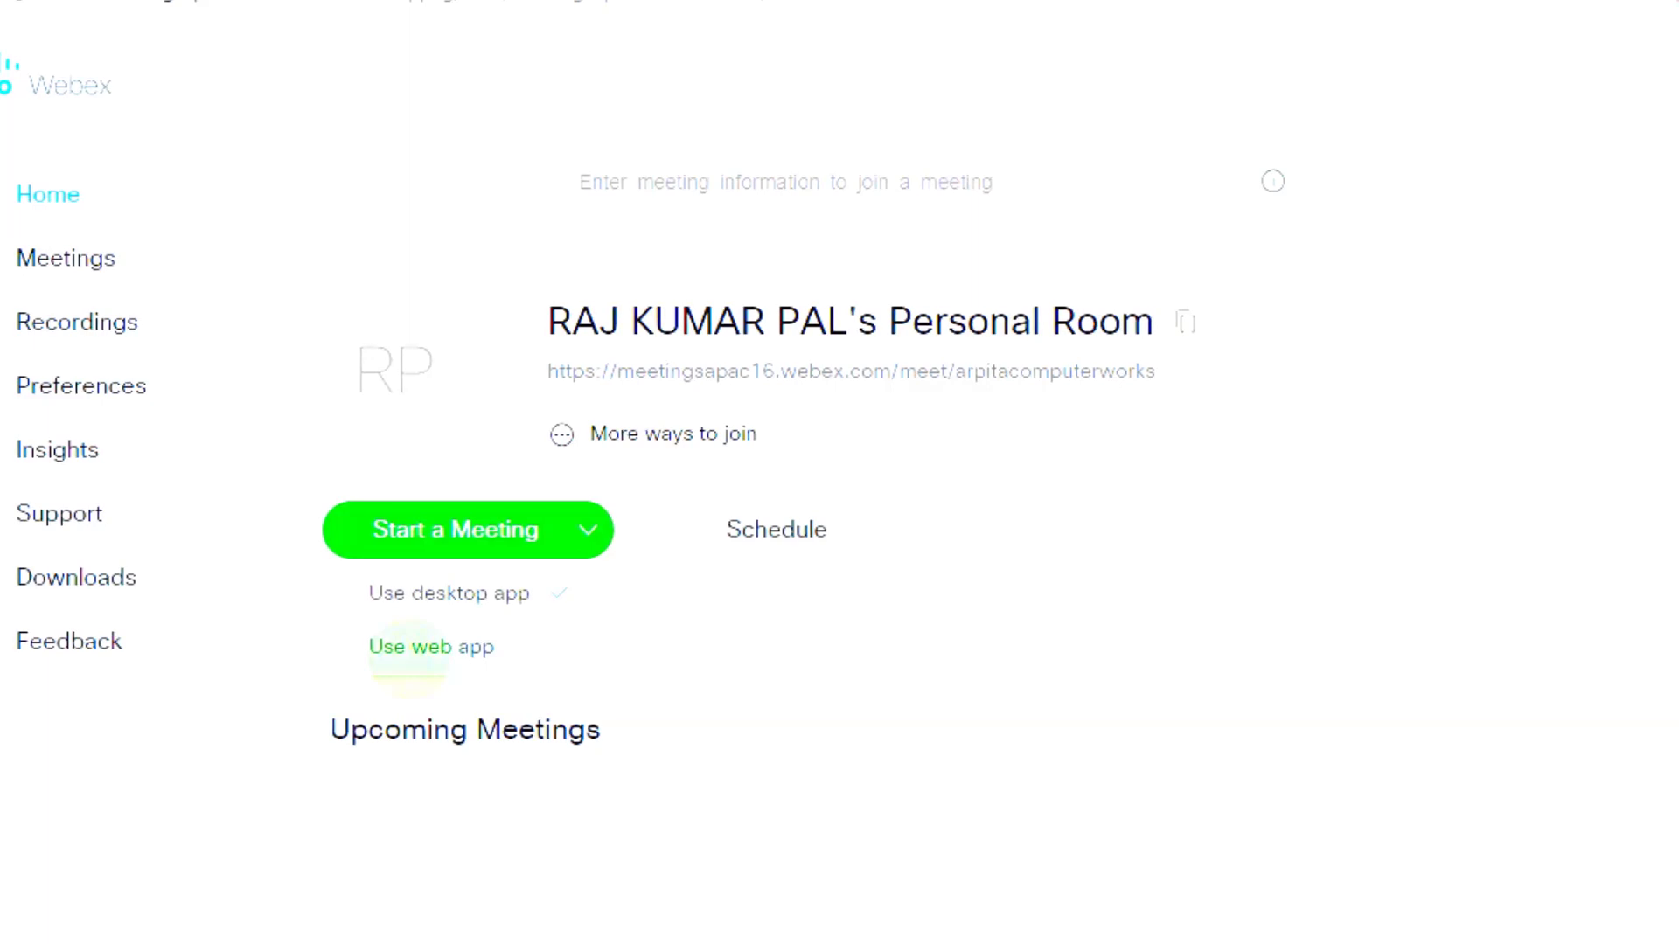
left_click(456, 595)
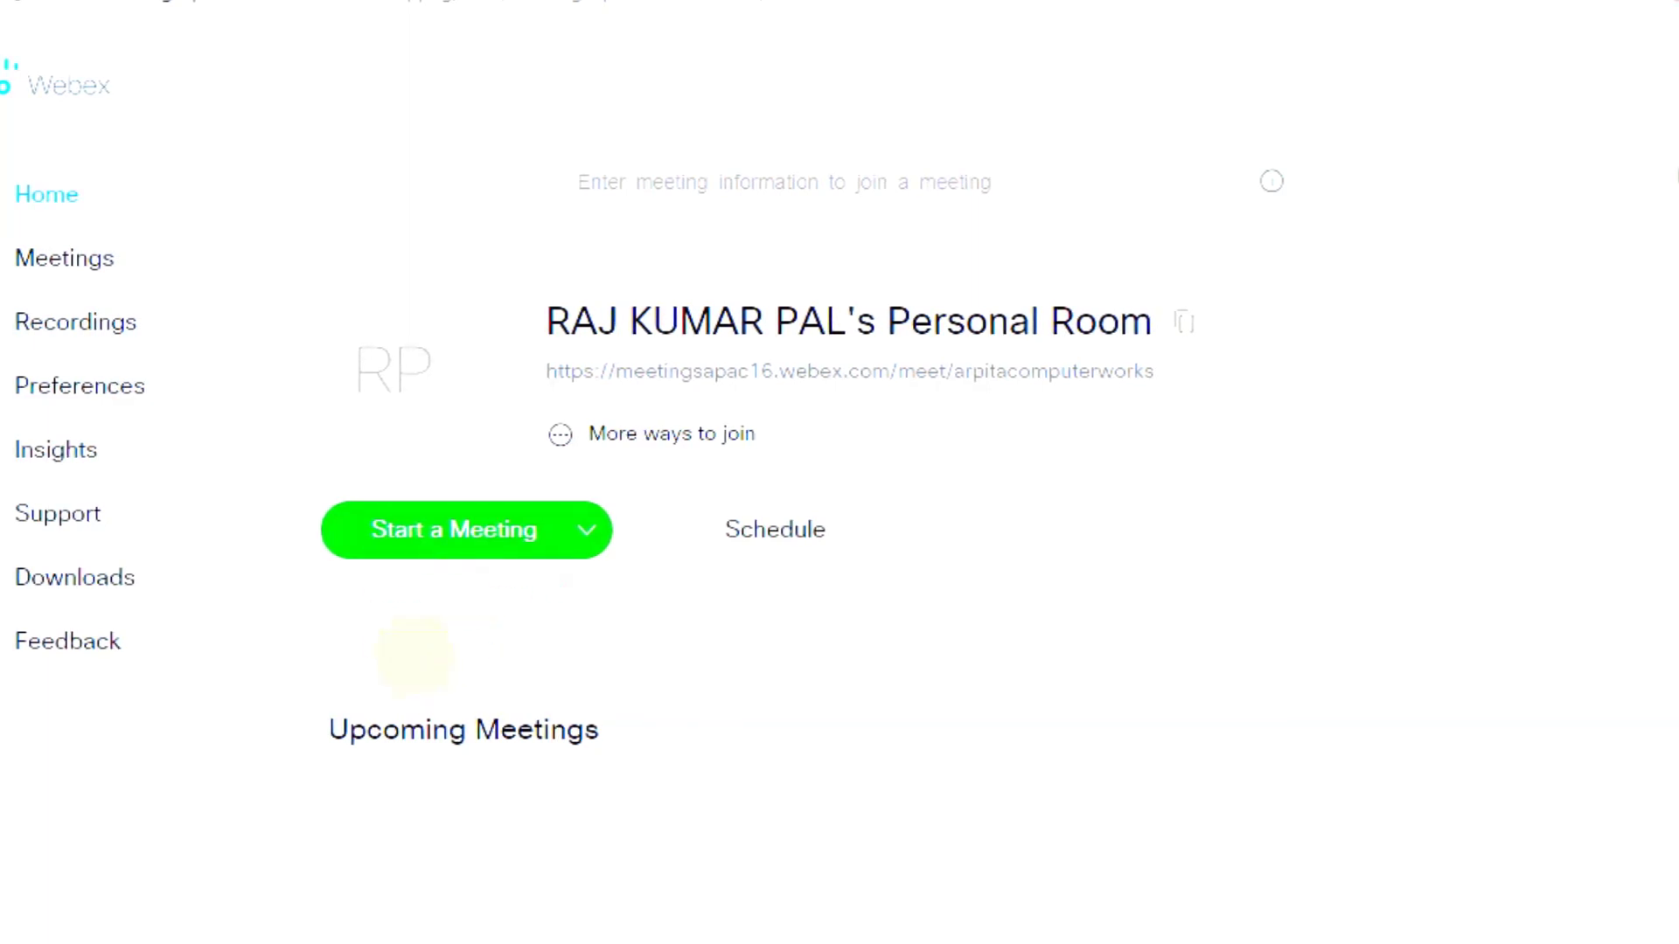
left_click(586, 530)
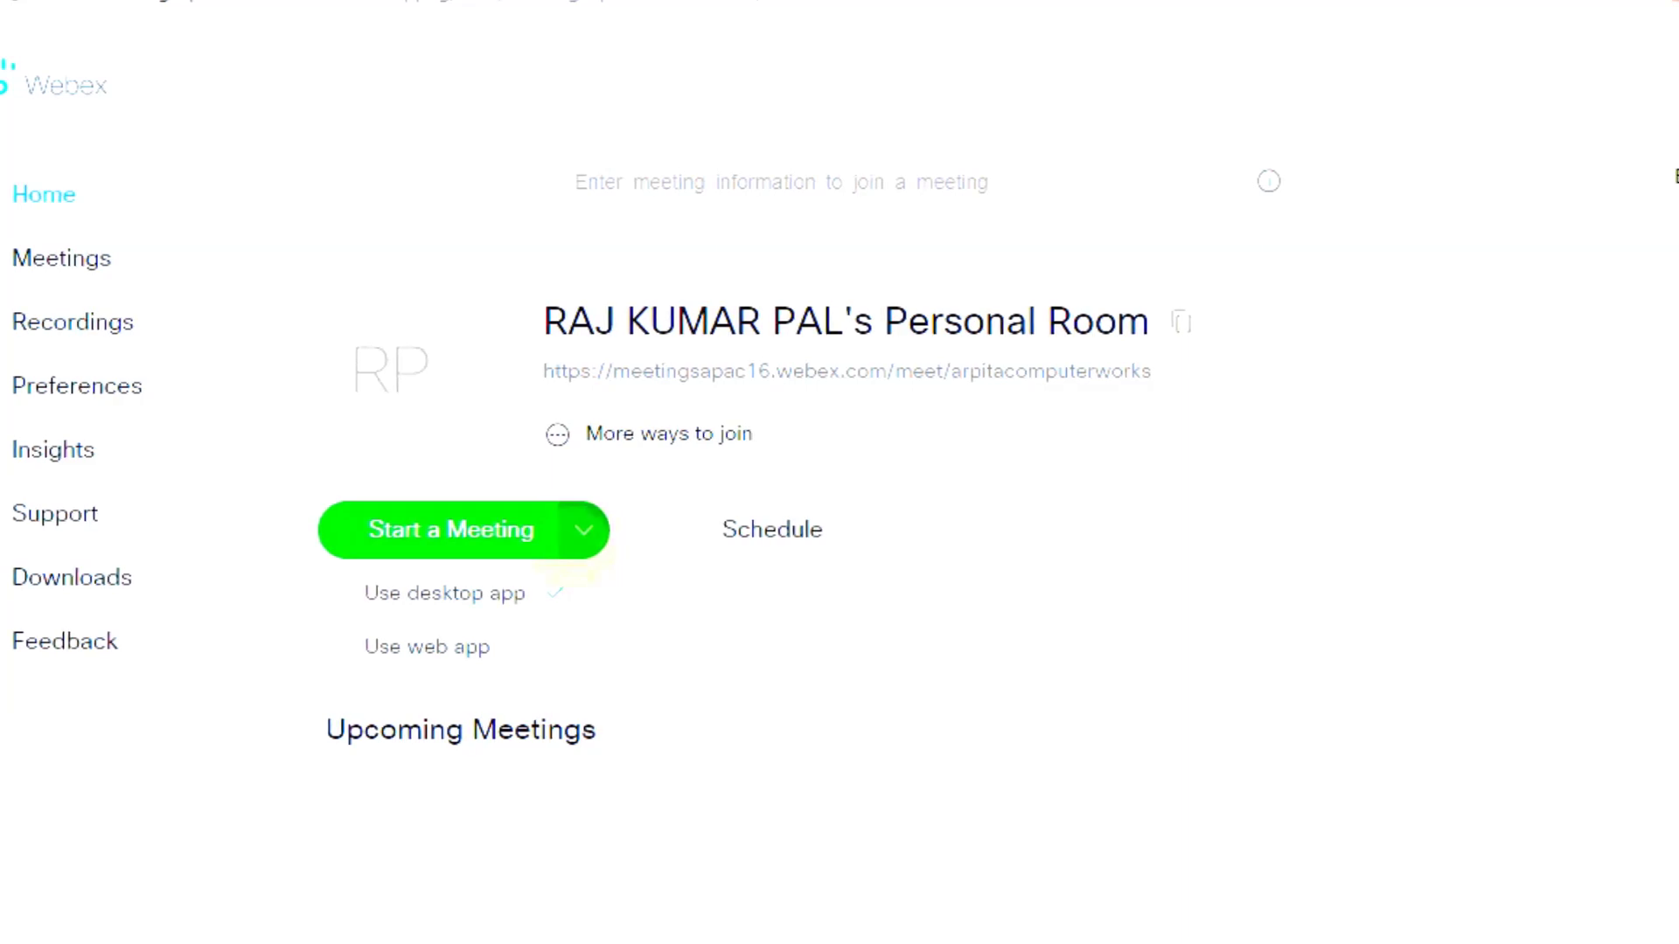
left_click(584, 530)
left_click(584, 530)
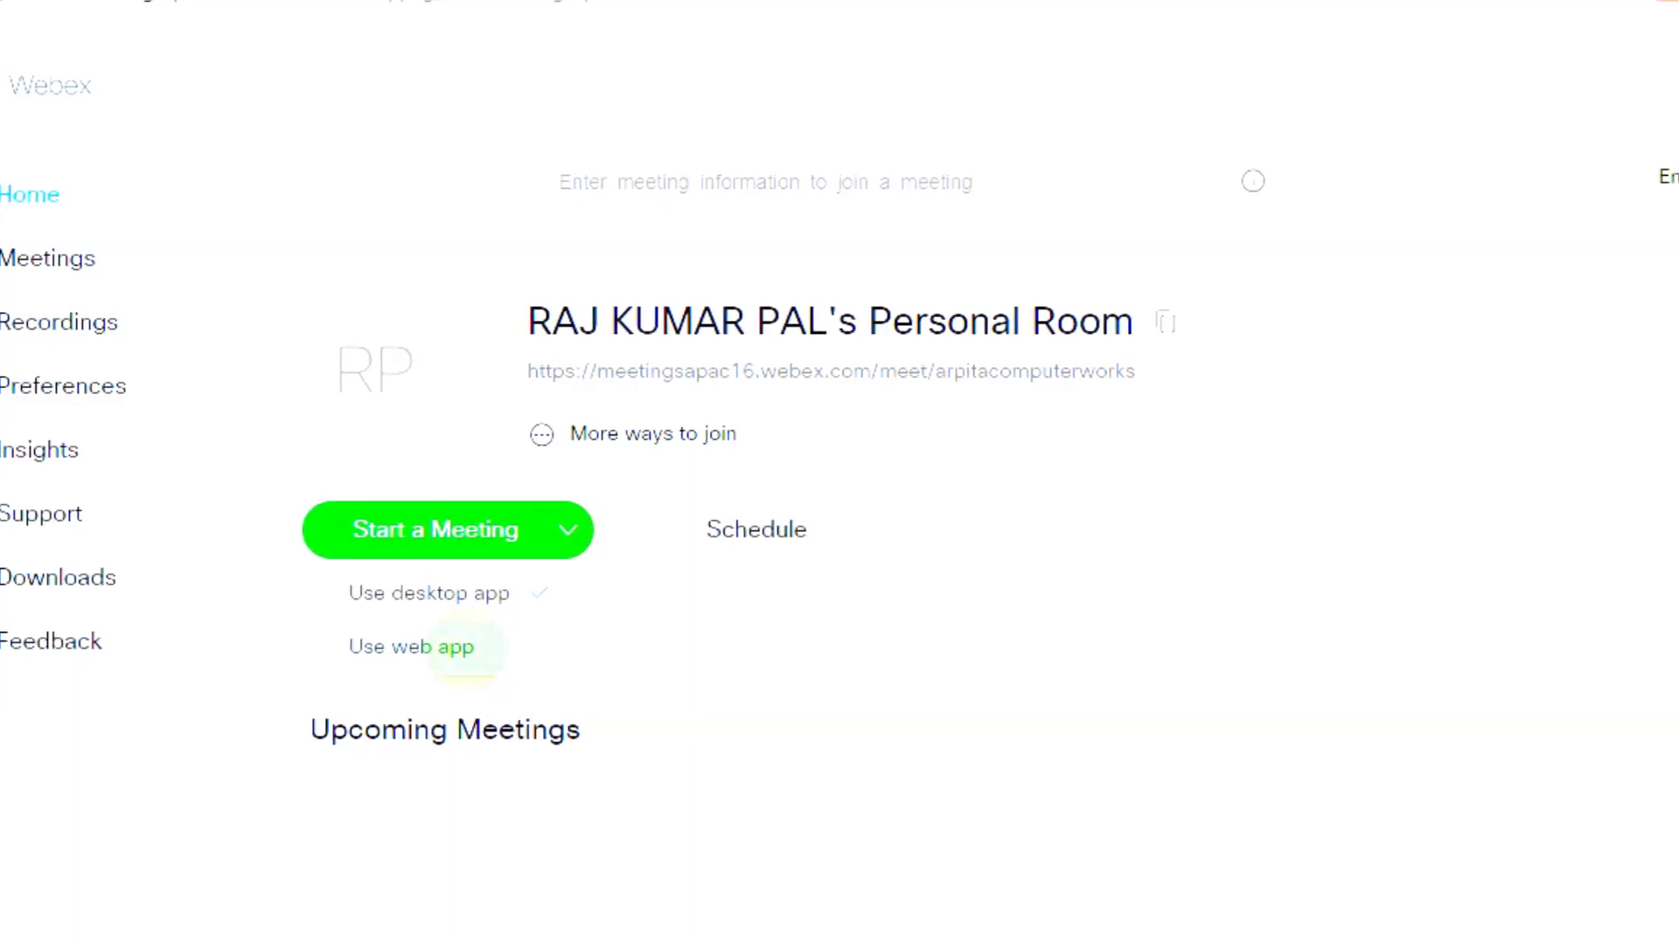
left_click(398, 649)
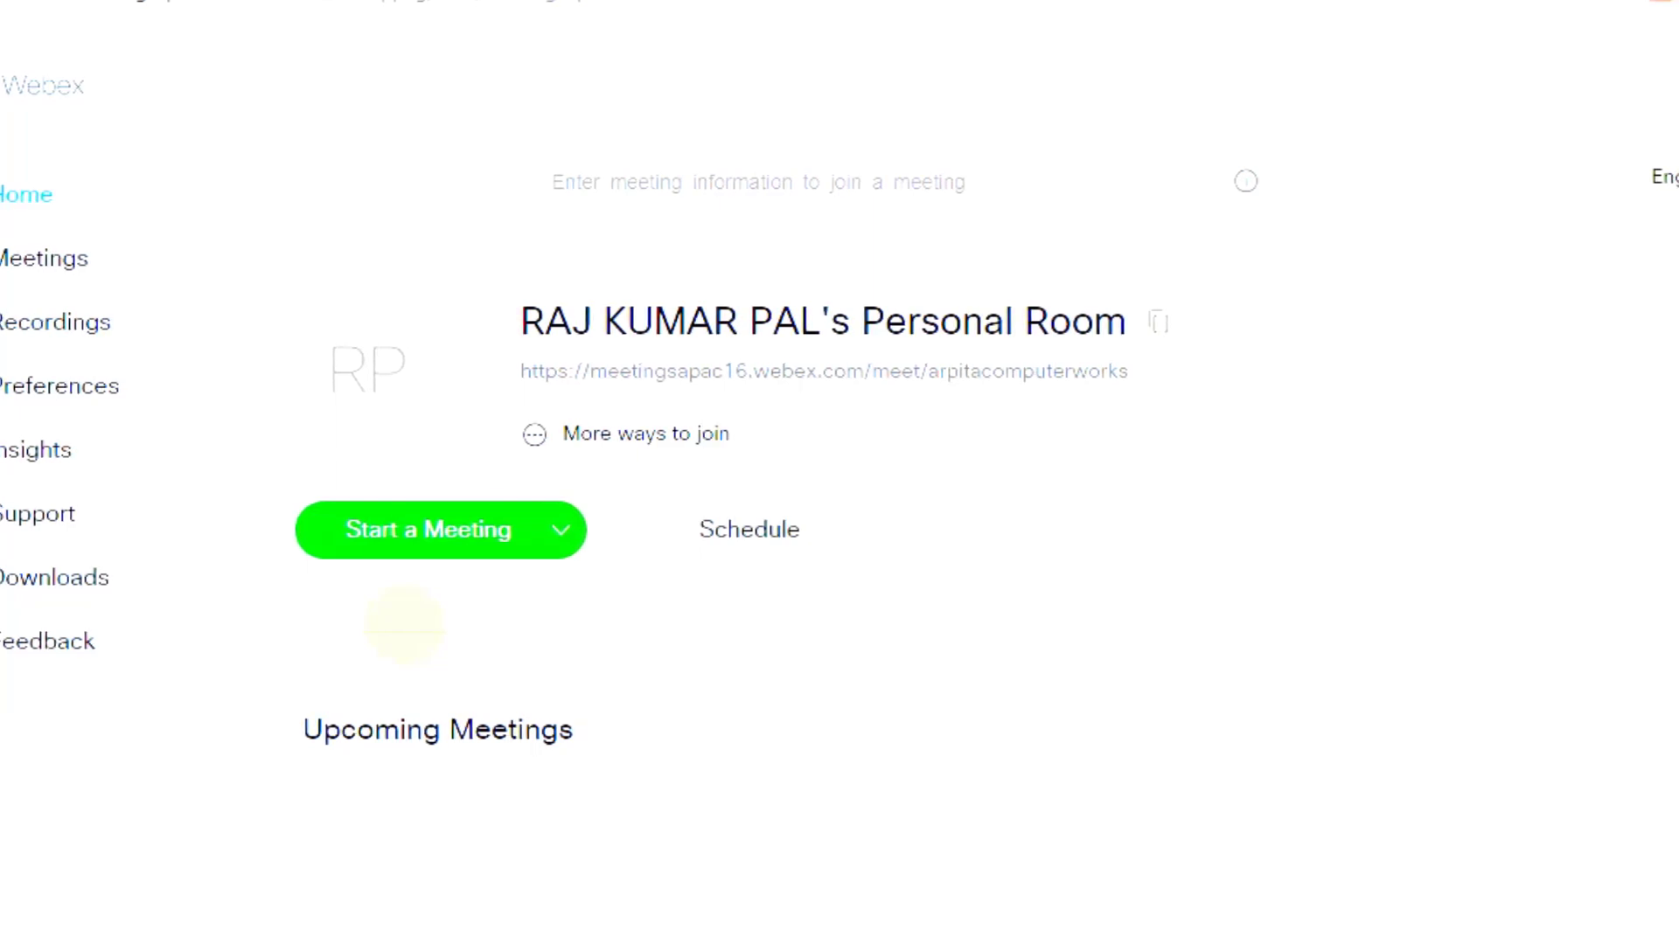
left_click(558, 530)
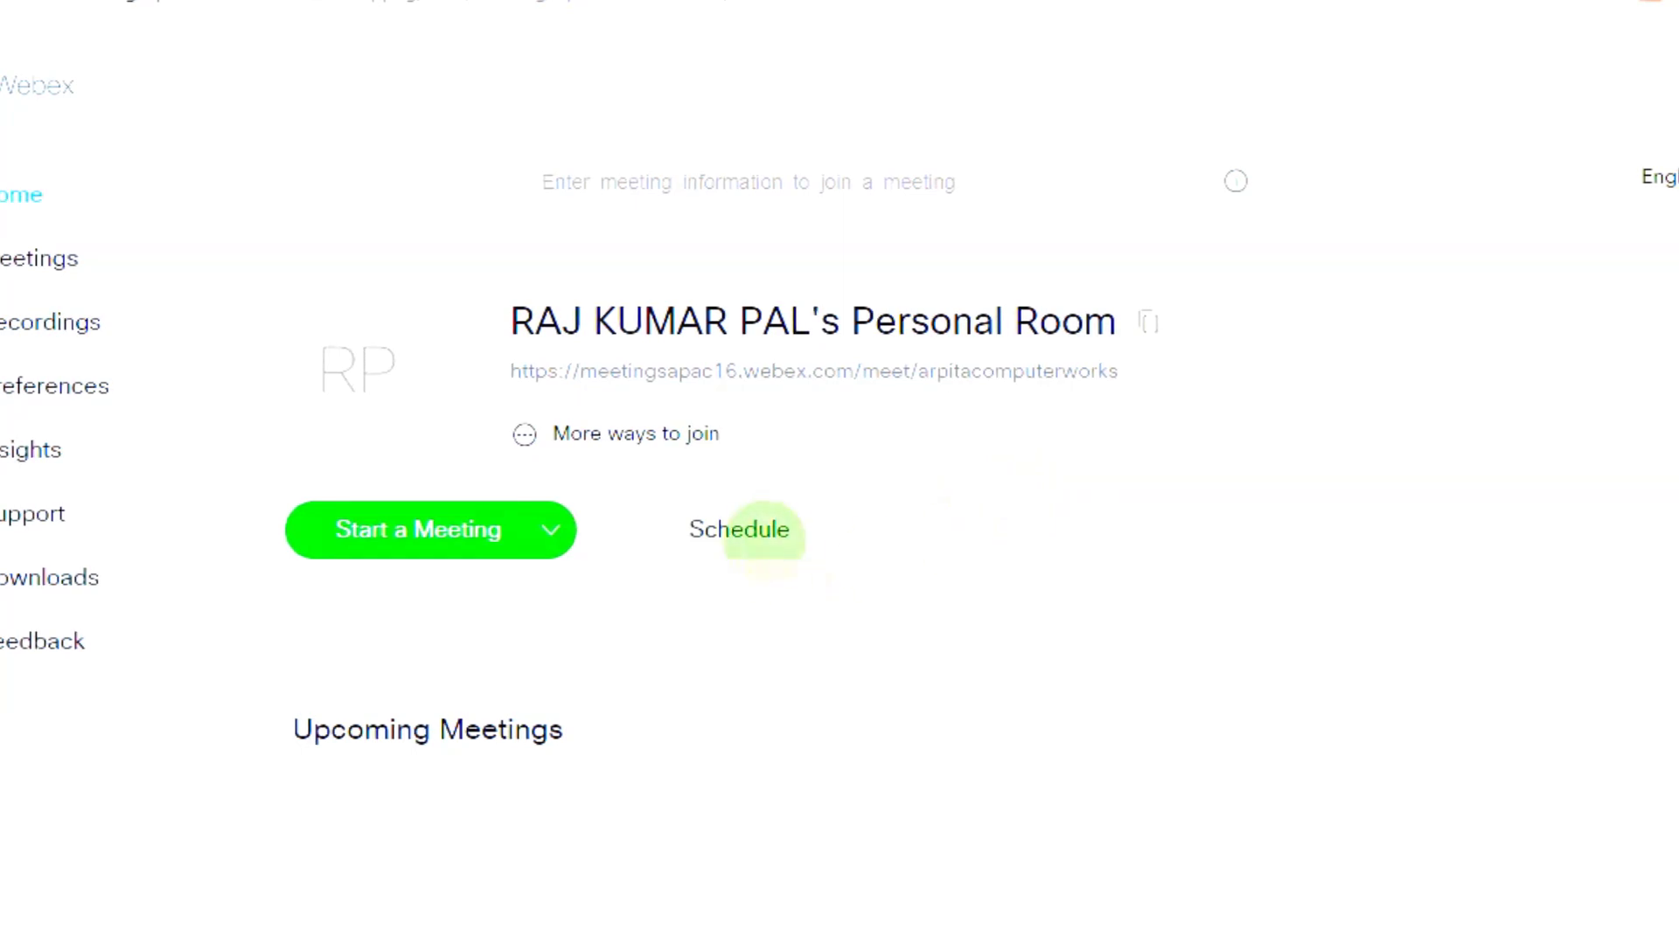
left_click(763, 535)
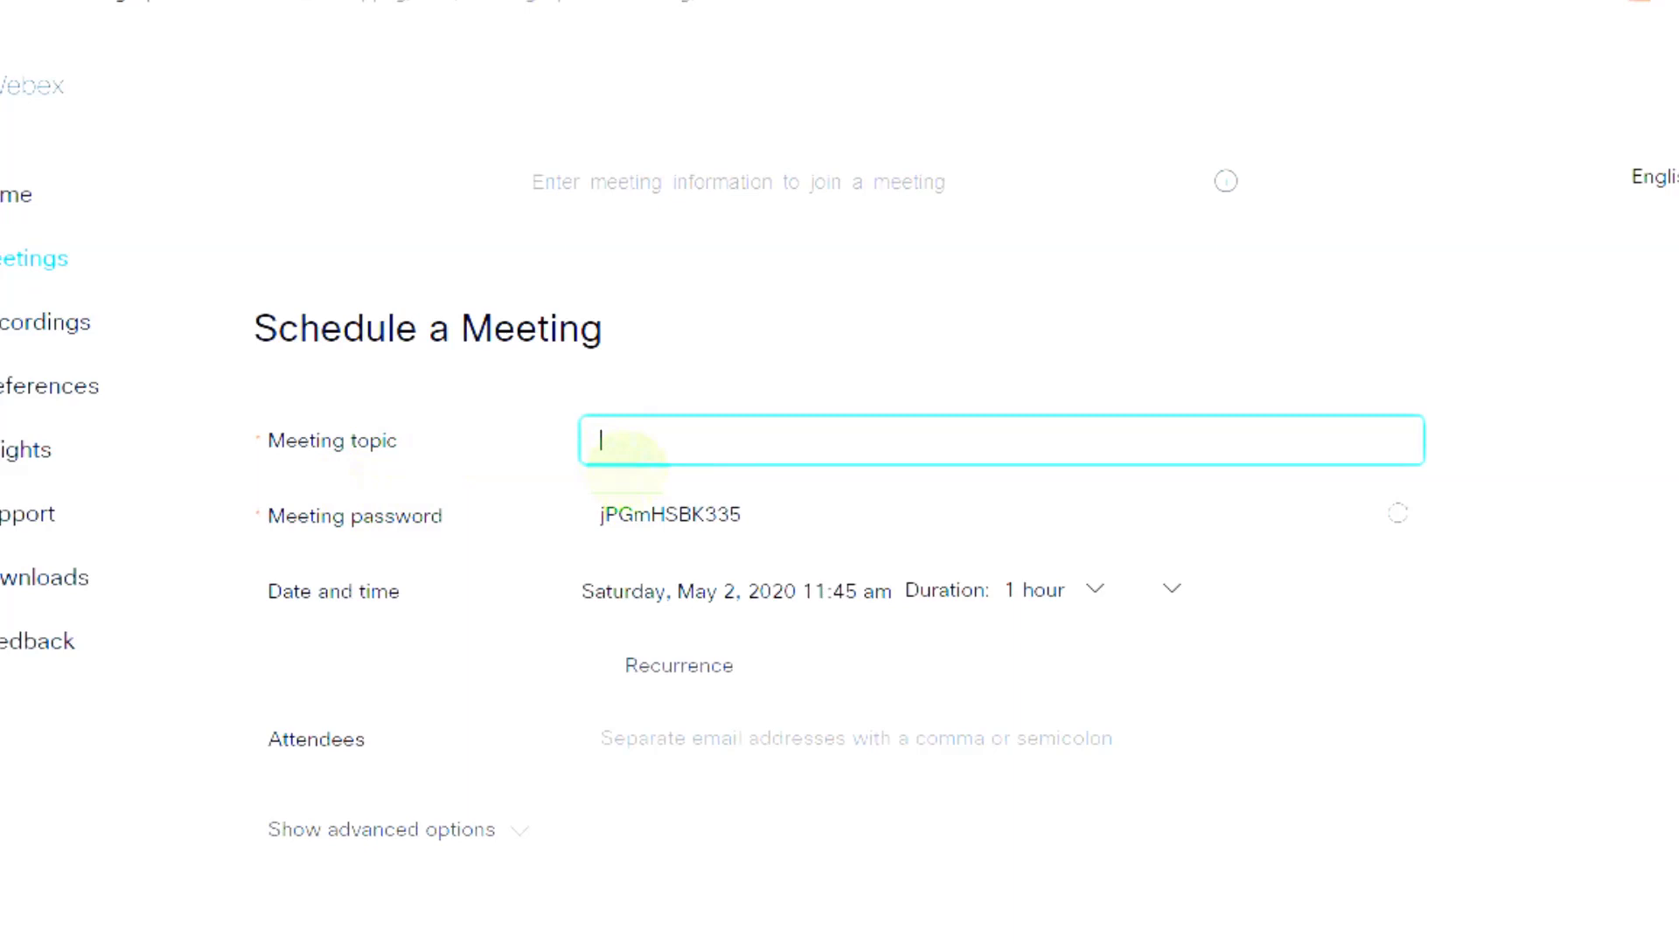
- Enter the meeting topic 'EVS CLASS 4-DIL KI DHADKAN'
type("evs")
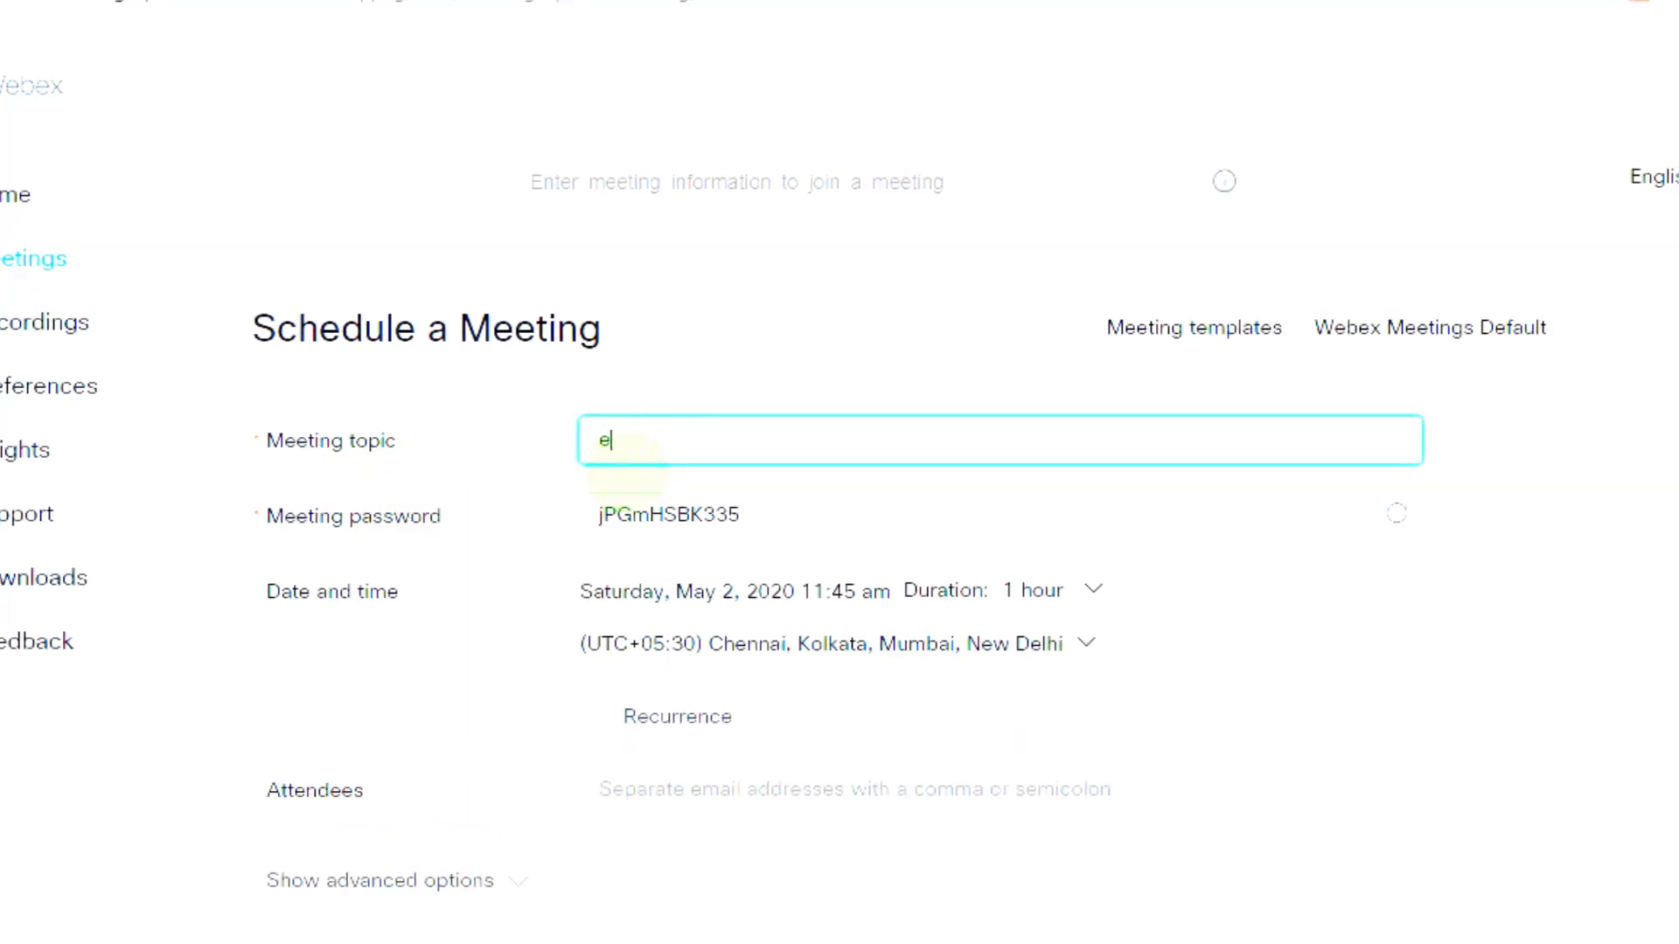
key("BackSpace")
key("BackSpace")
key("BackSpace")
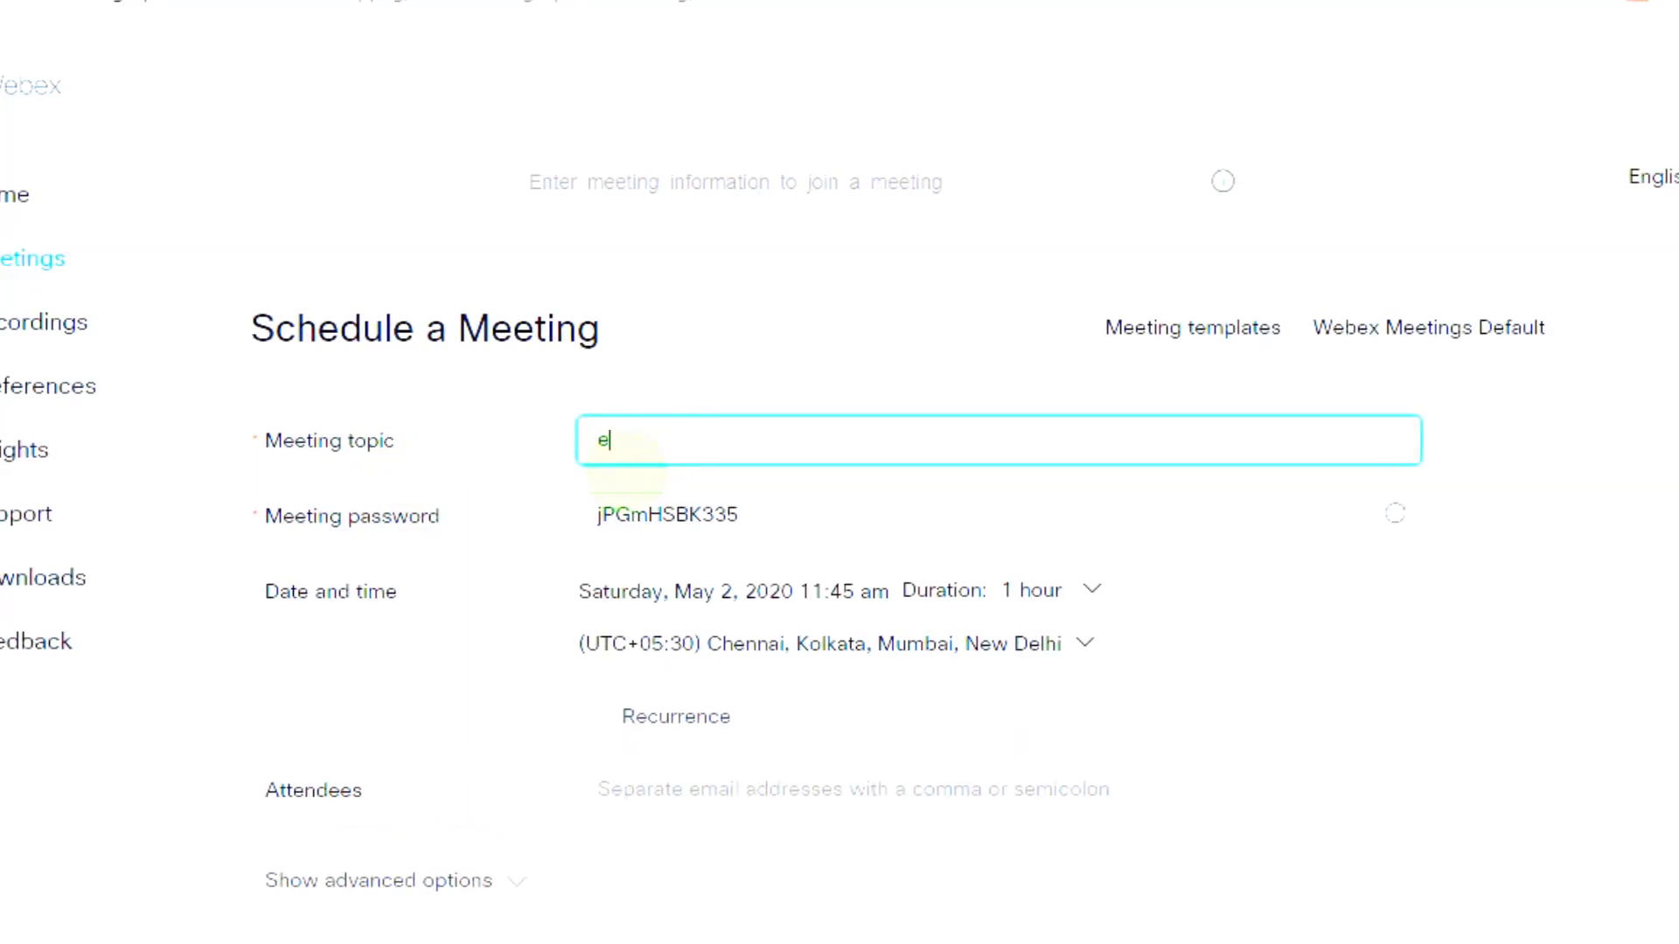
type("EVS ")
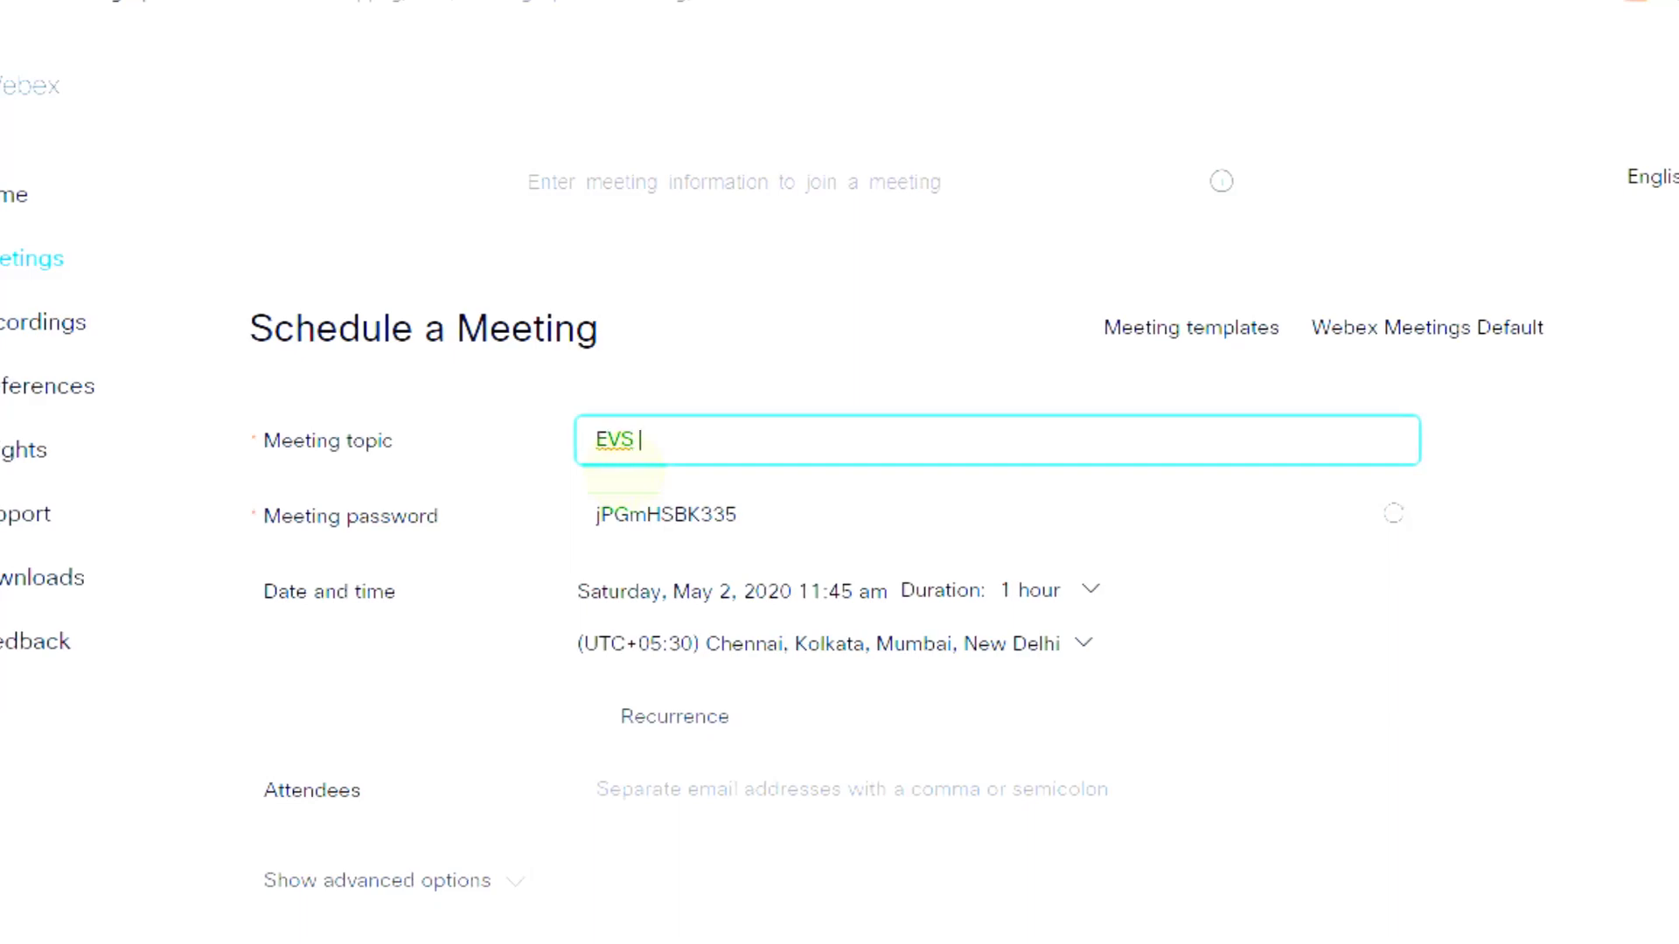
type("CLASS 4")
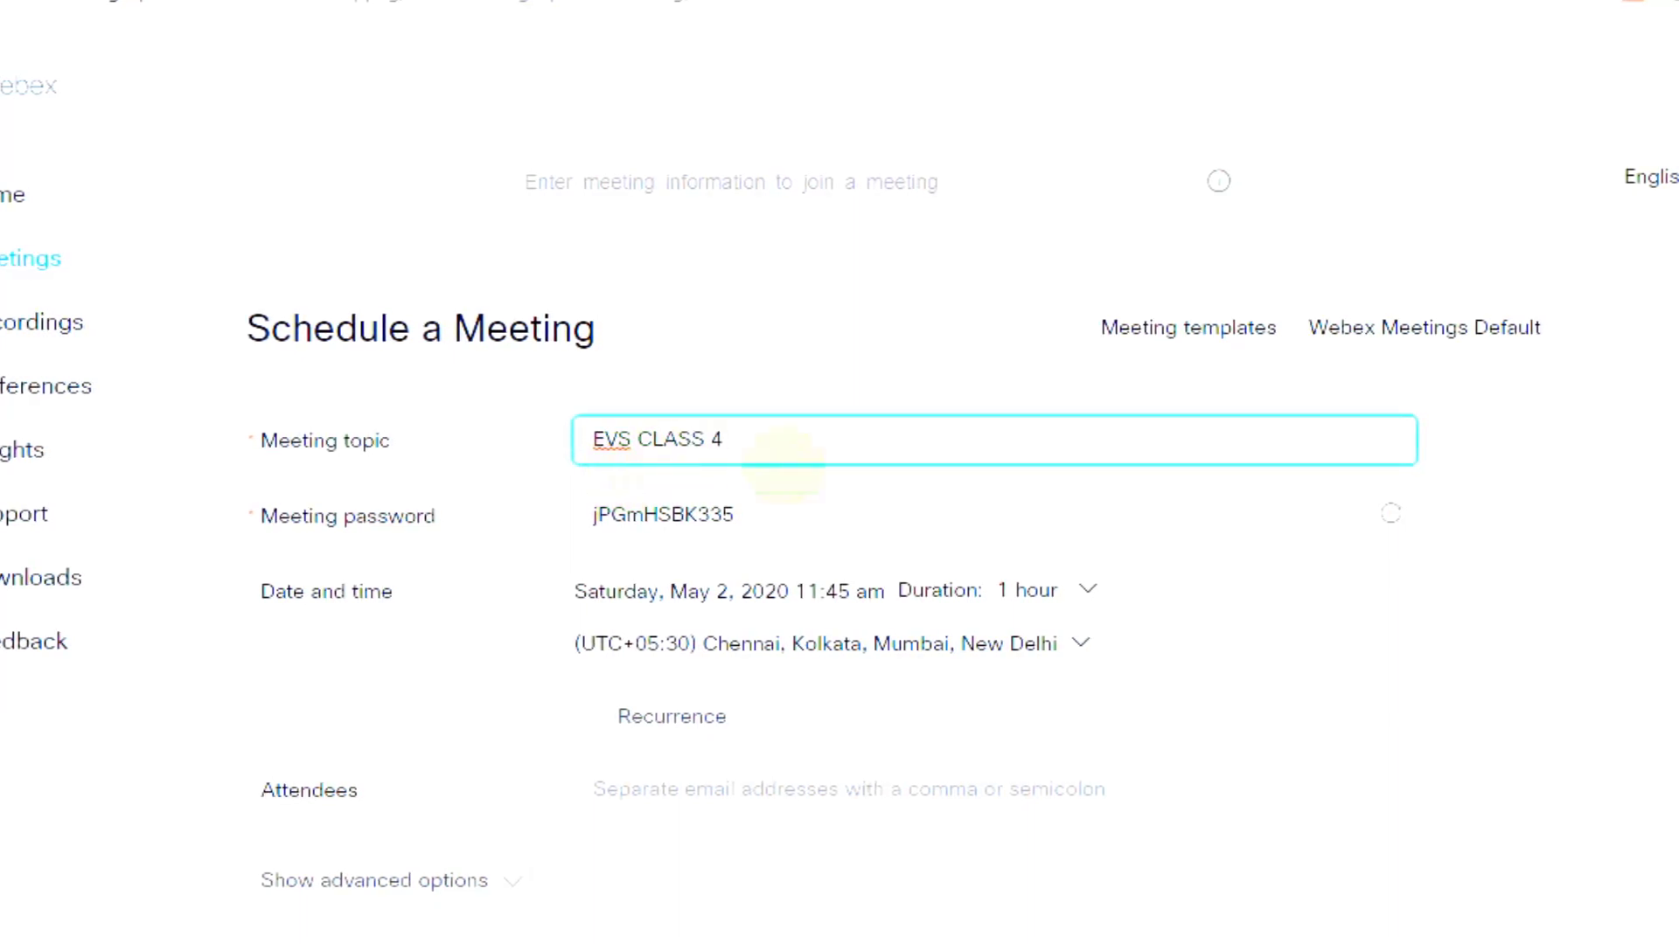
type("-")
type("DIL KI DHADKAN")
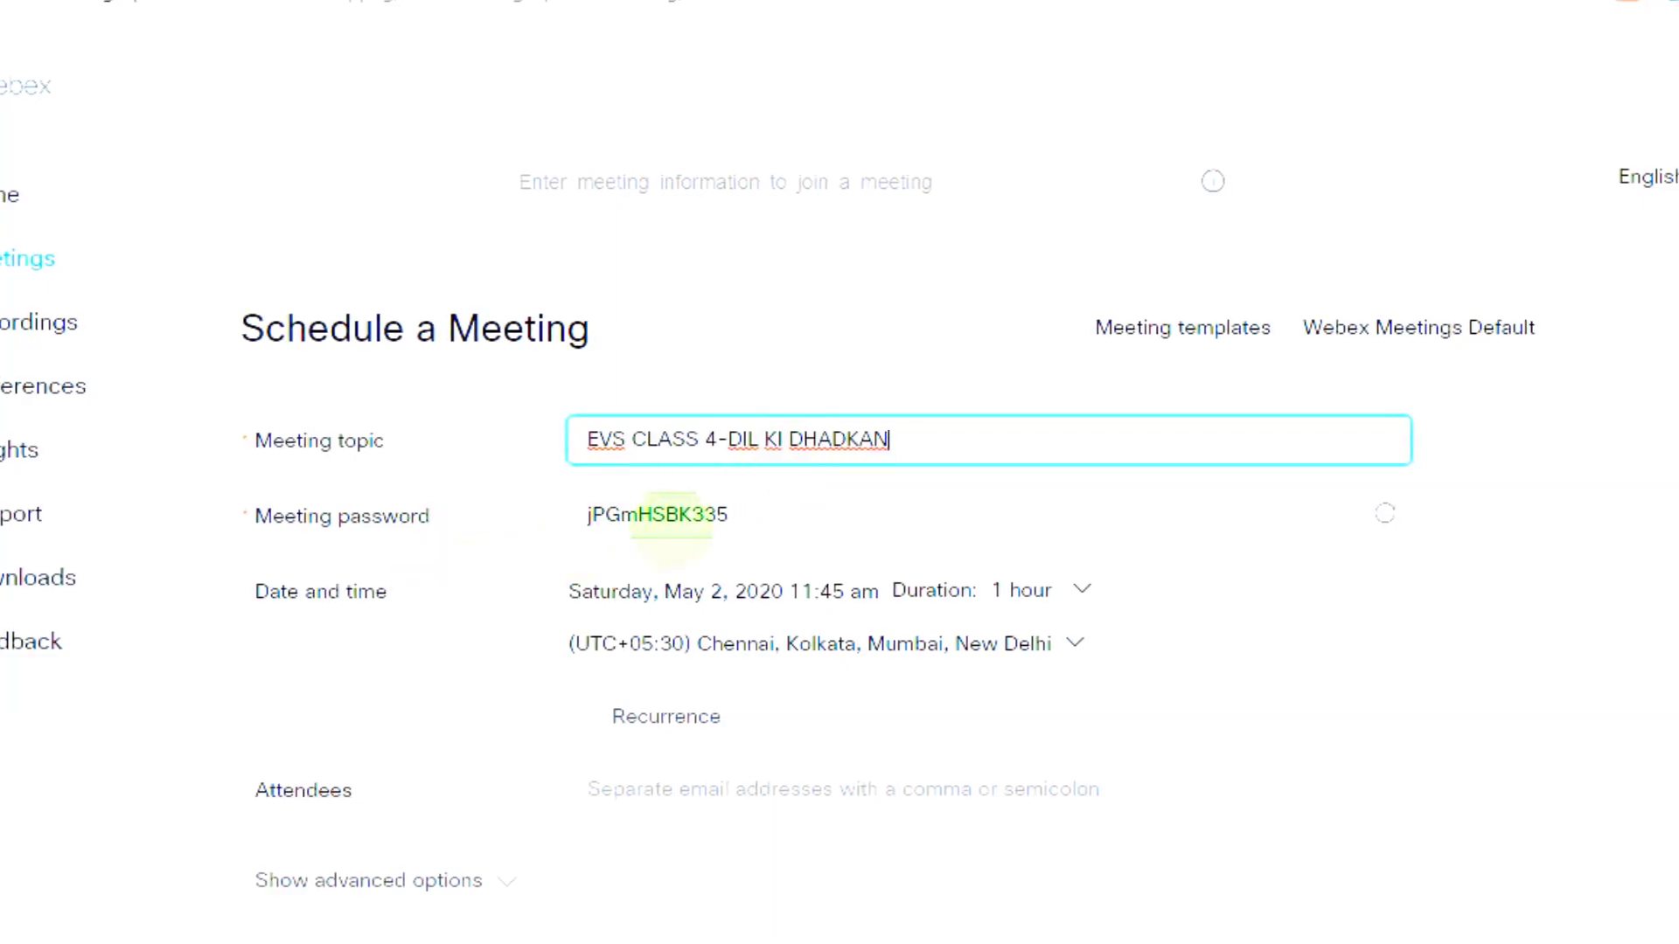
- Replace the generated meeting password with a new four-digit password
double_click(785, 518)
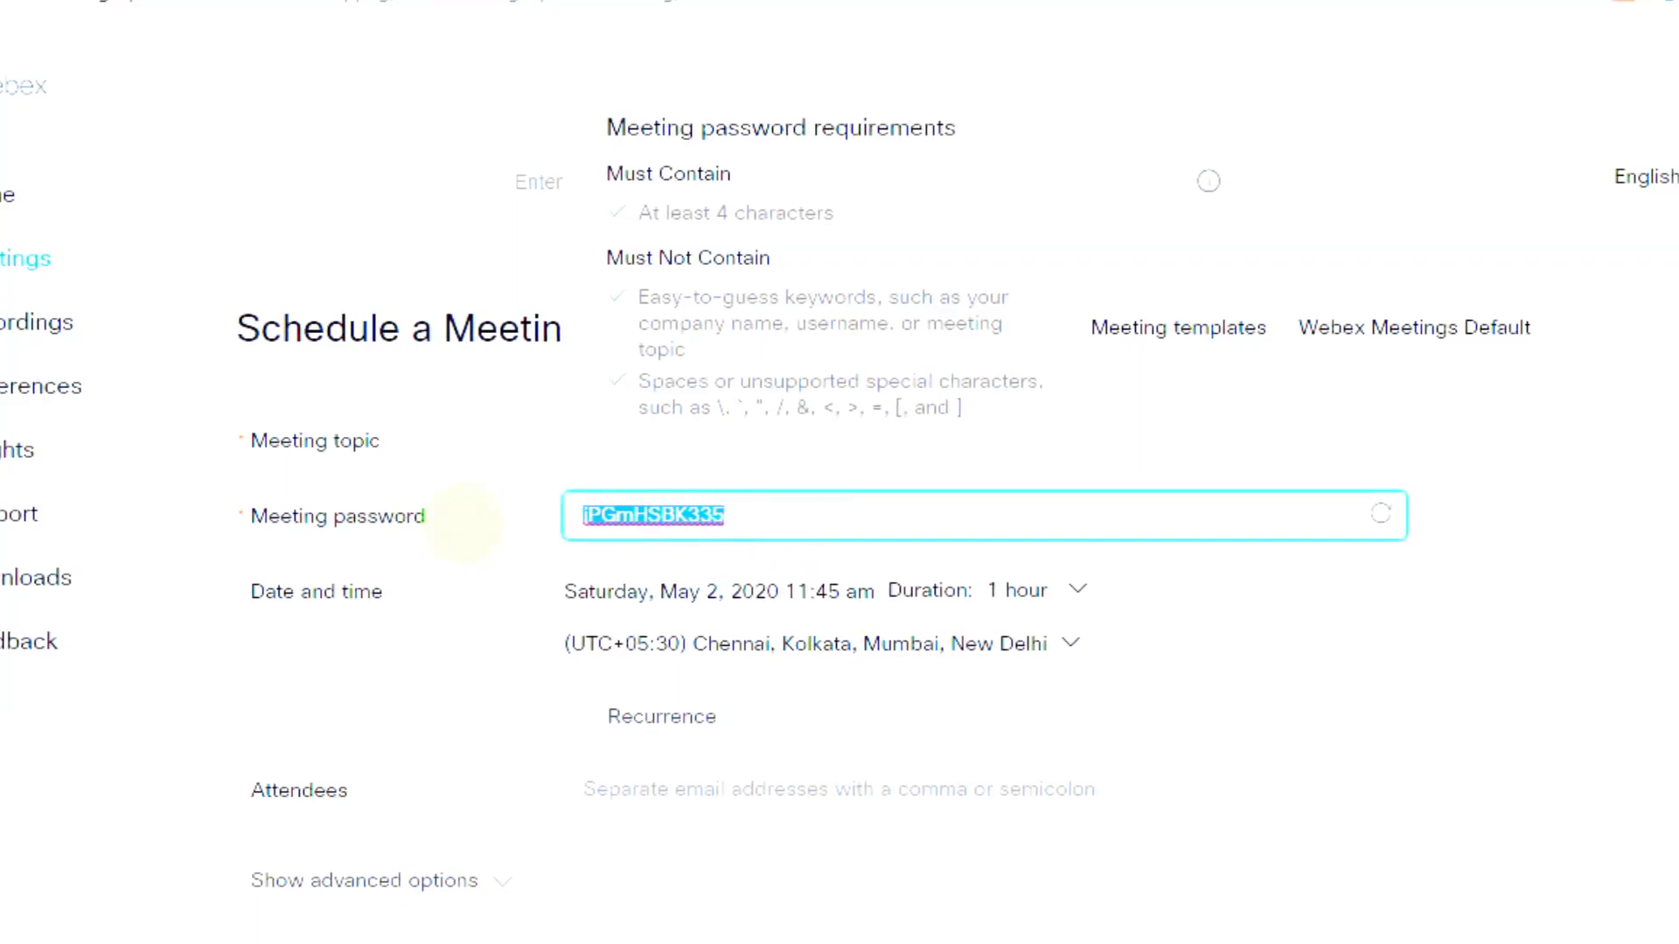
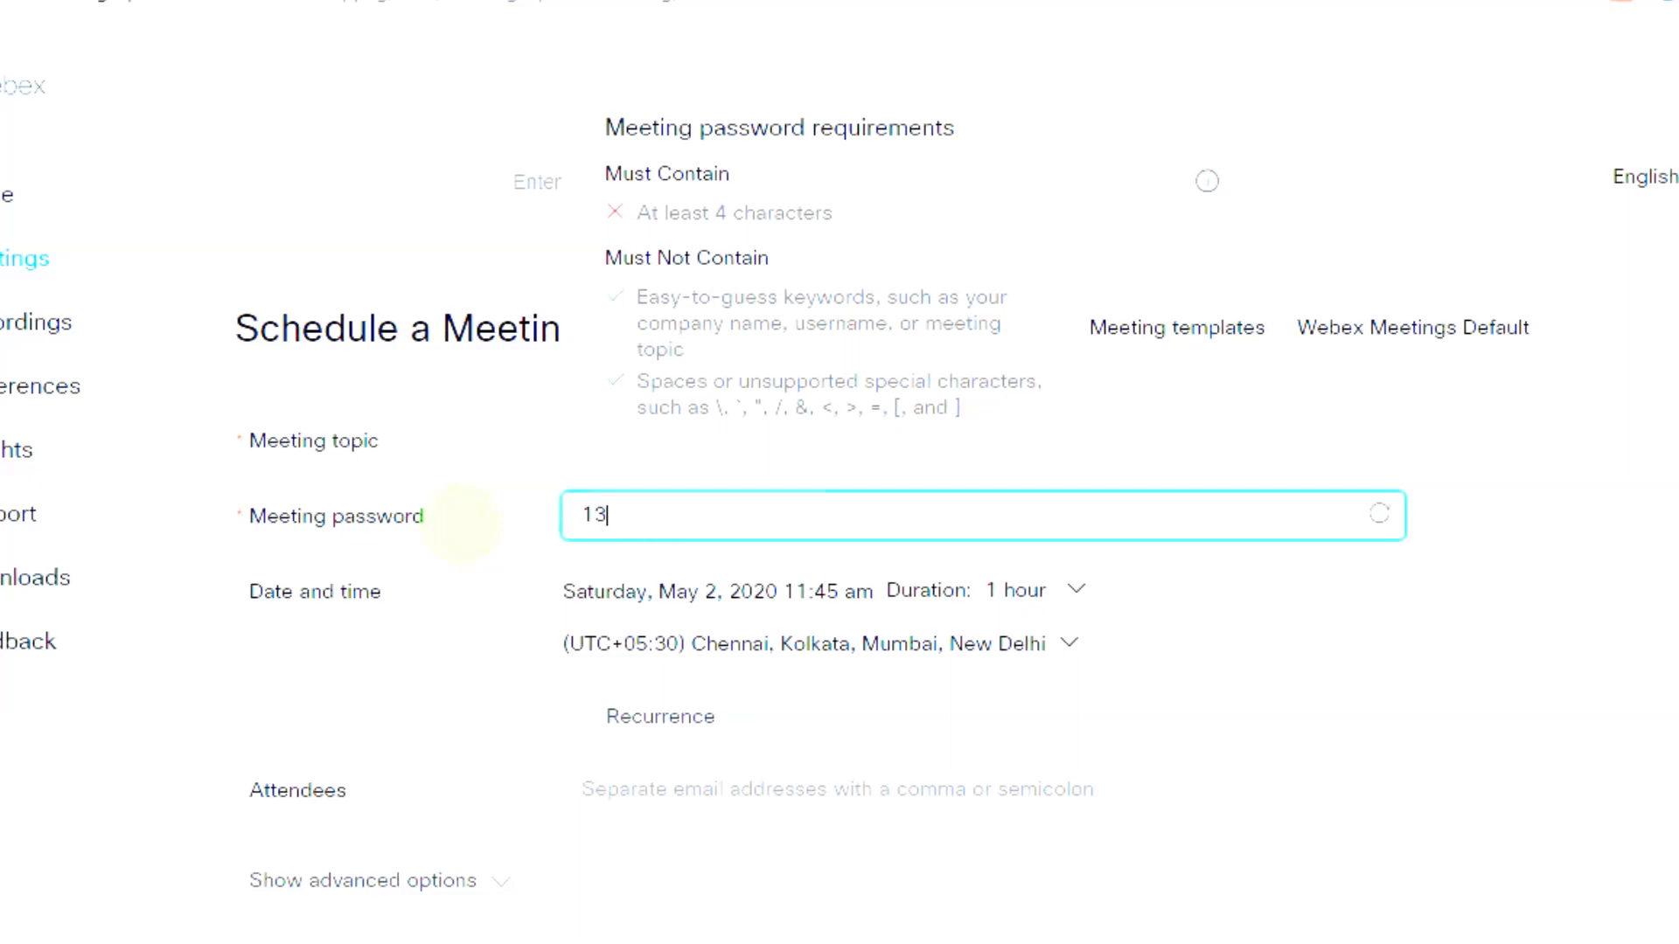
left_click(455, 546)
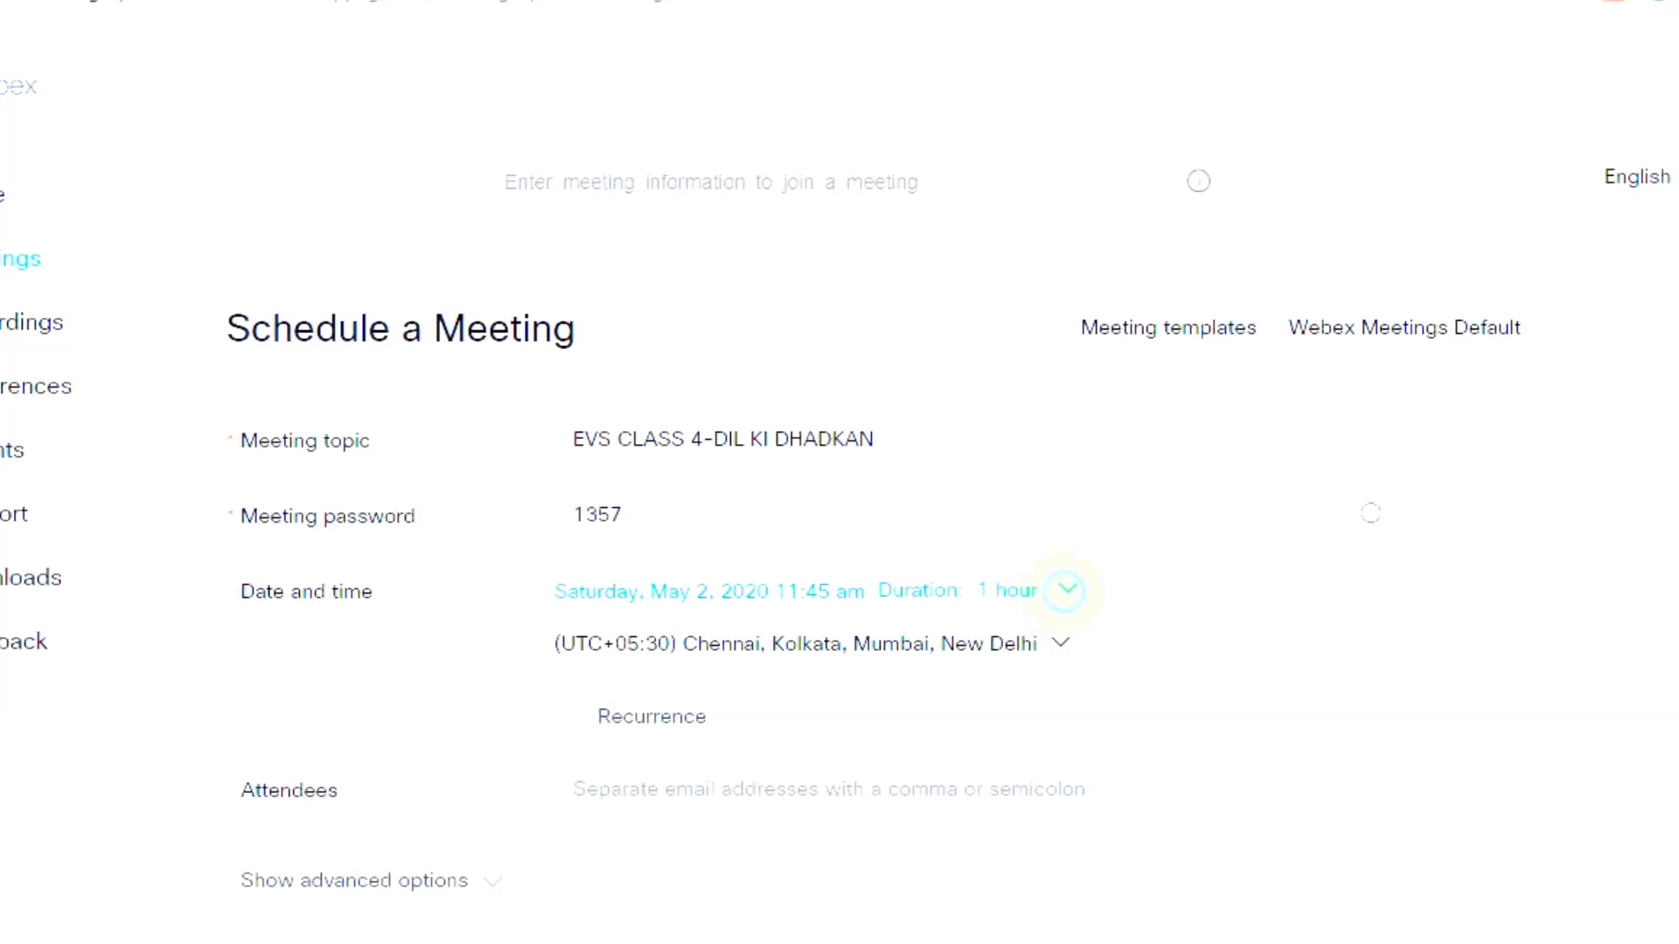
left_click(1069, 589)
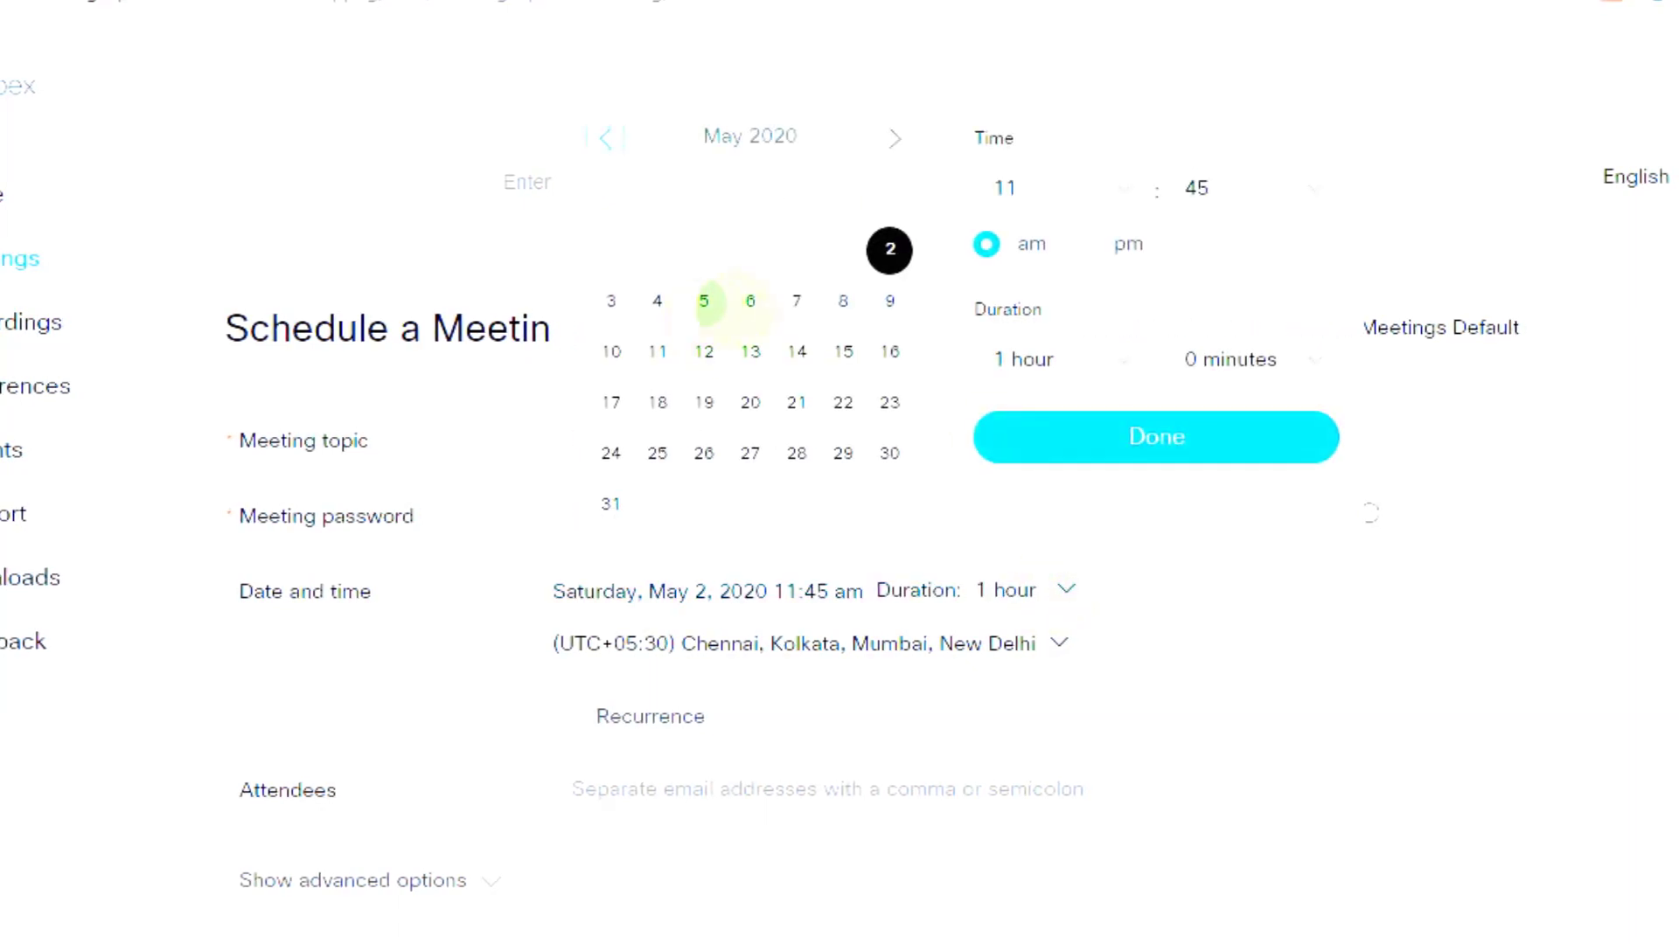
- Set the meeting start to Wednesday, May 6, 2020 at 12:00 pm
left_click(749, 300)
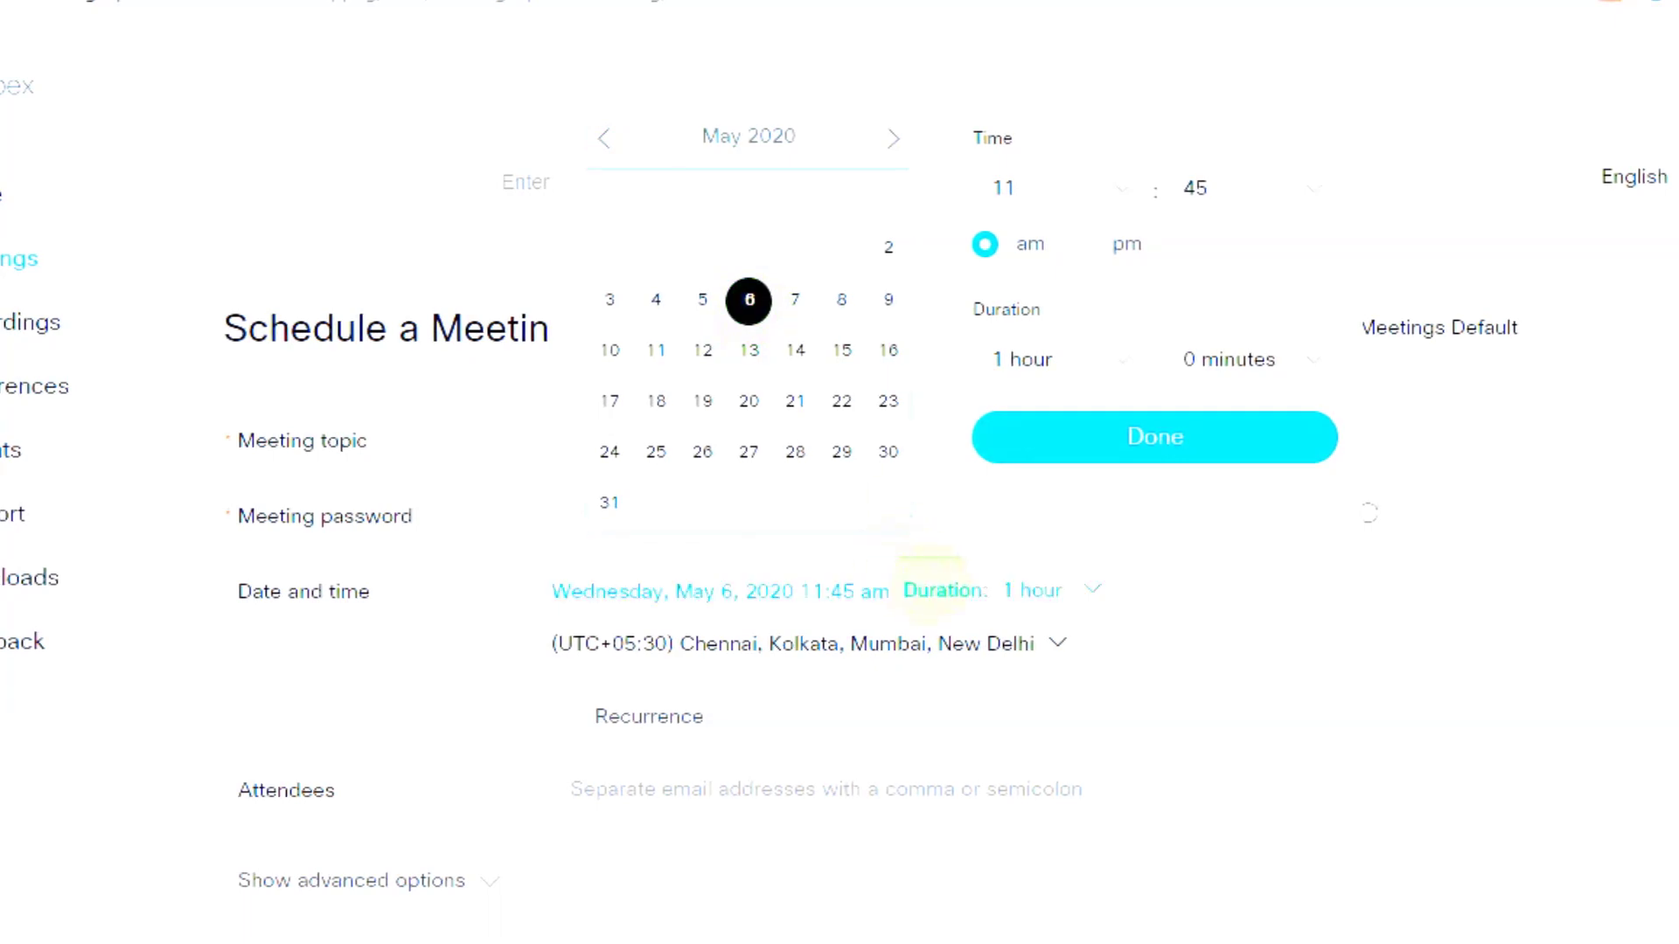
left_click(1119, 188)
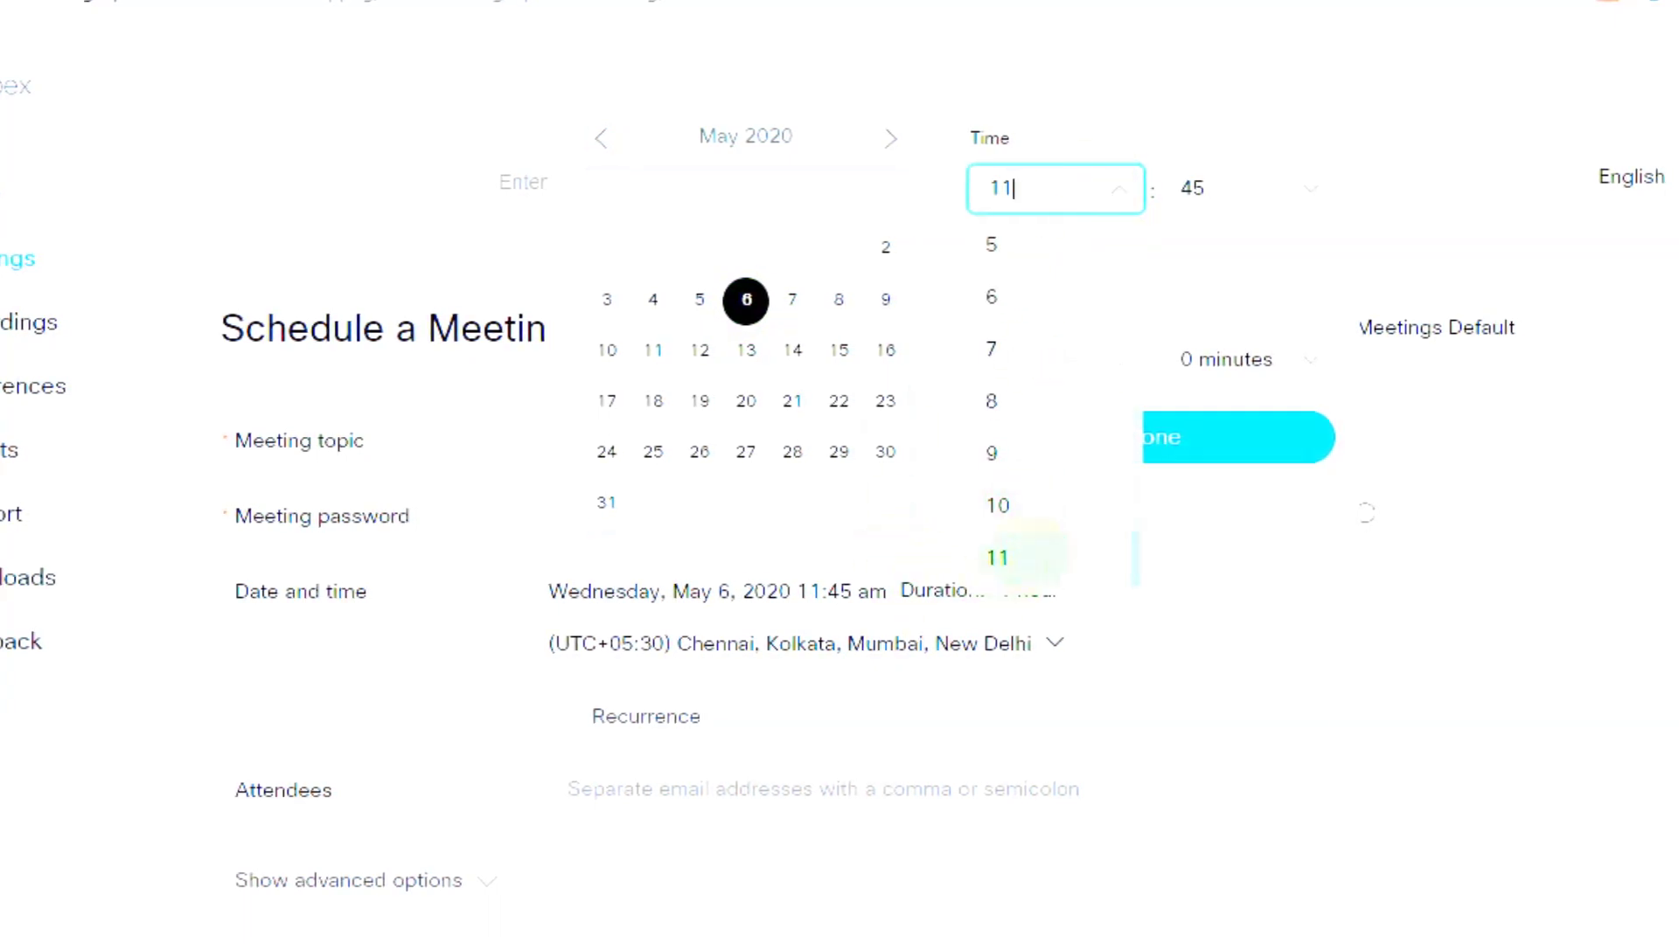
scroll(1014, 376, "up", 5)
scroll(1023, 376, "down", 5)
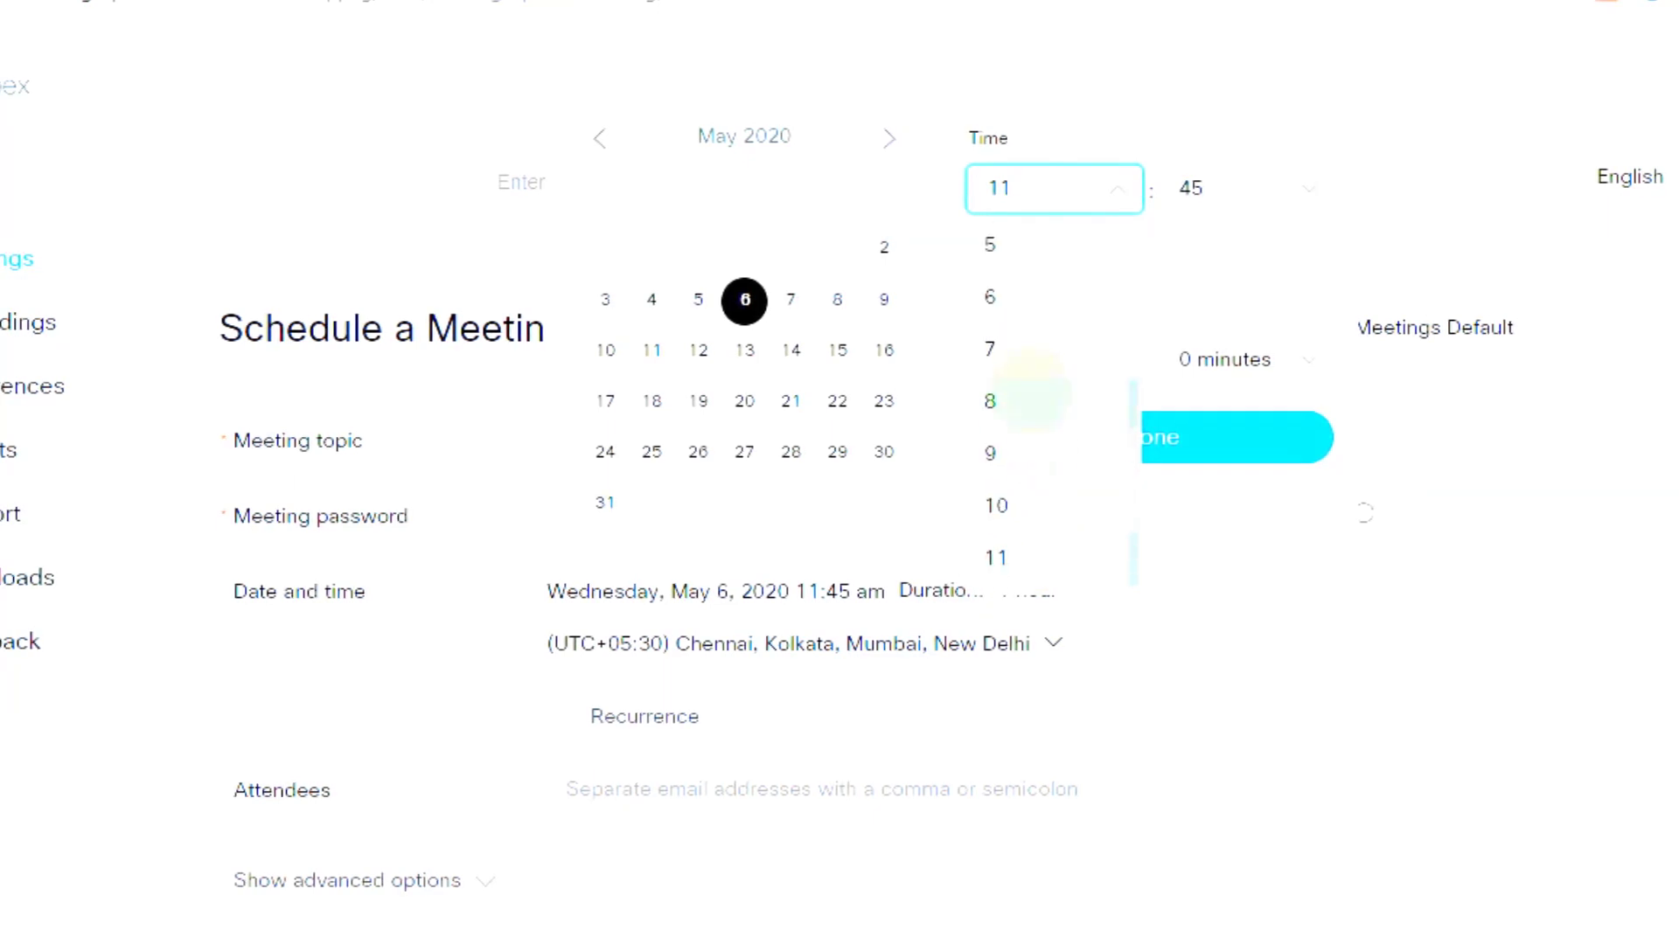
scroll(1032, 393, "up", 3)
left_click(995, 254)
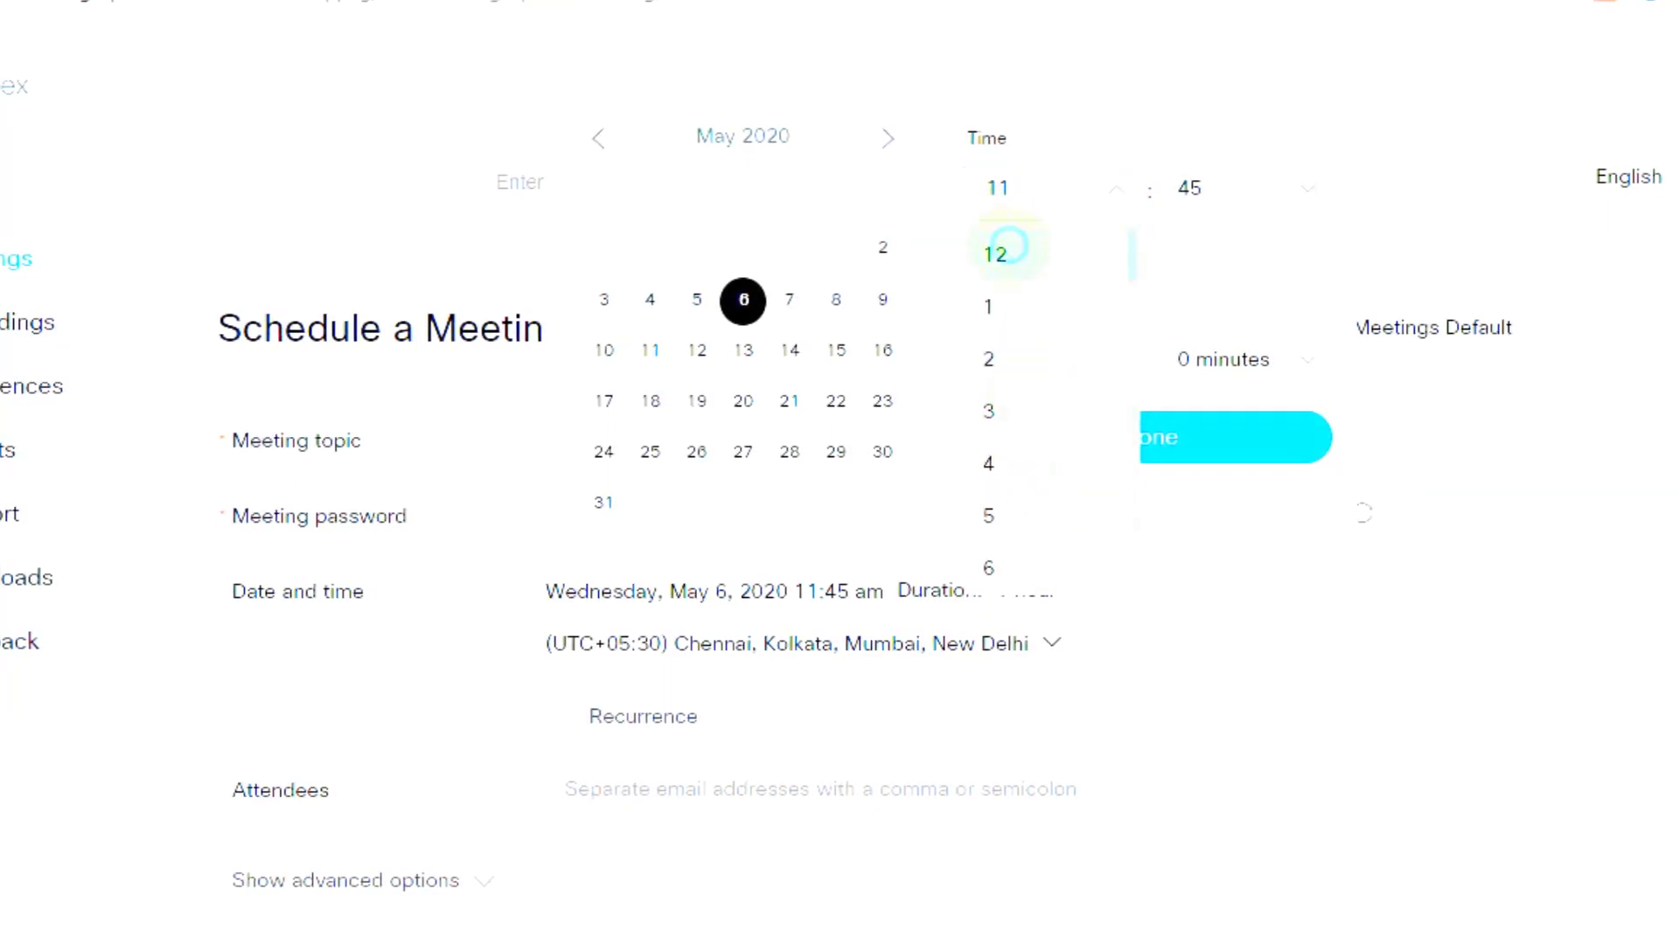
left_click(1296, 200)
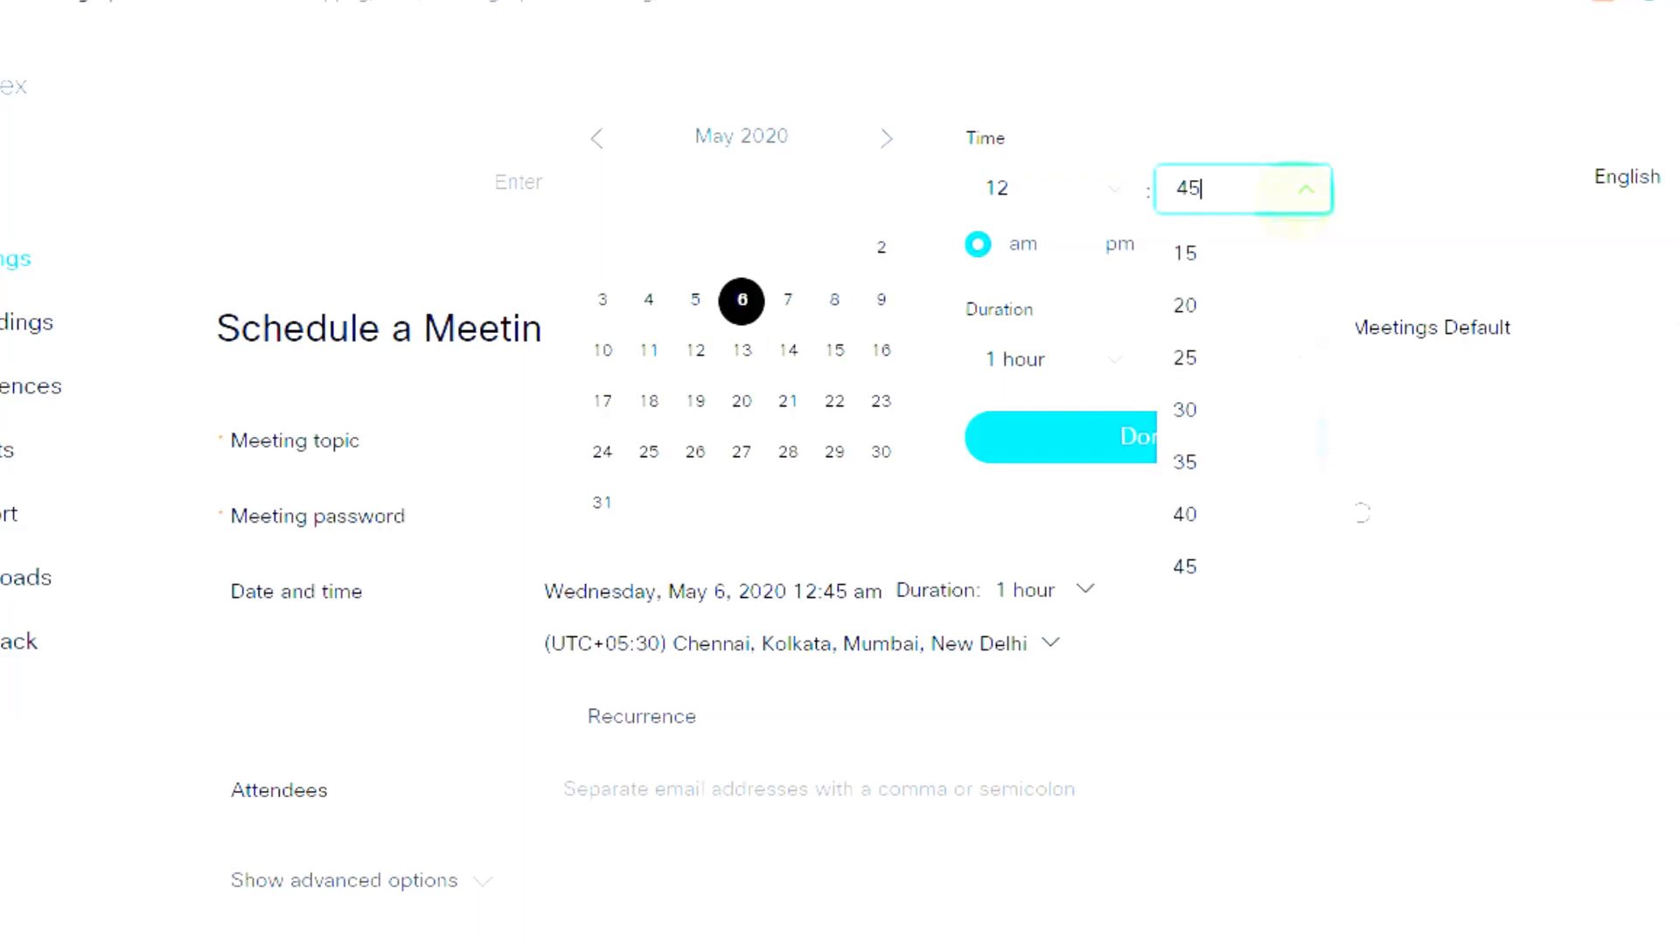
scroll(1242, 302, "up", 3)
left_click(1187, 254)
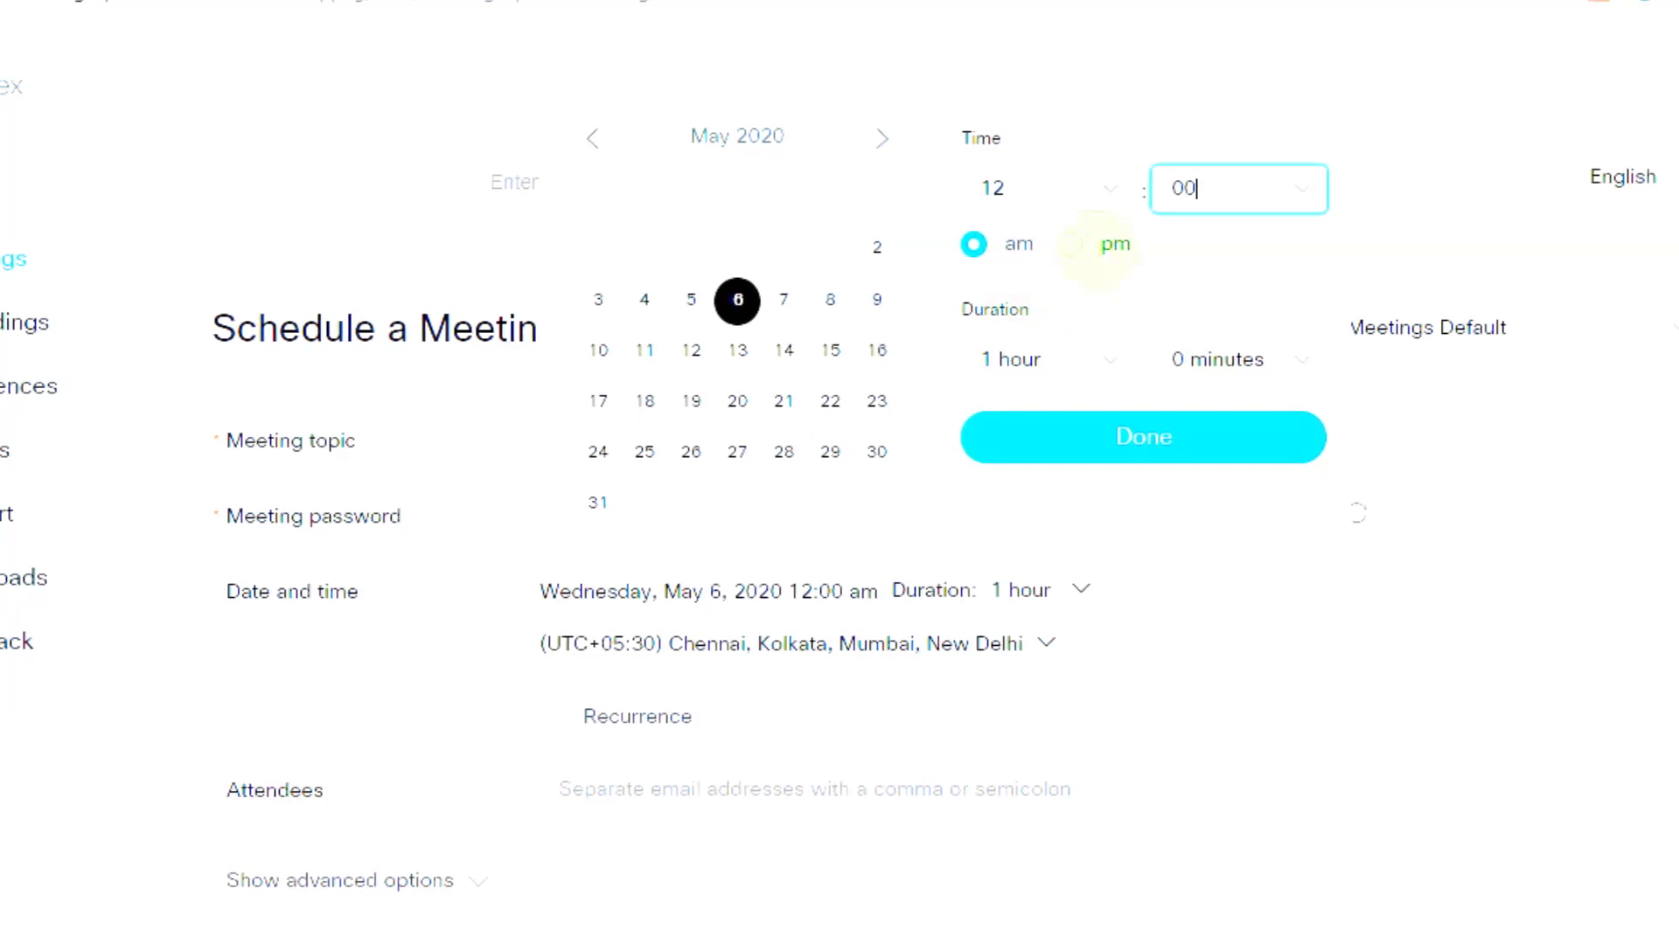
left_click(1068, 245)
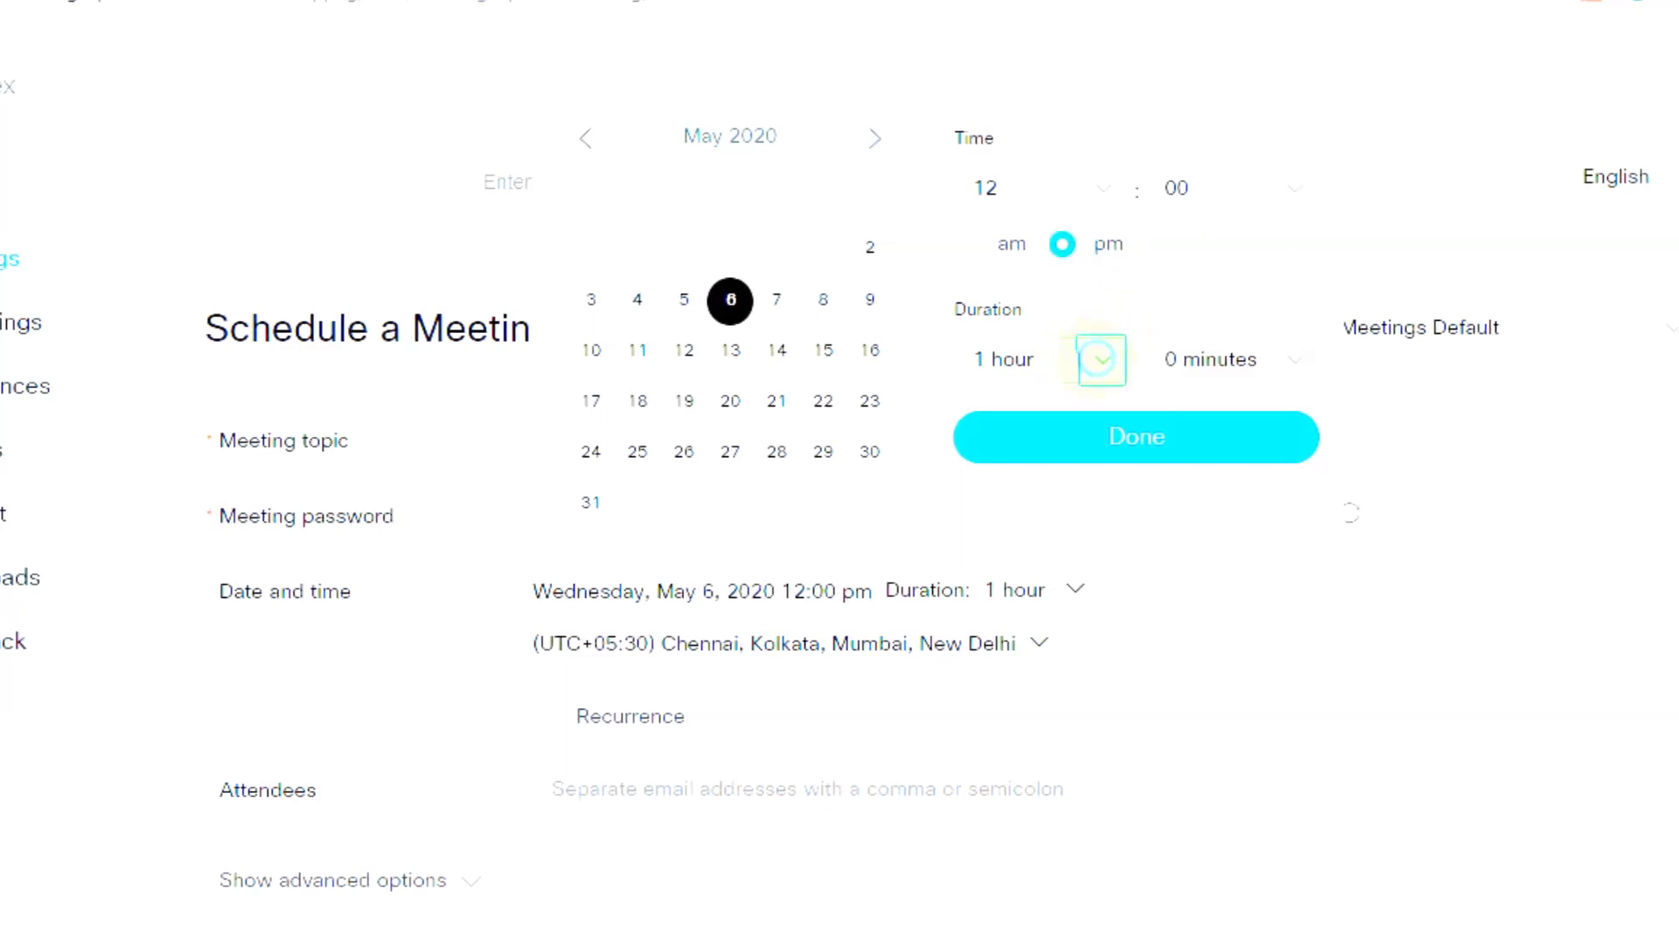
- Set the meeting duration to 1 hour 0 minutes and confirm the schedule
left_click(1101, 360)
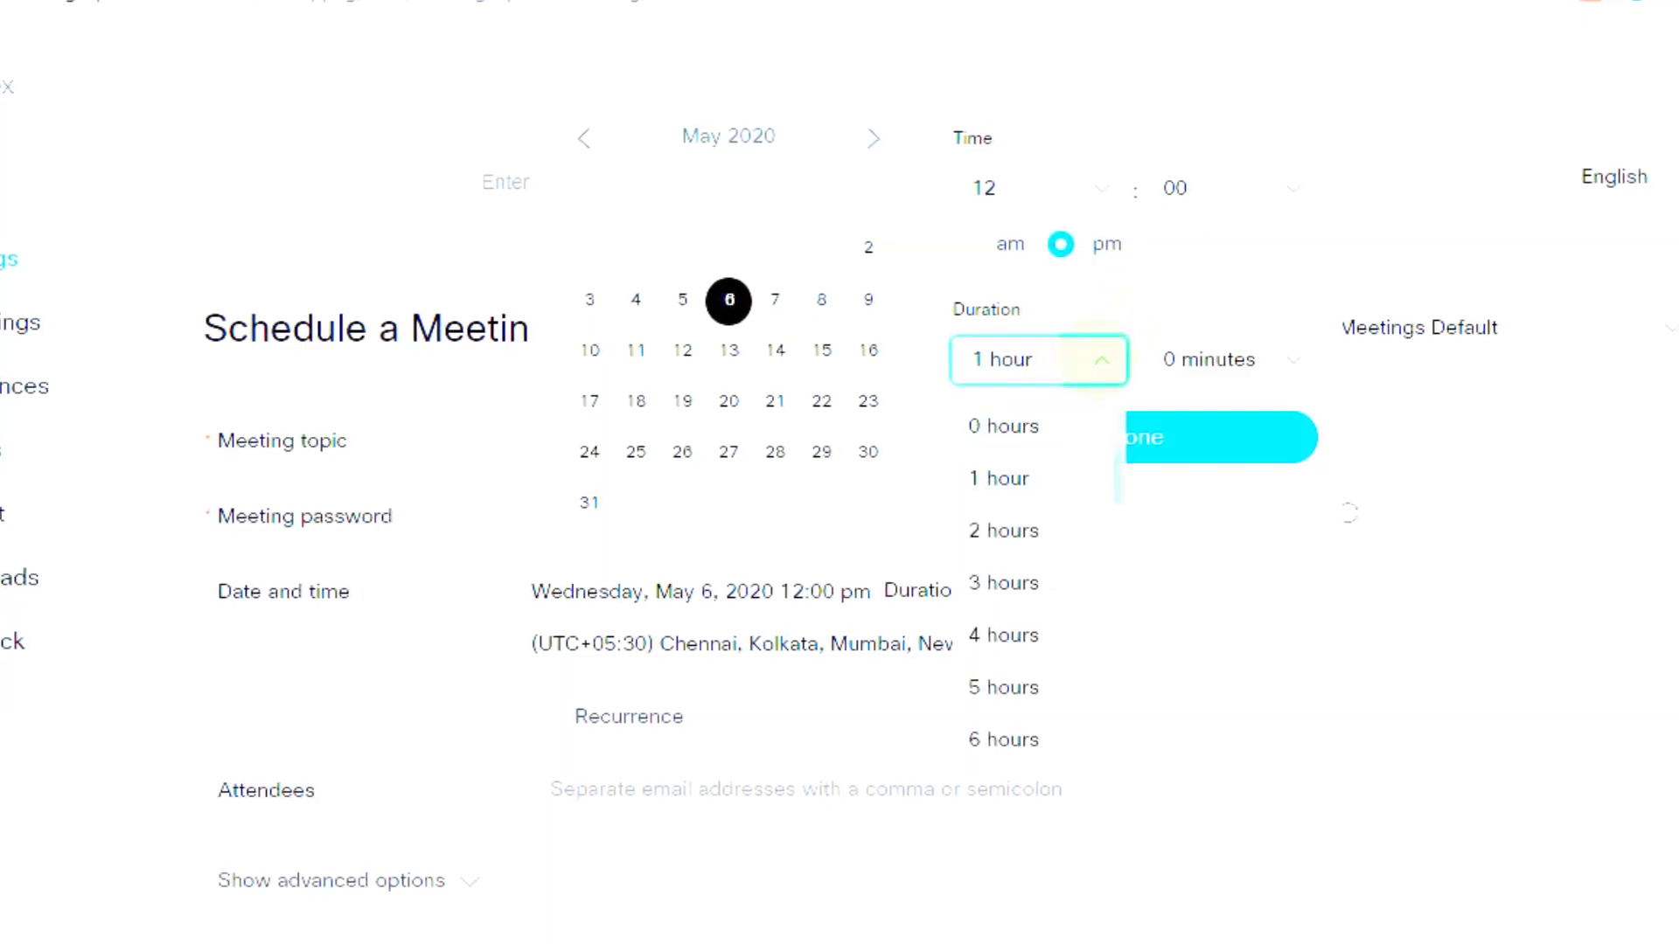
left_click(1039, 440)
left_click(1253, 358)
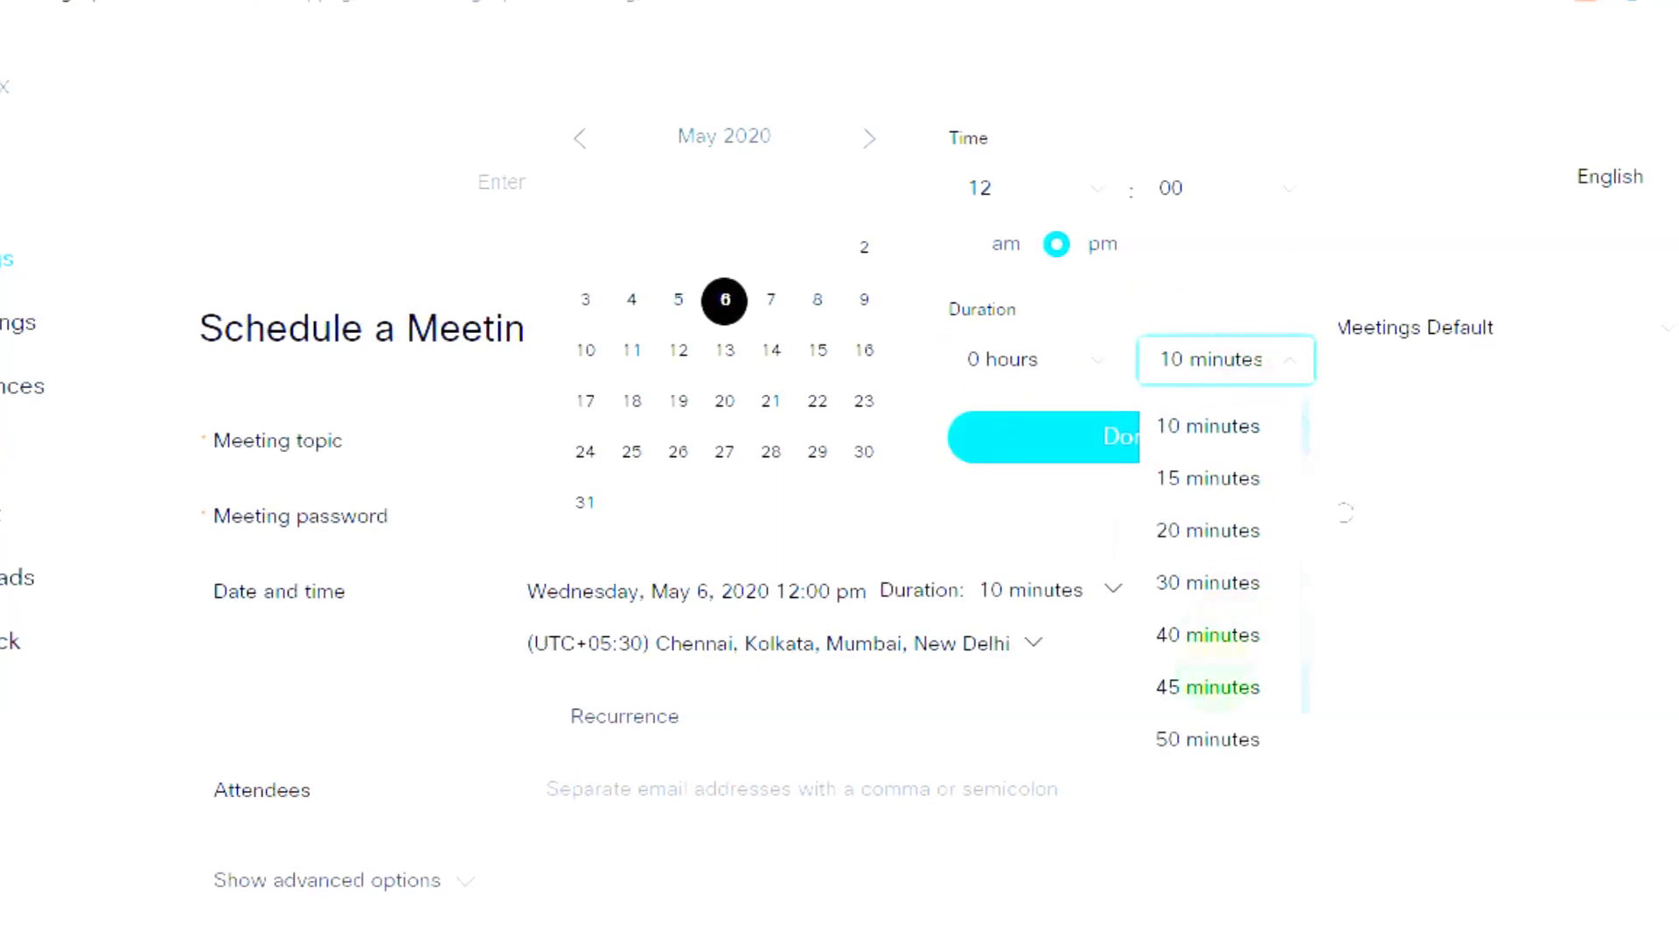
left_click(1212, 636)
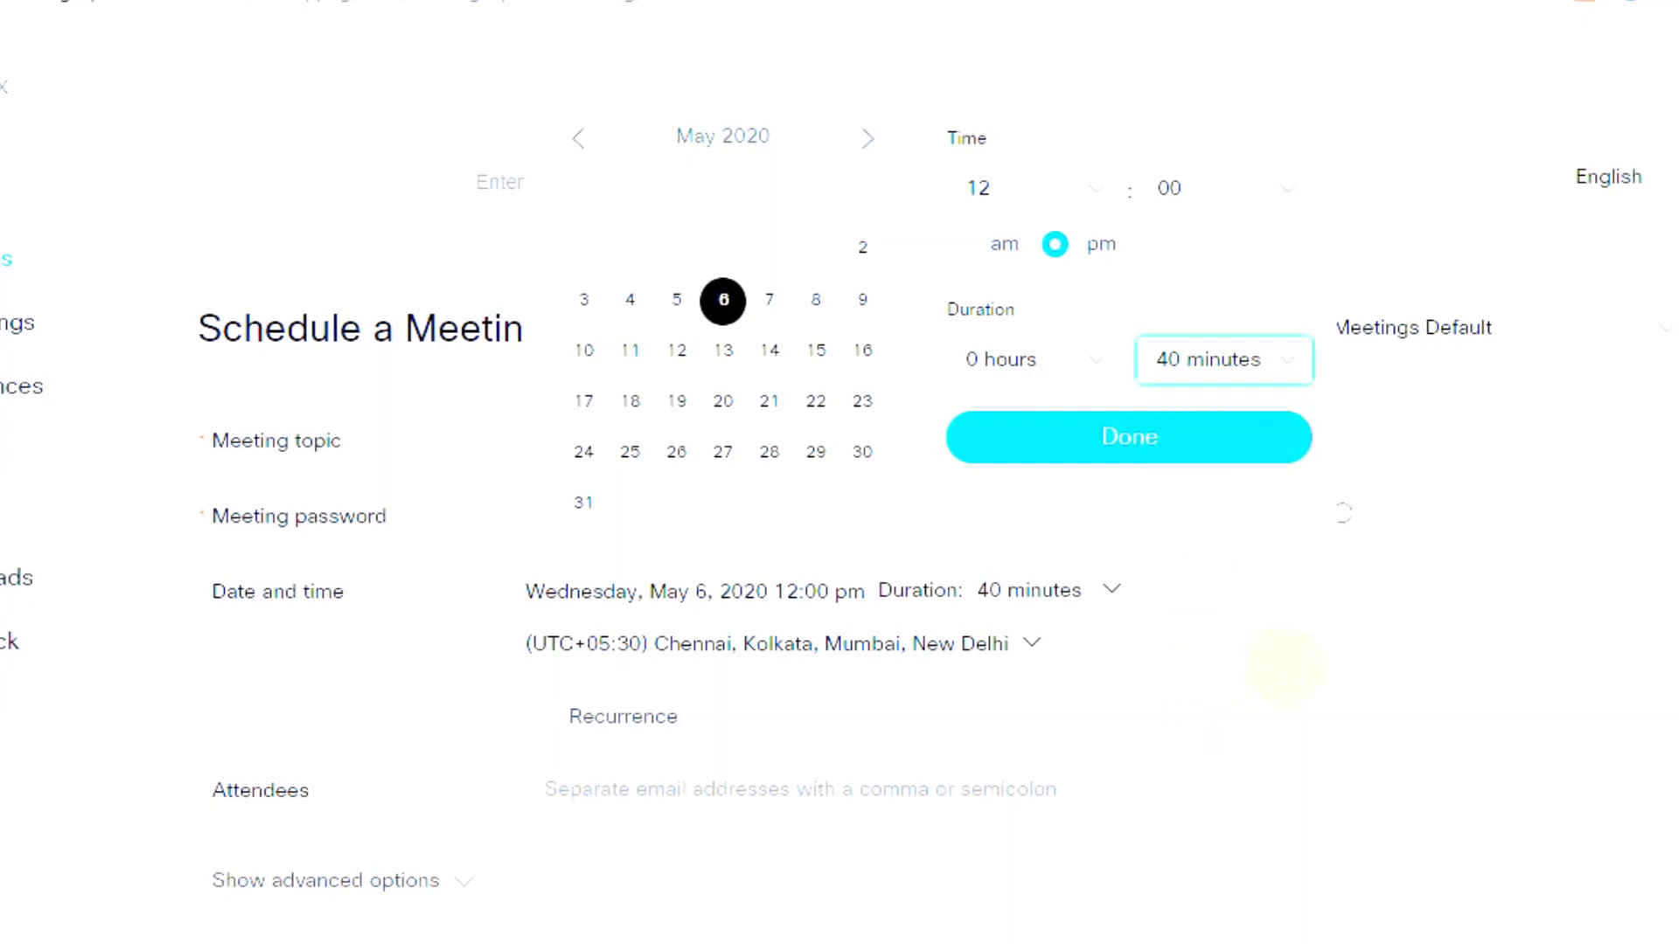
left_click(1224, 359)
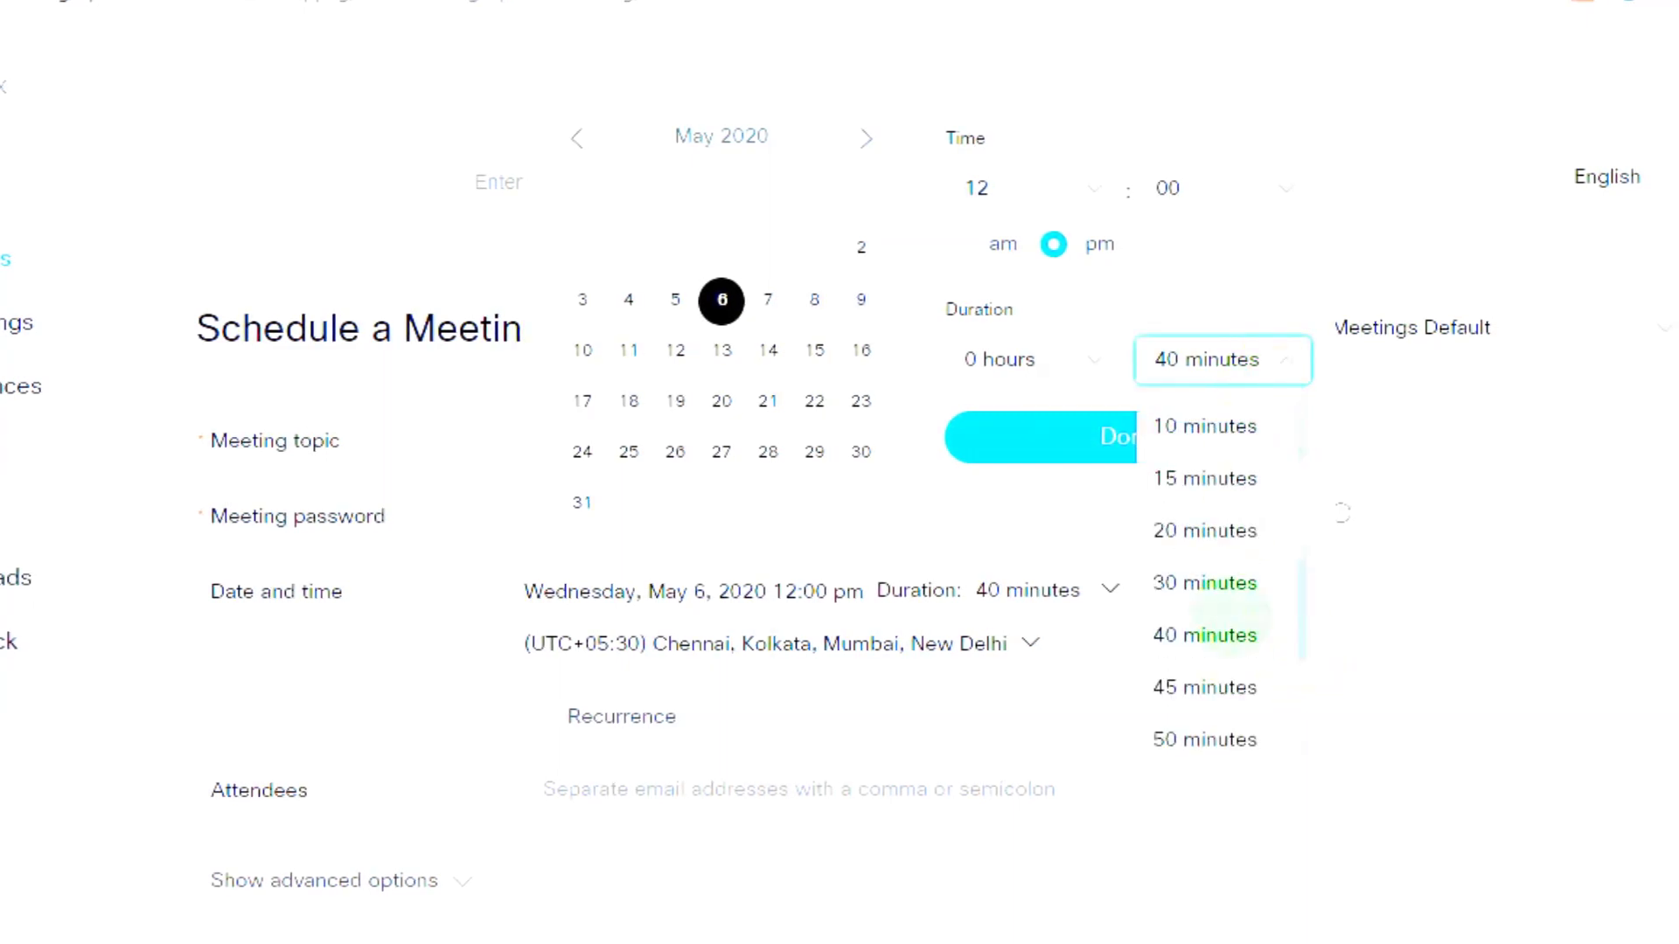
left_click(1224, 687)
left_click(1066, 361)
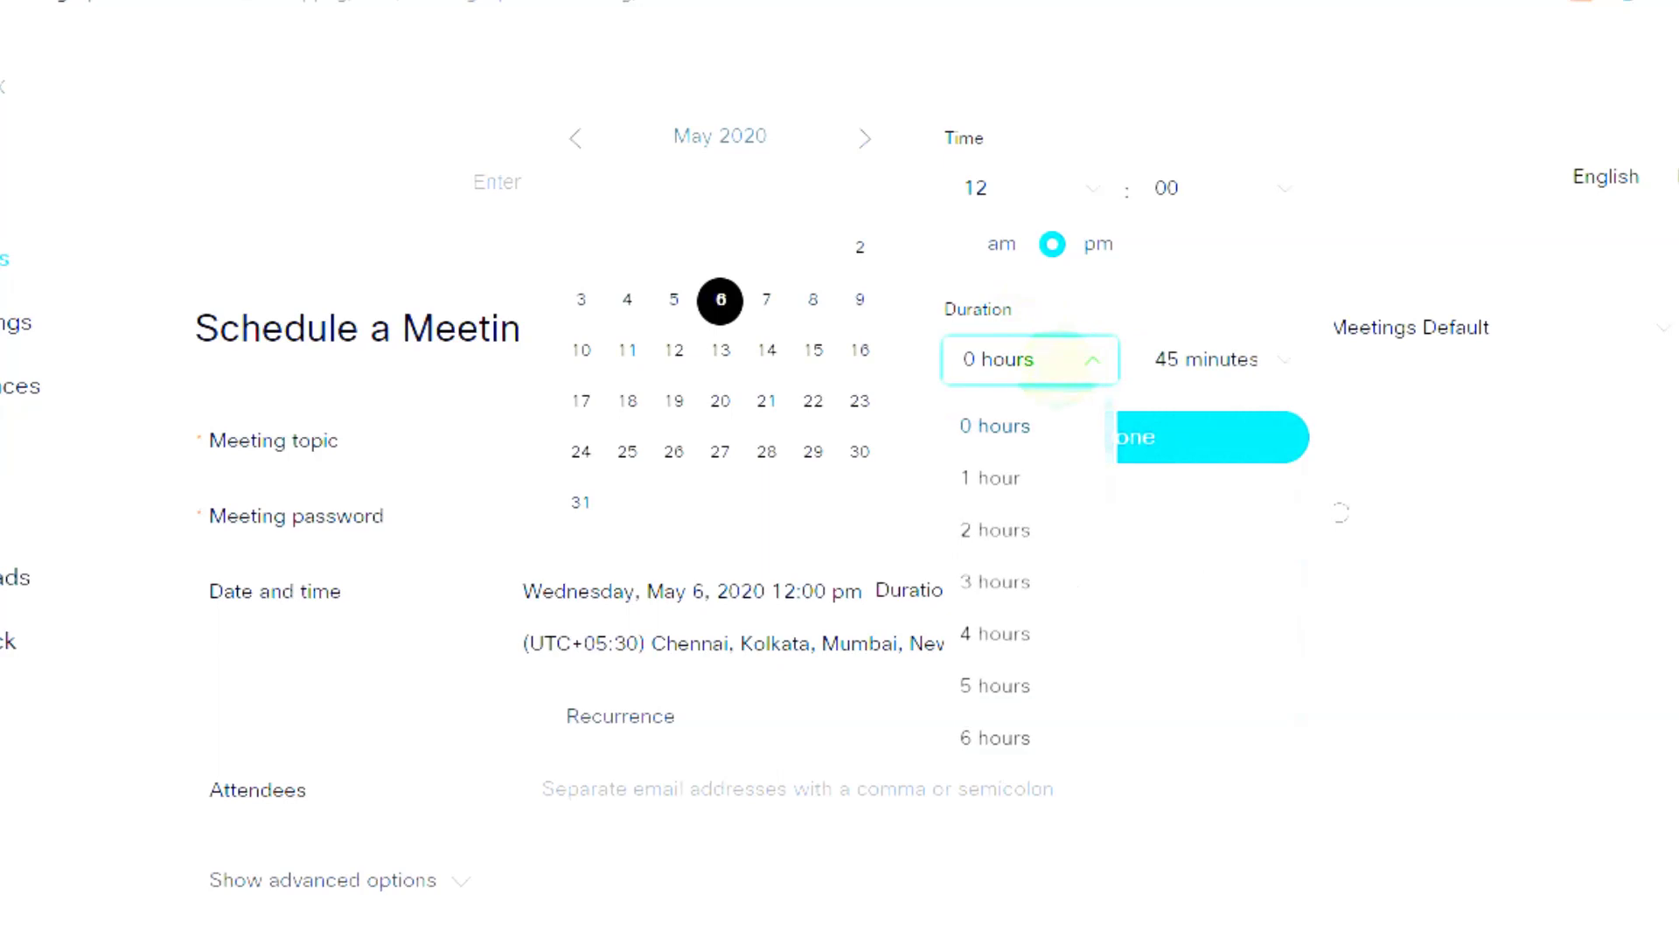
left_click(992, 478)
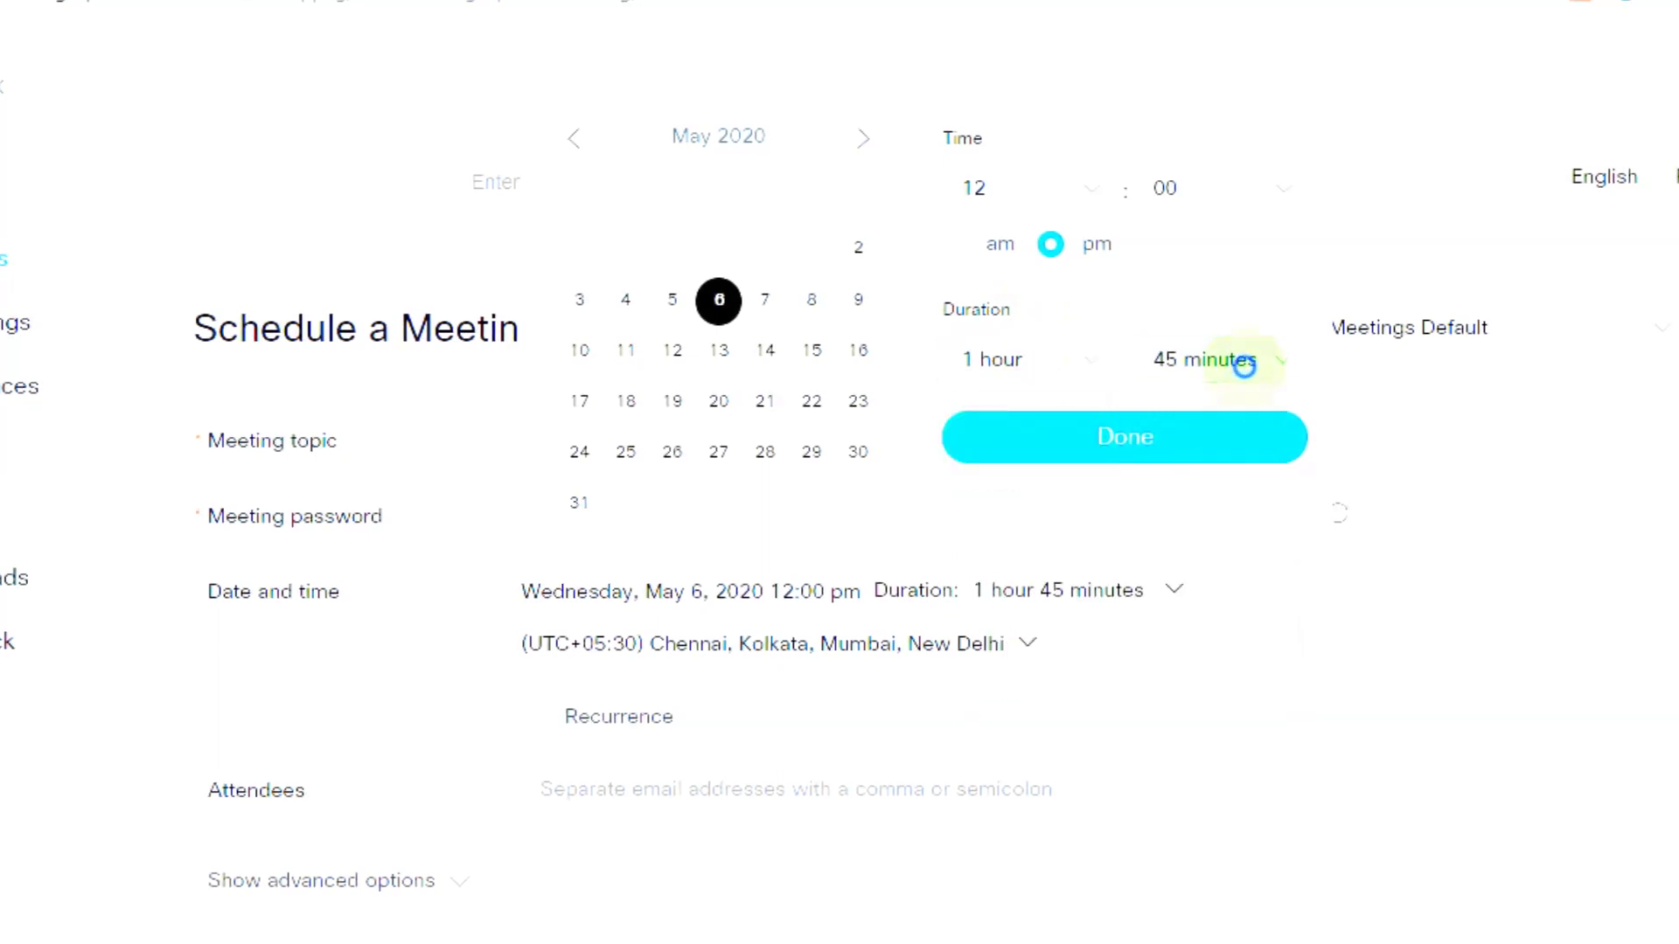
left_click(1241, 362)
left_click(1198, 425)
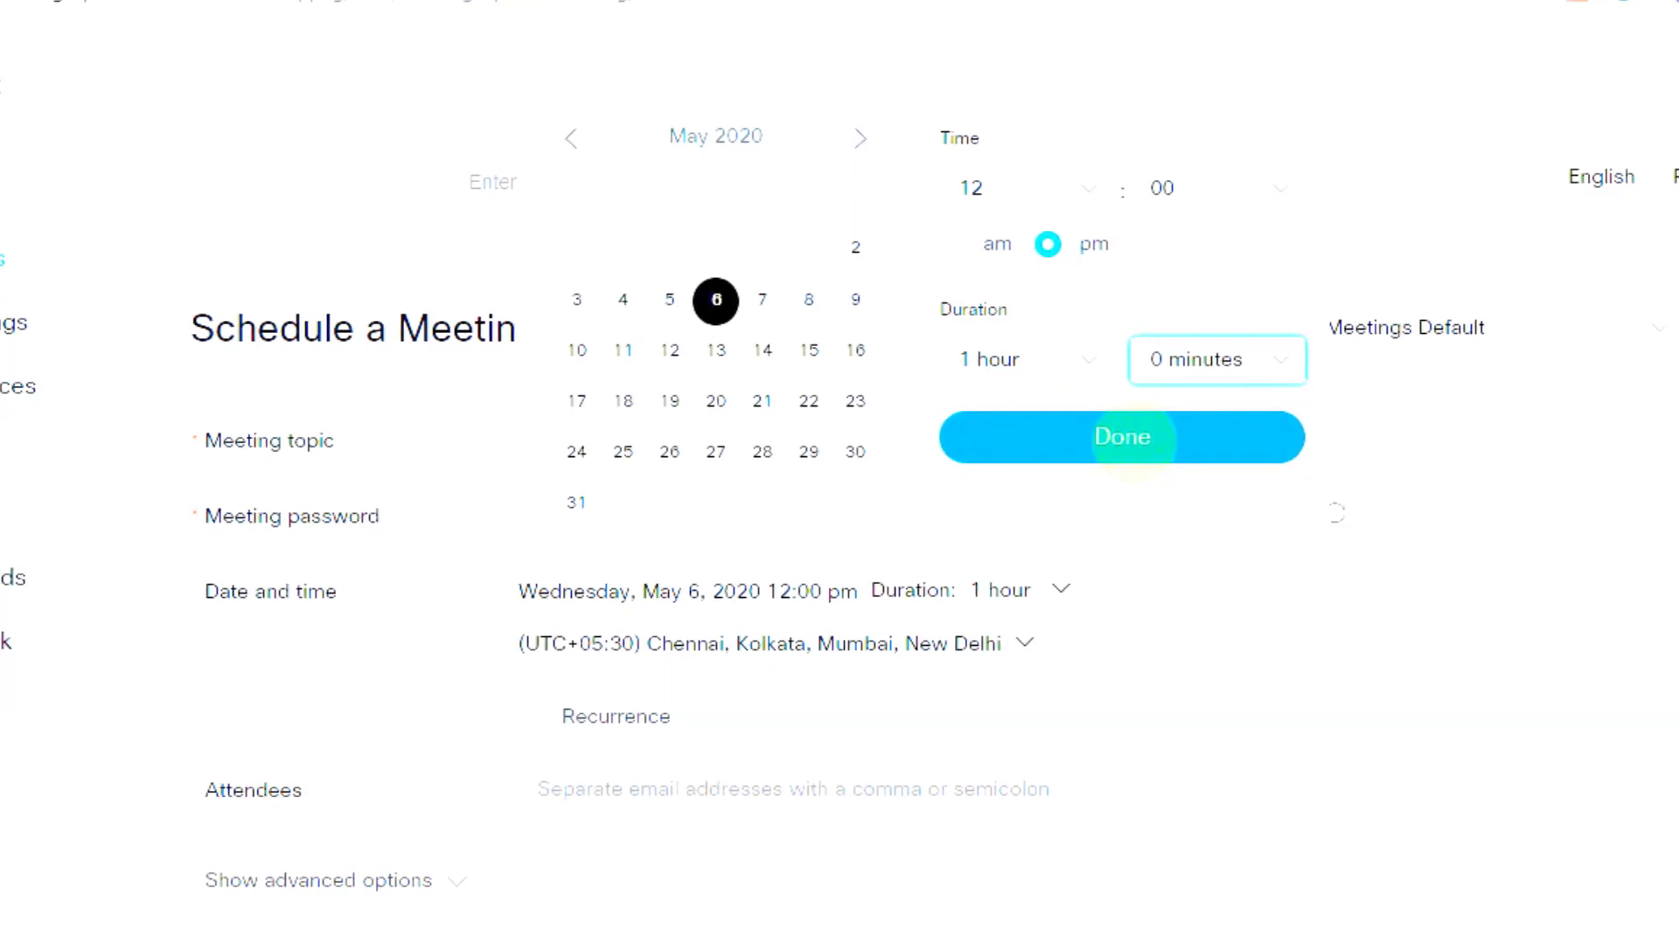
left_click(1126, 437)
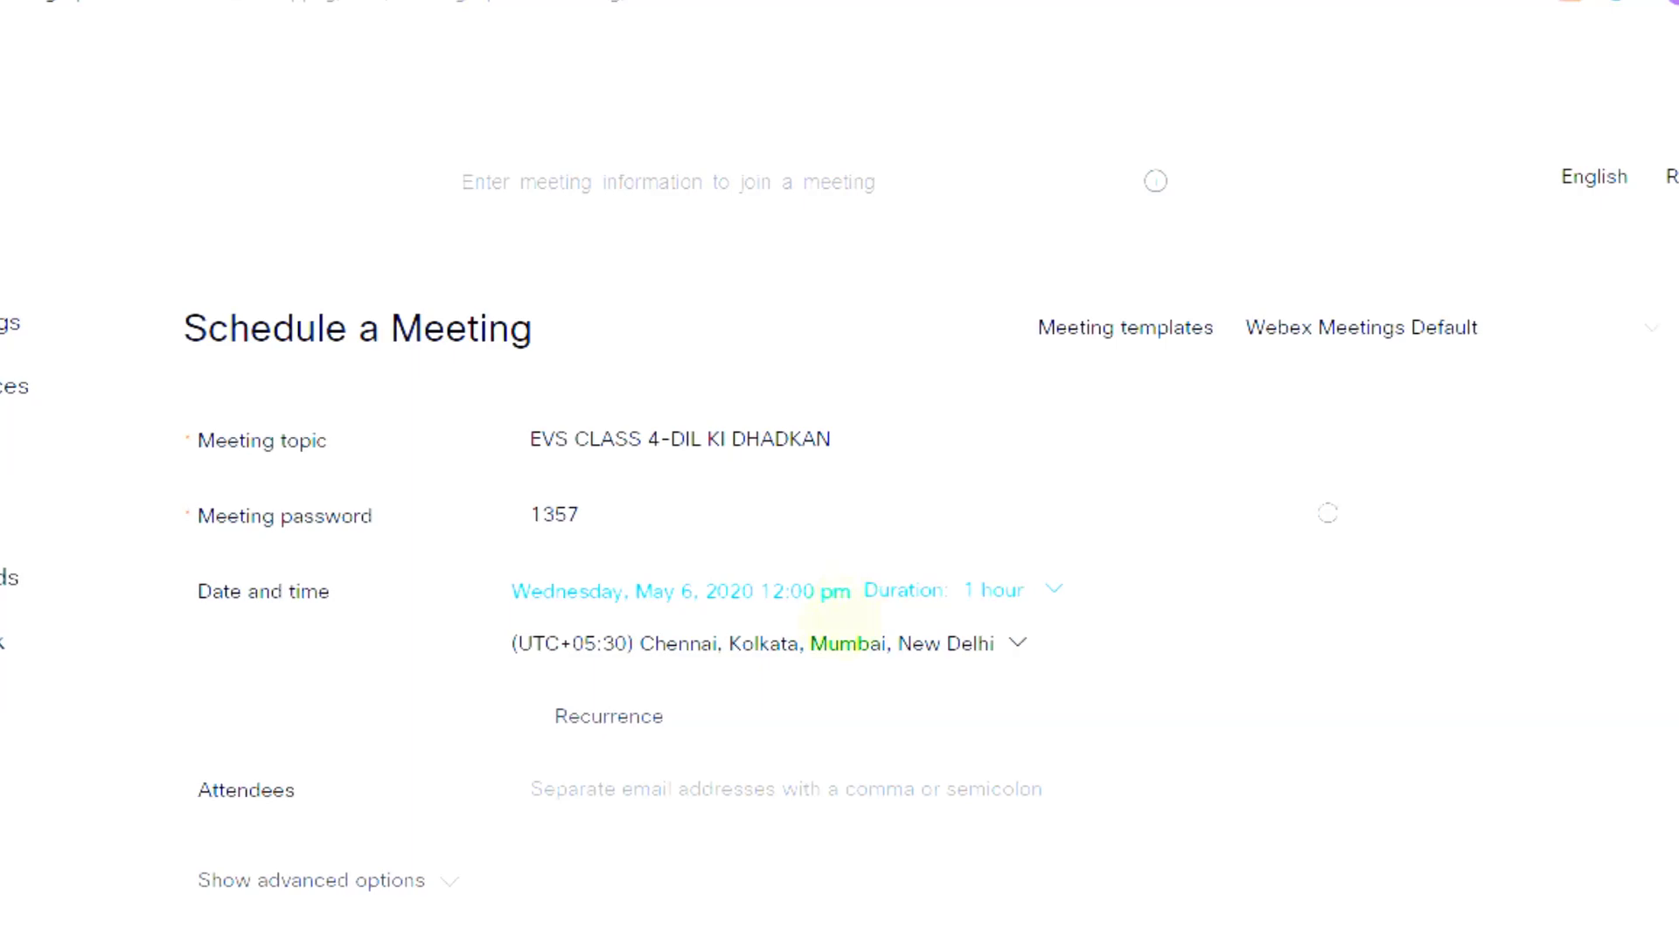
- Schedule the EVS CLASS 4-DIL KI DHADKAN meeting with the chosen settings
scroll(817, 618, "down", 3)
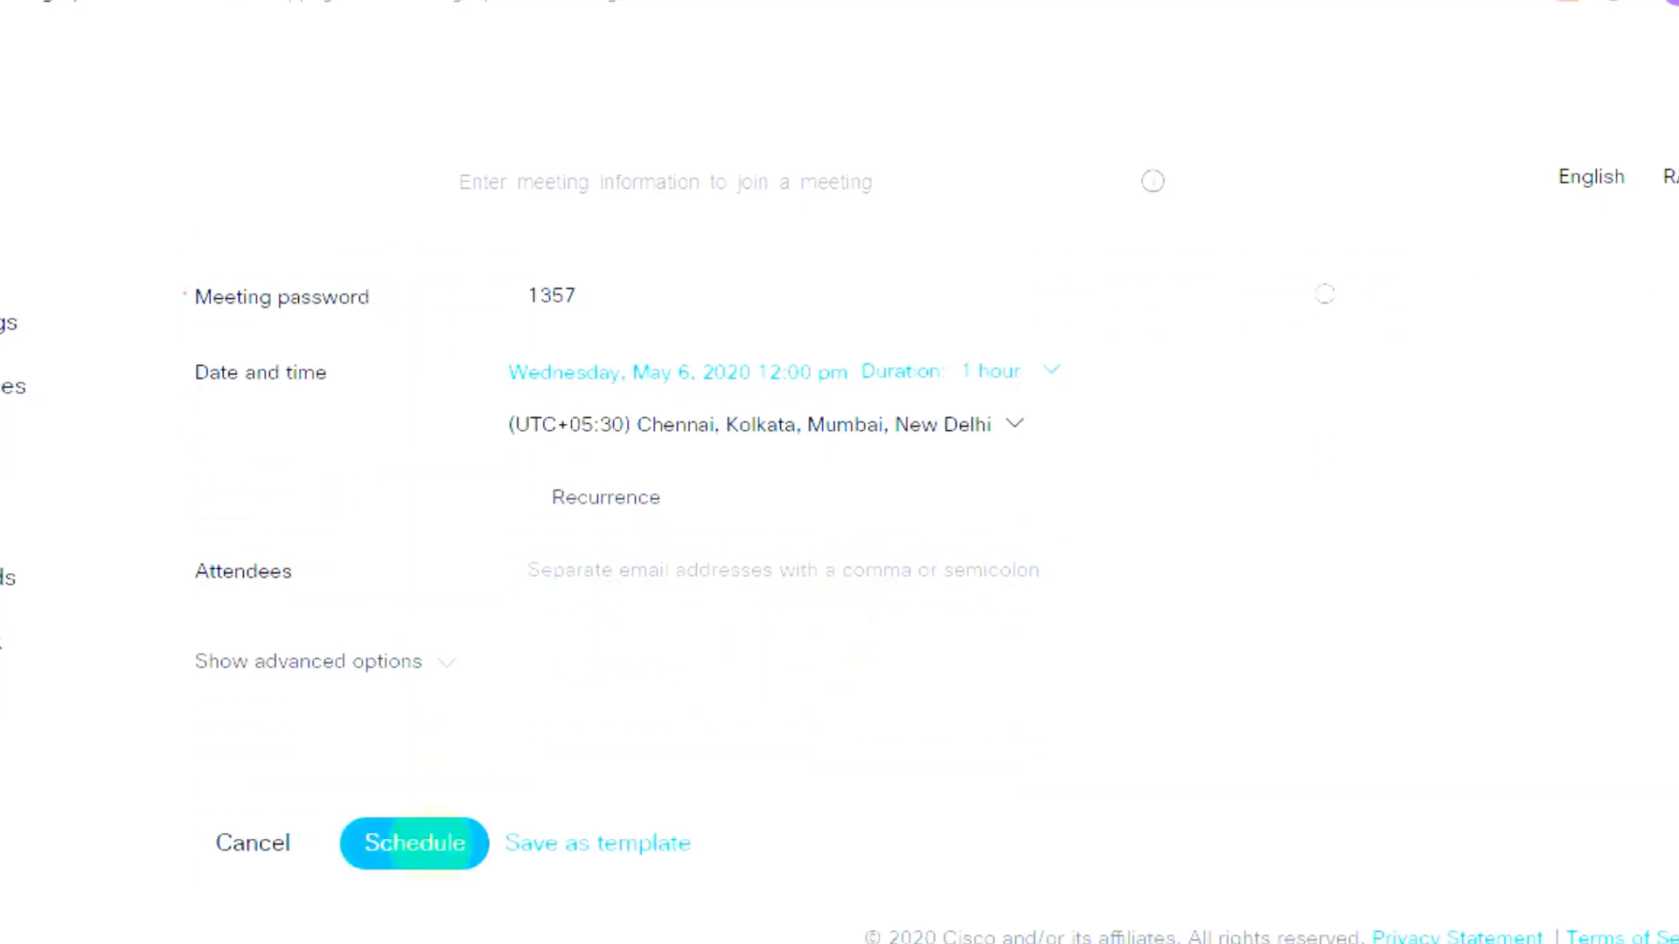
left_click(413, 843)
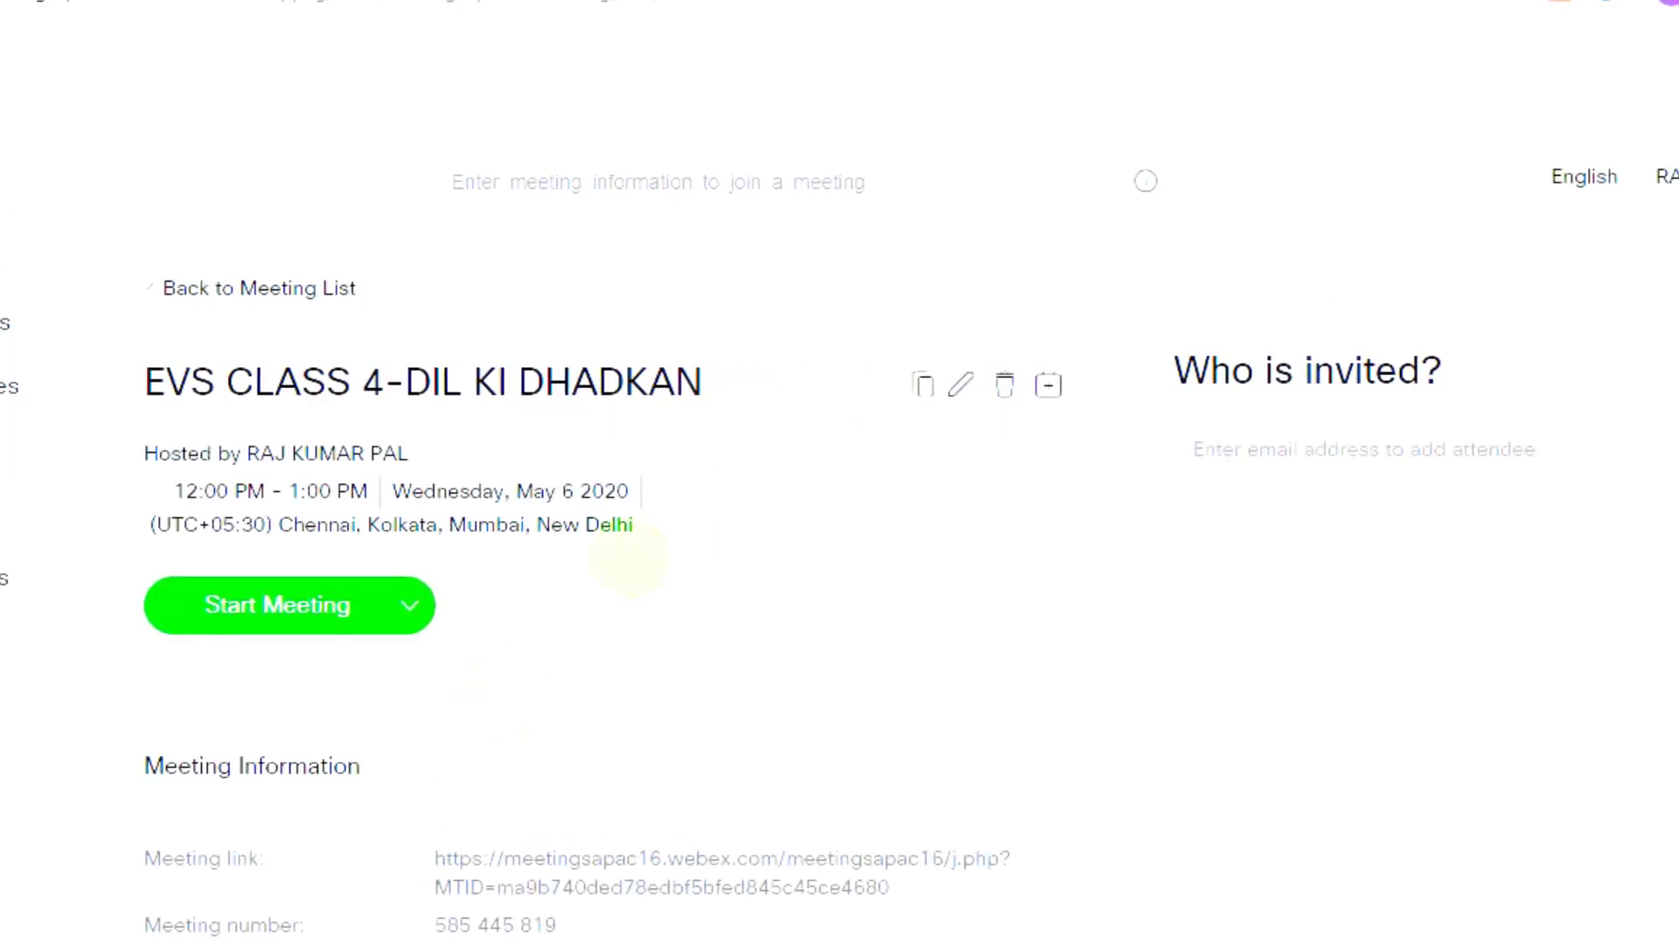
- Copy the meeting's details and review its Meeting Information link and join options
left_click(407, 605)
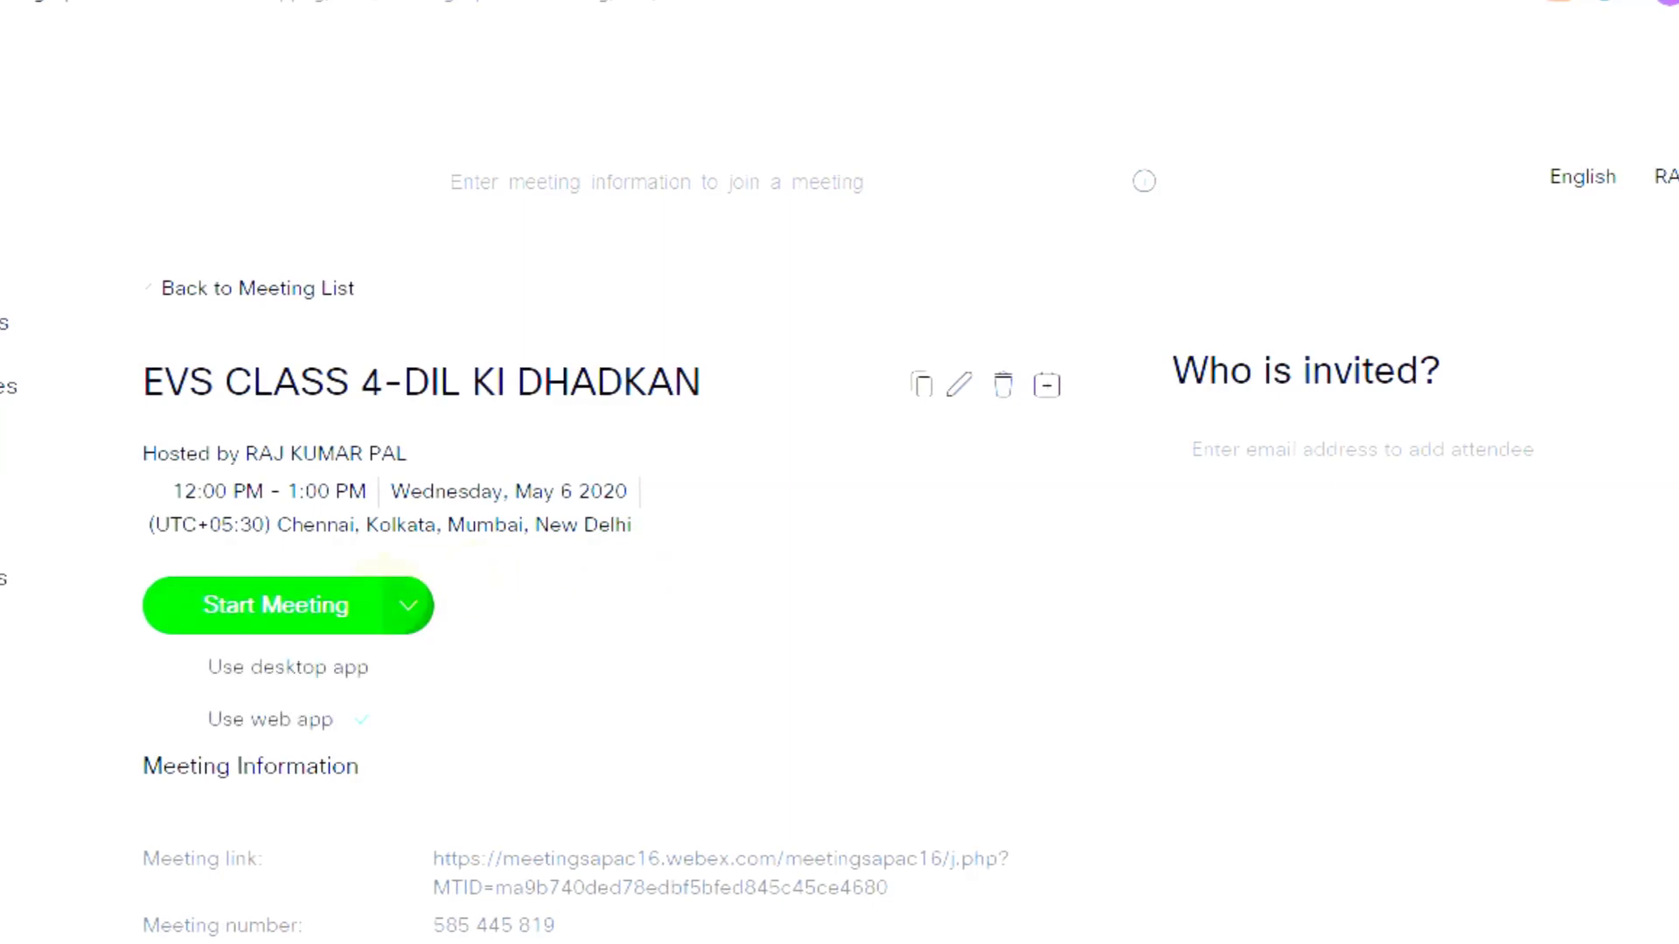
left_click(387, 570)
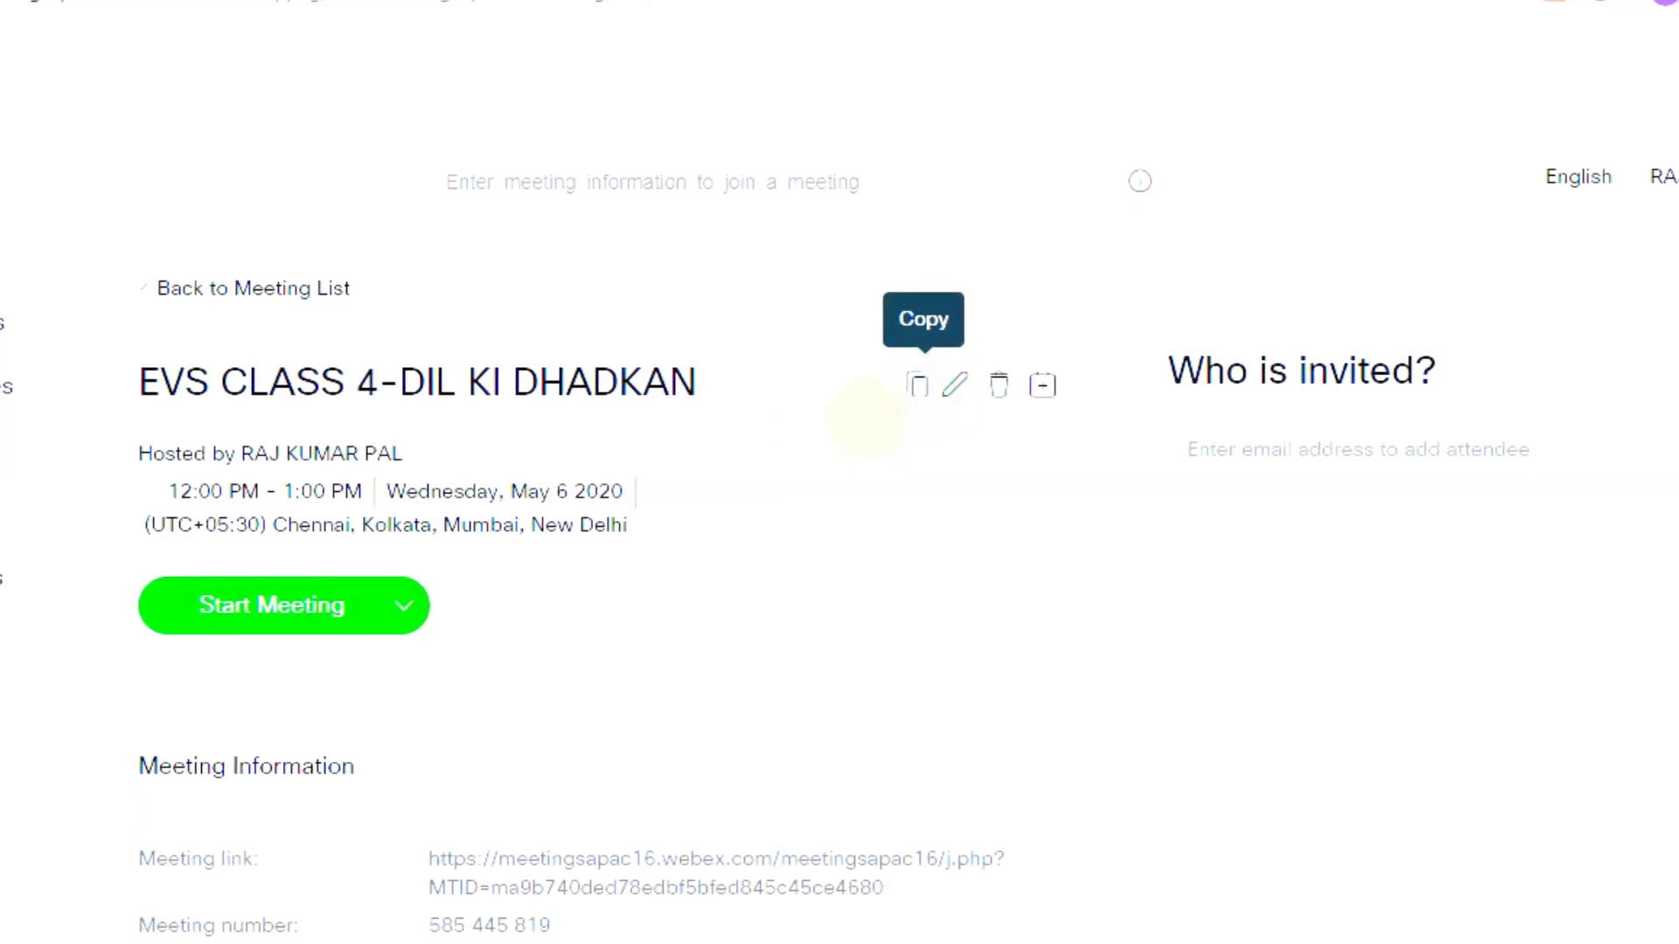
left_click(916, 384)
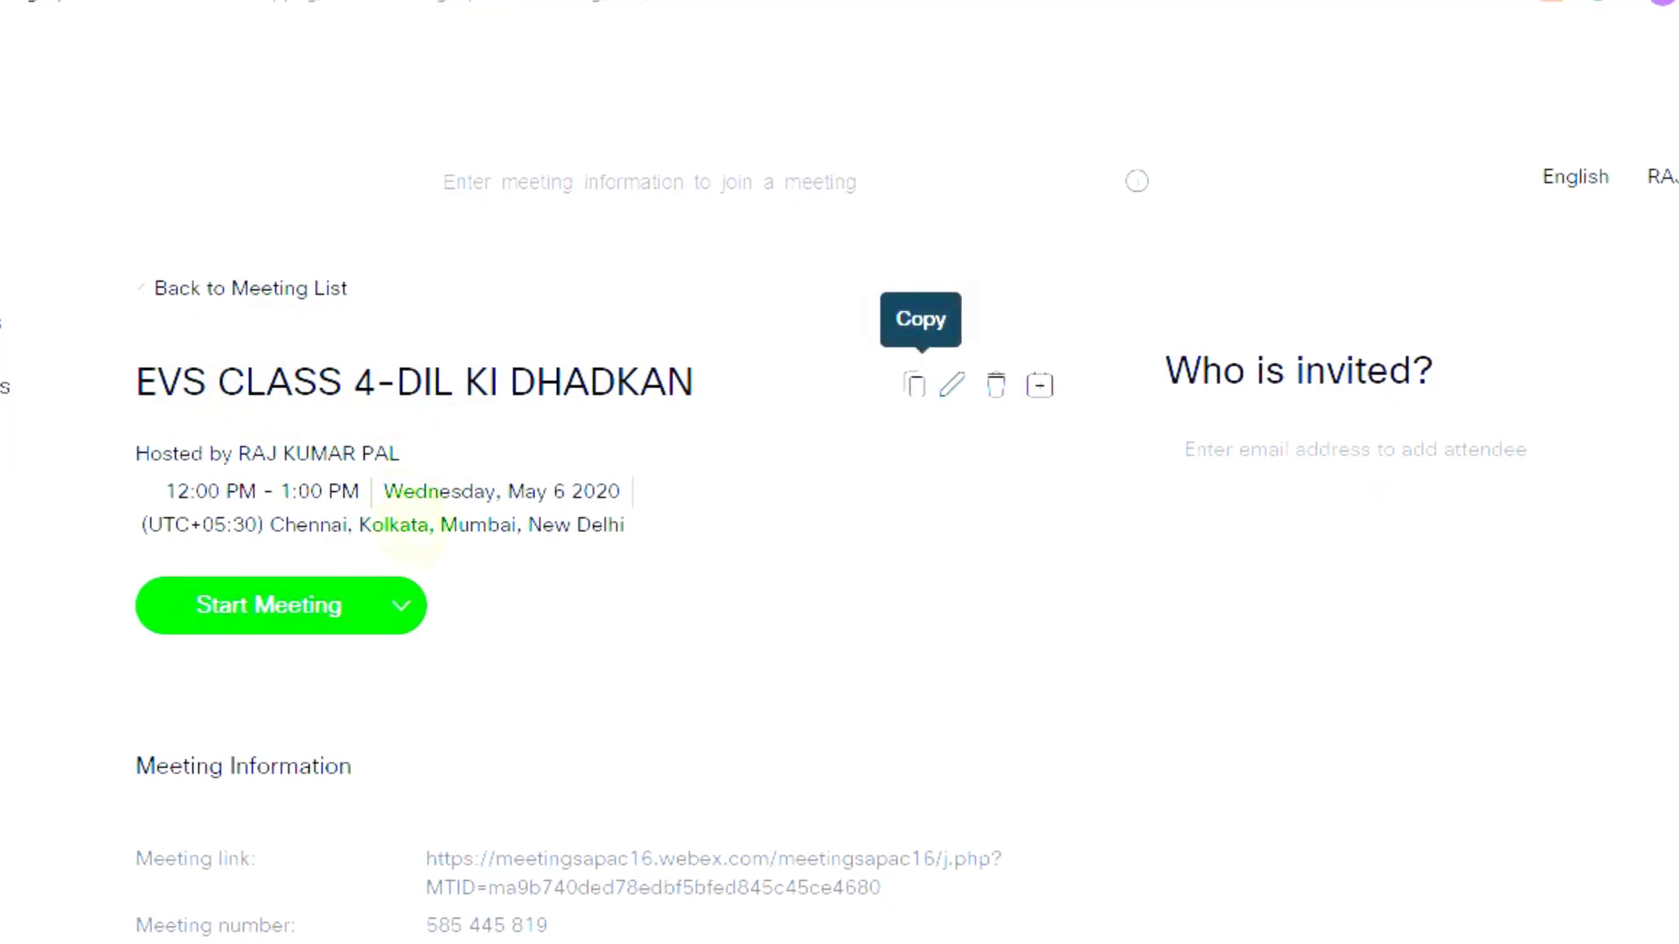
scroll(395, 525, "down", 3)
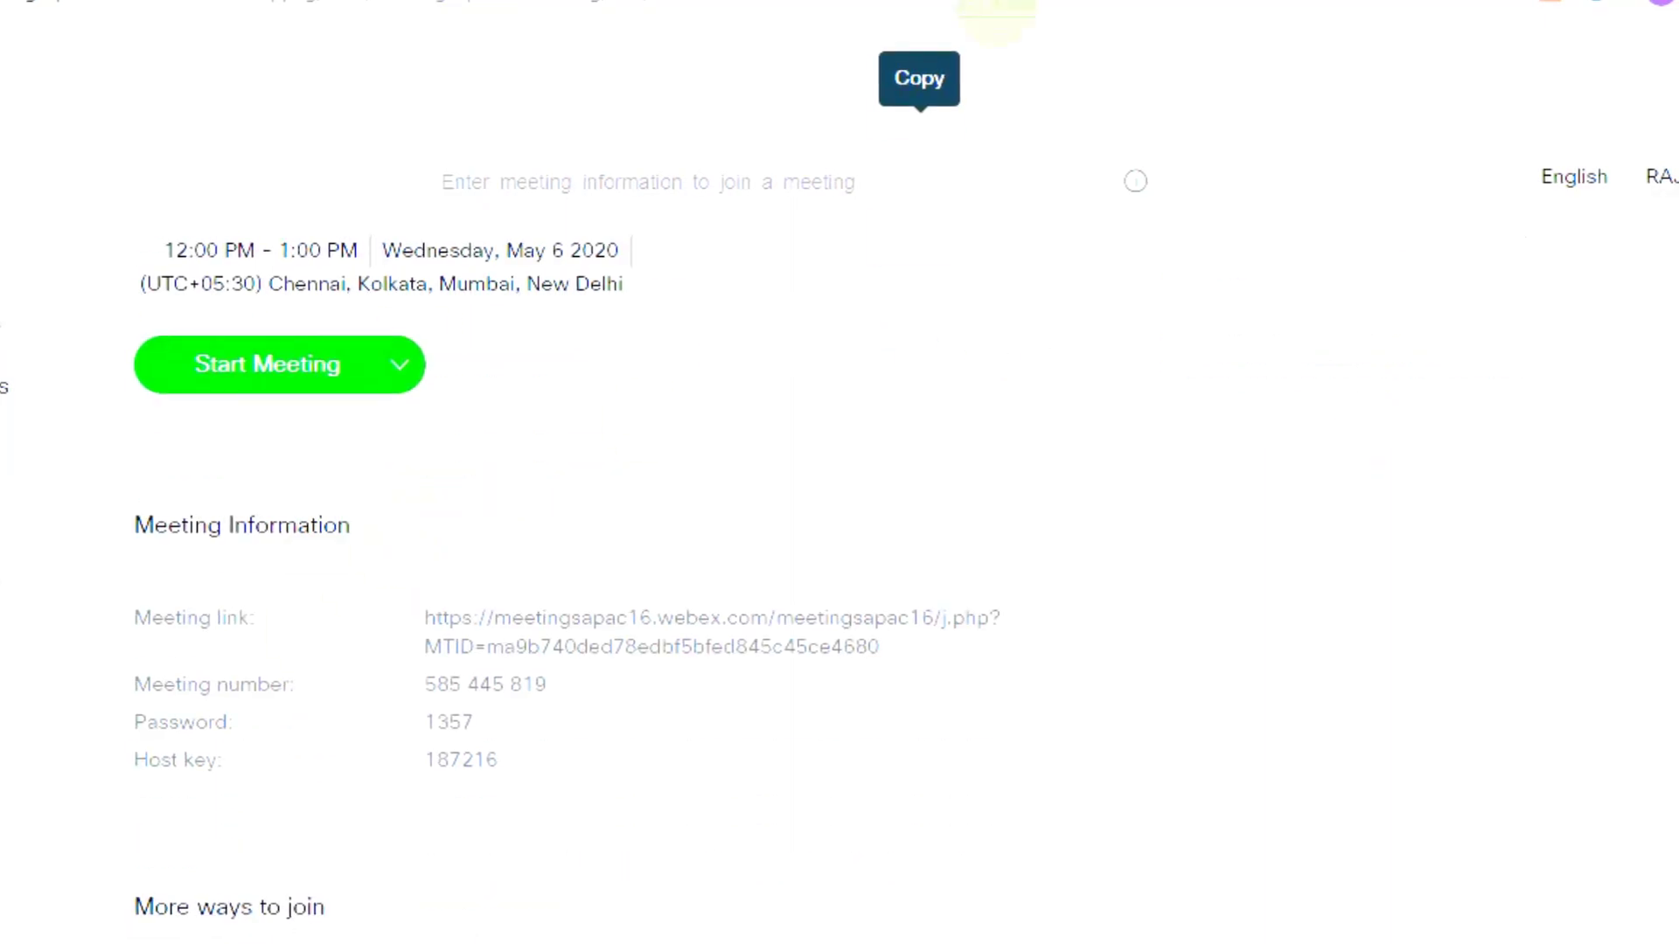
triple_click(446, 632)
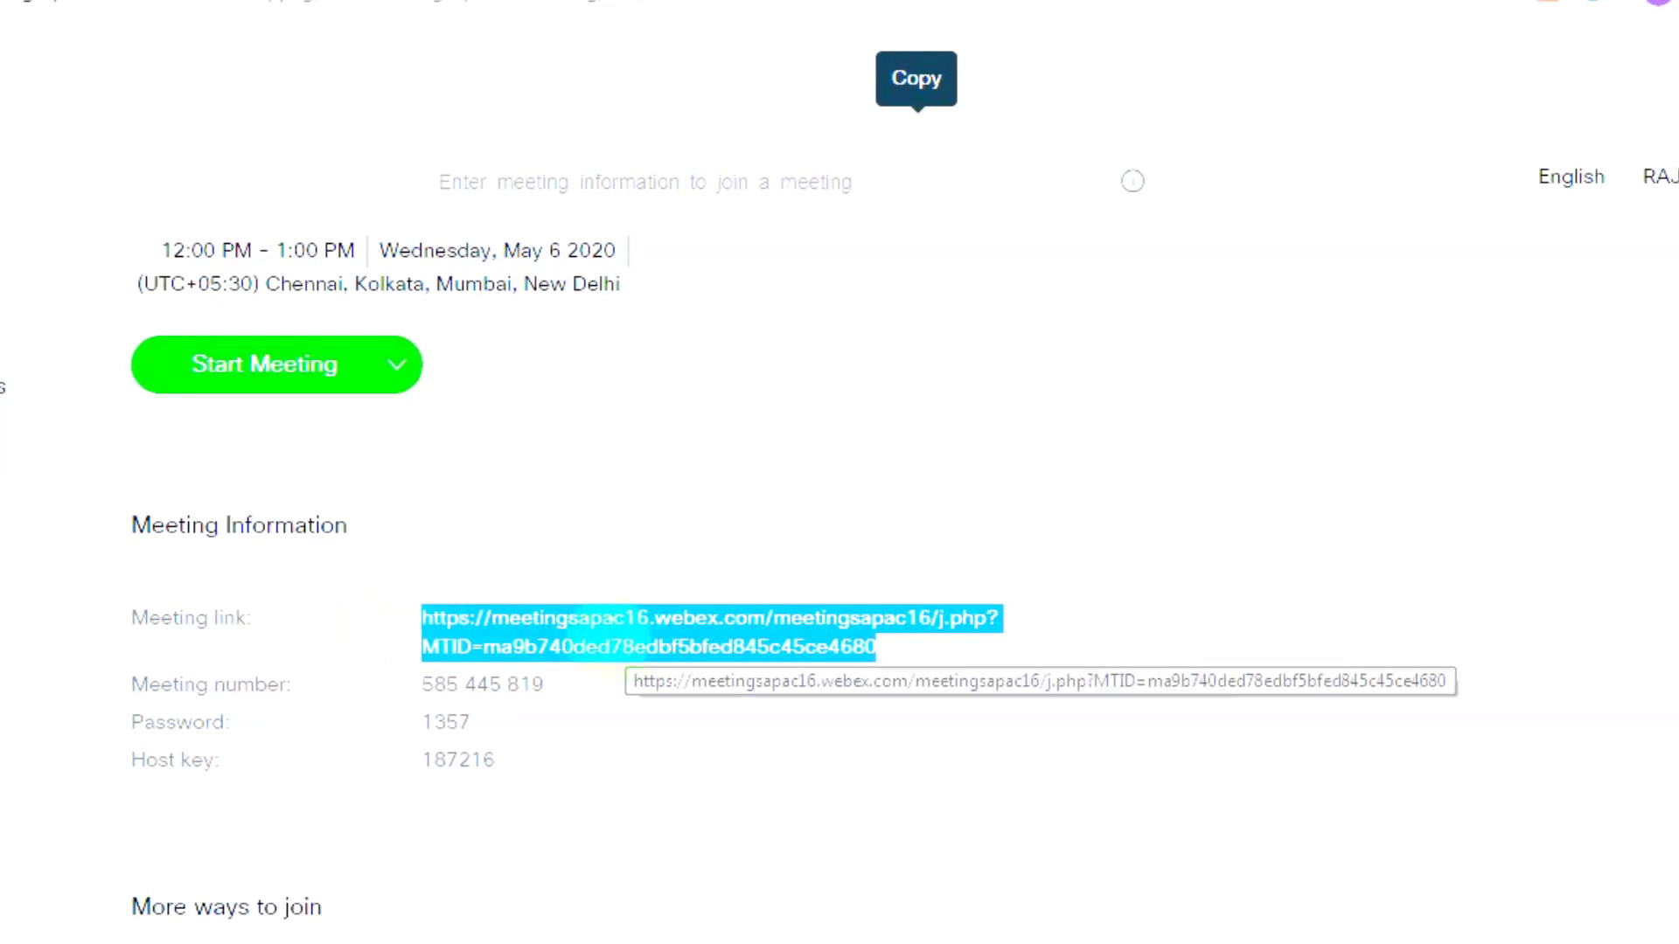
left_click(836, 520)
scroll(836, 520, "up", 3)
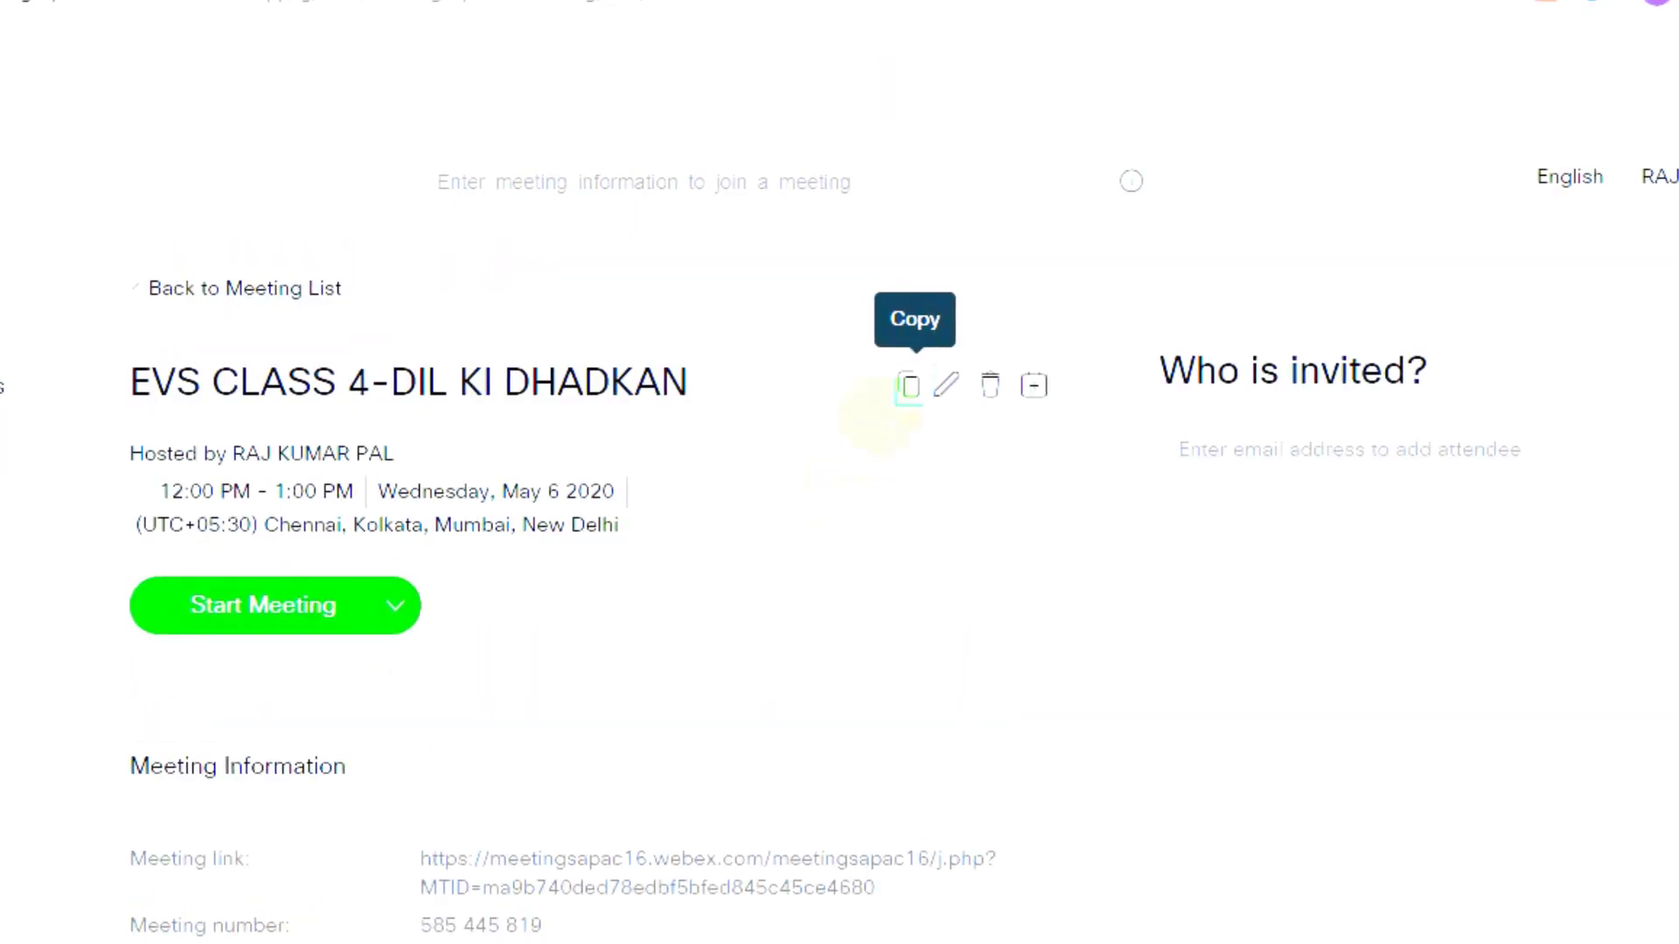
scroll(673, 724, "down", 5)
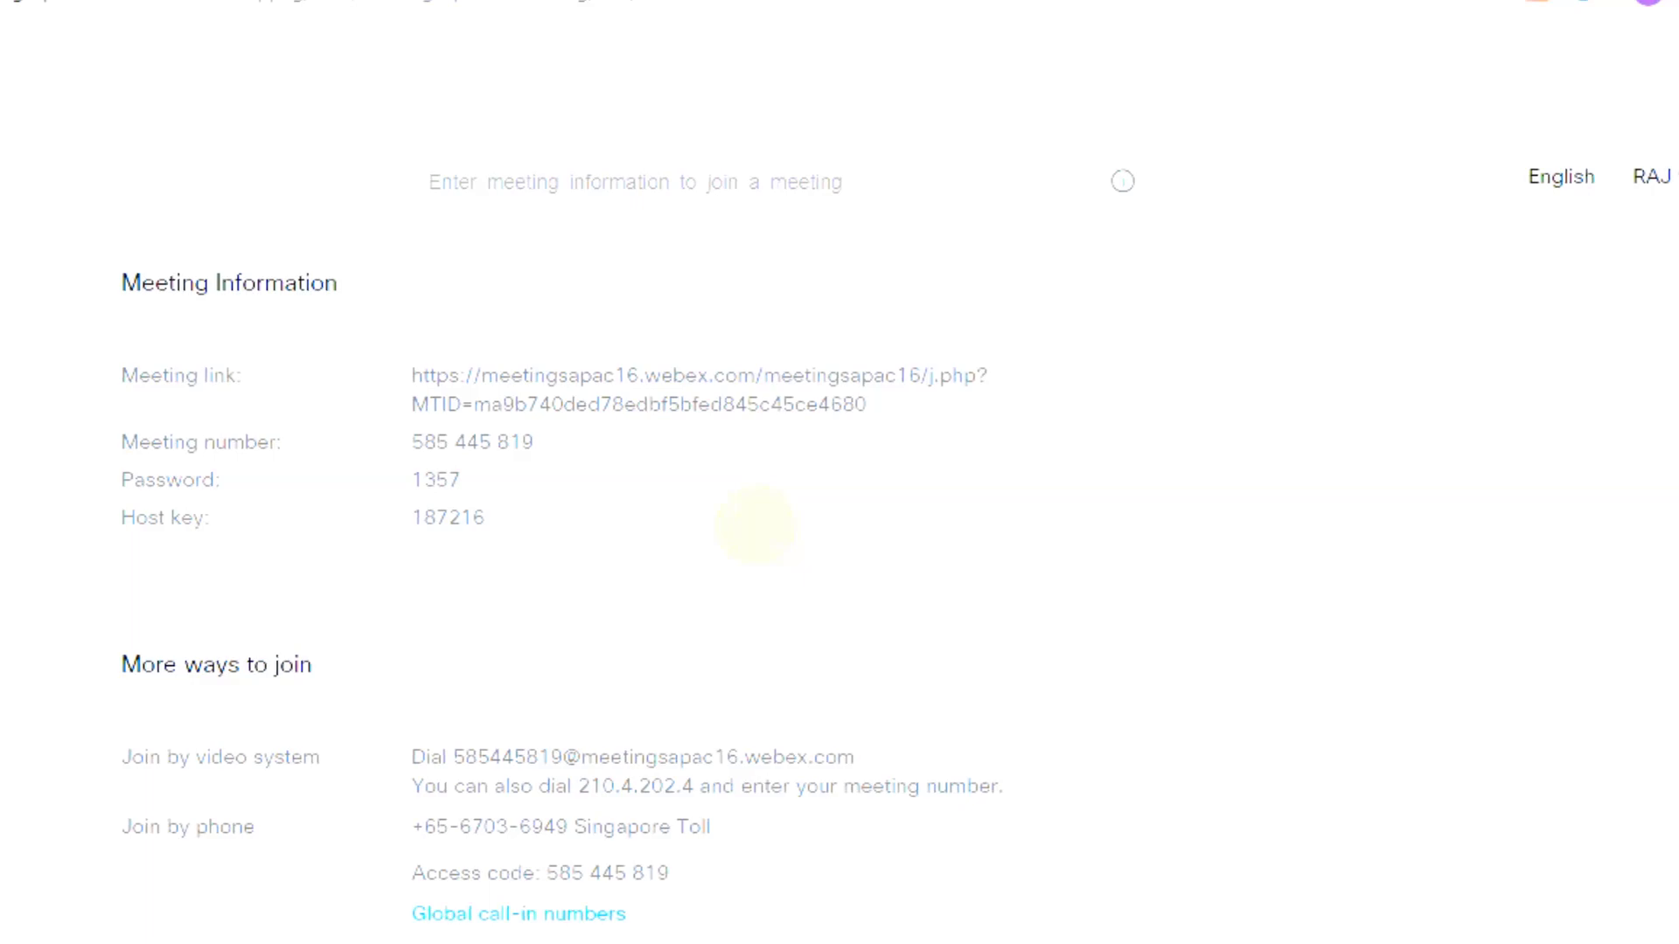
scroll(627, 516, "up", 5)
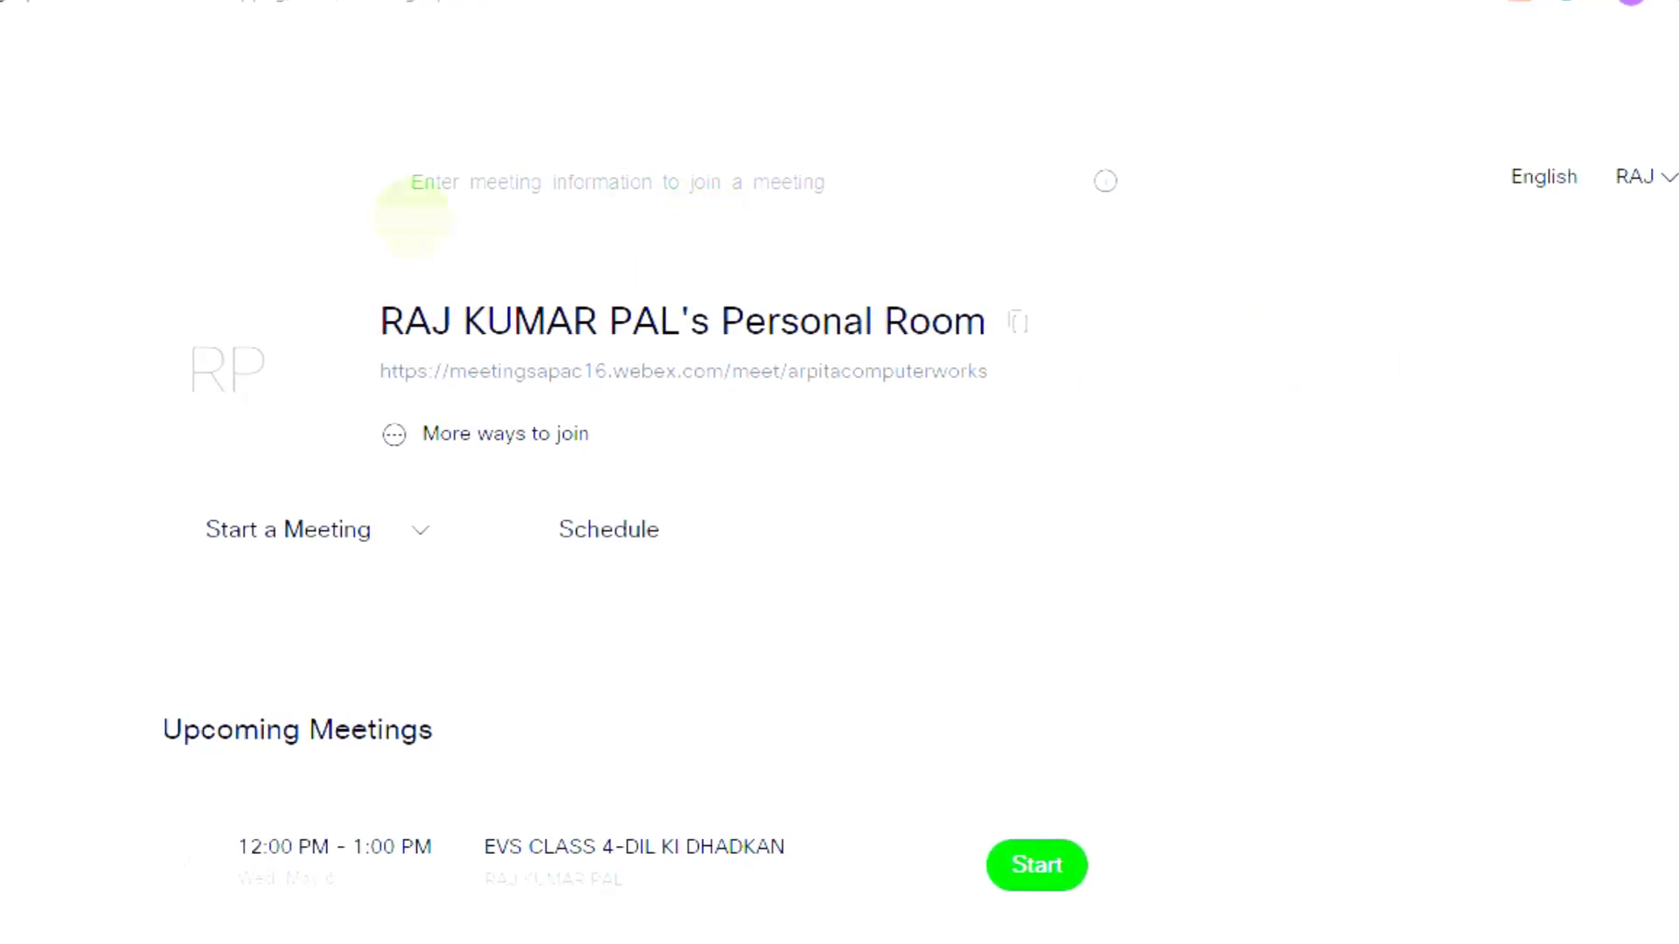
left_click(409, 183)
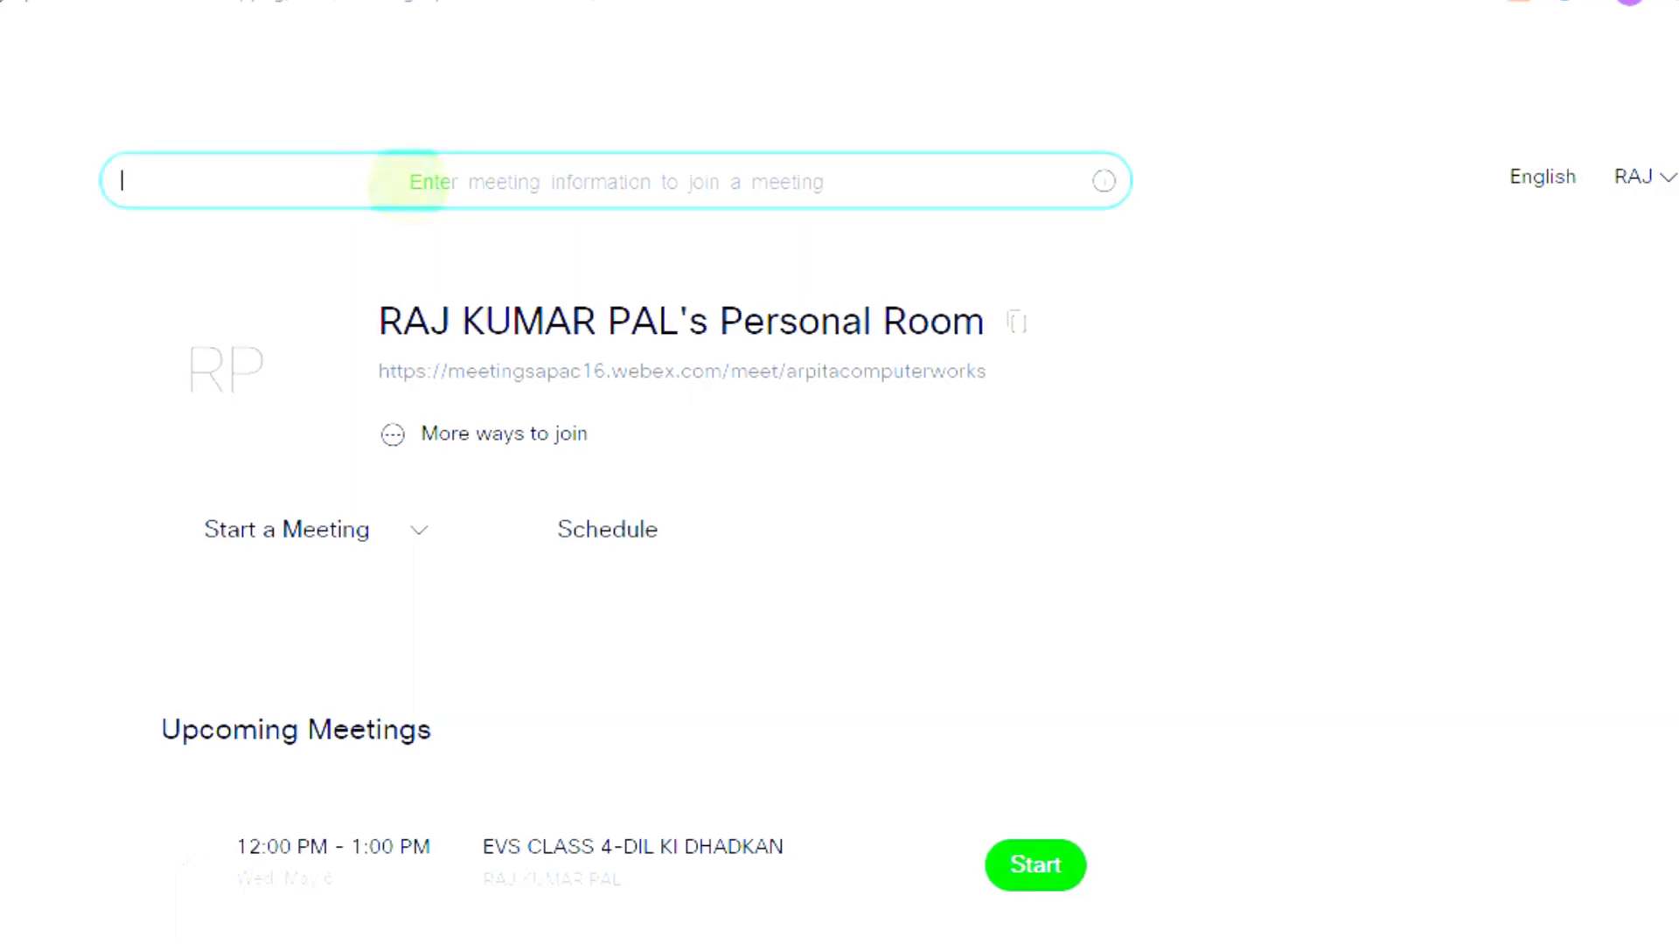